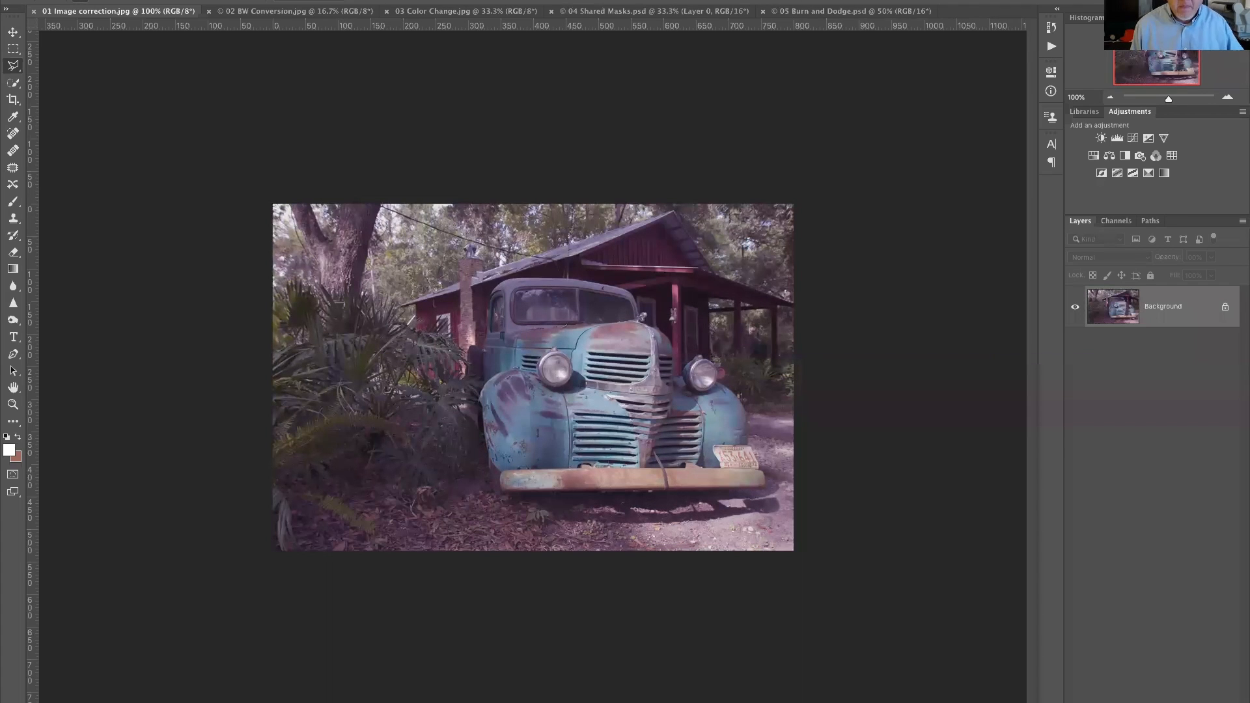
Step: Add a Levels adjustment layer to the truck photo and set its black input level to 17 using the clipping preview
click(13, 405)
click(480, 389)
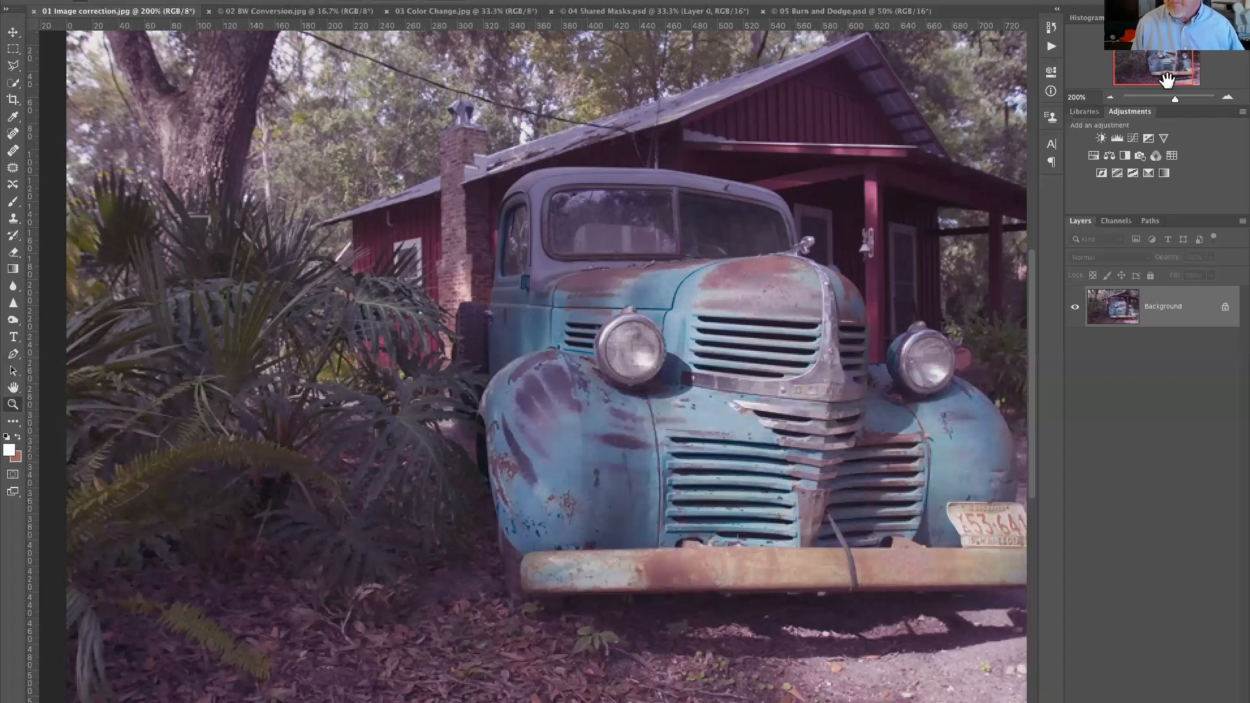
click(1115, 138)
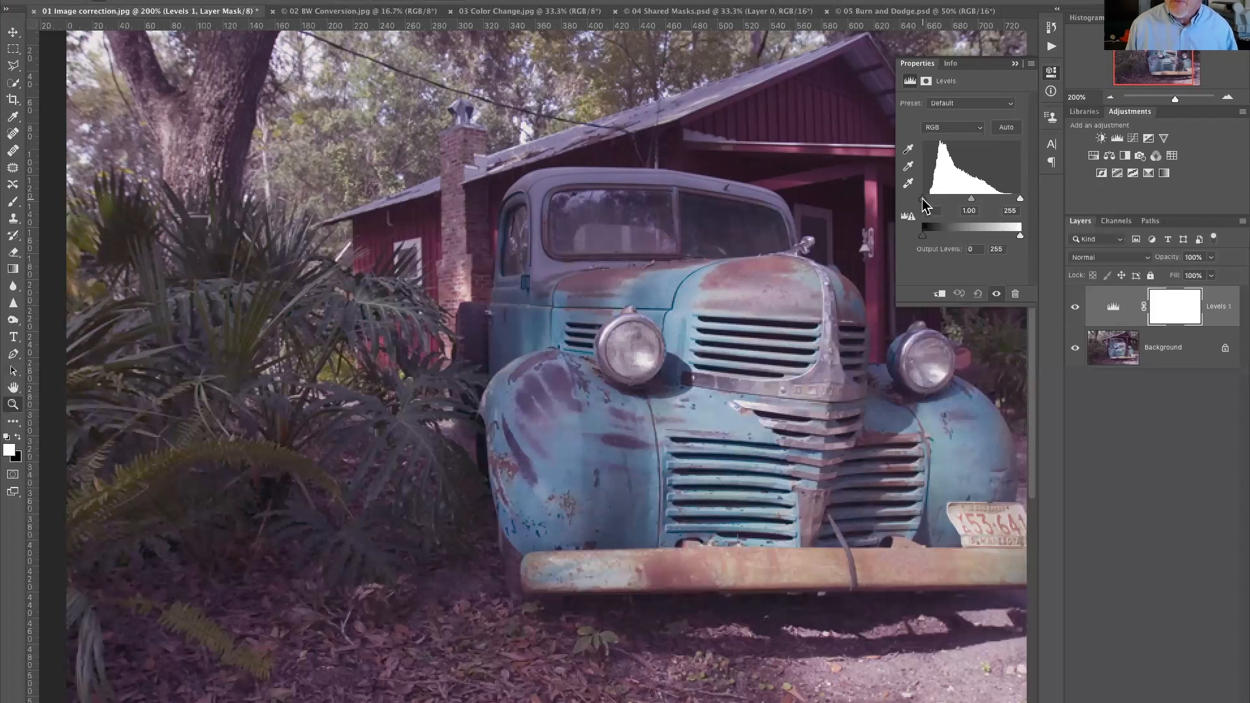
alt+click(922, 199)
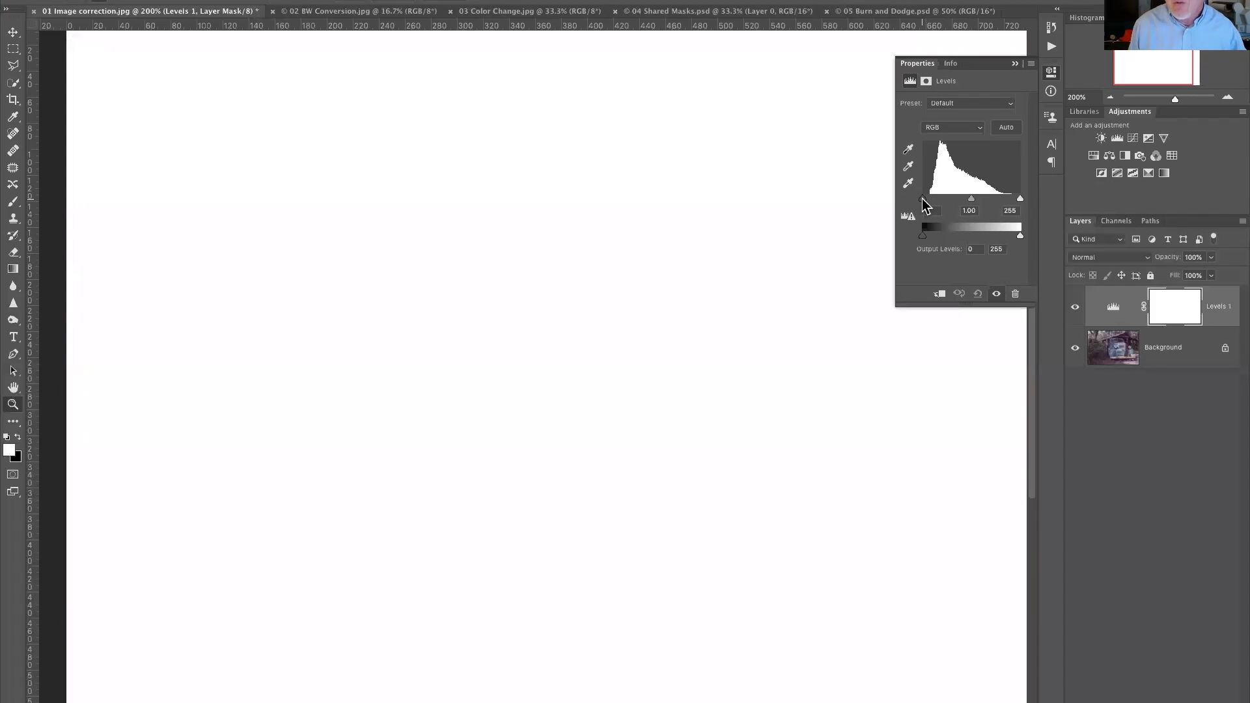
drag(923, 199, 957, 203)
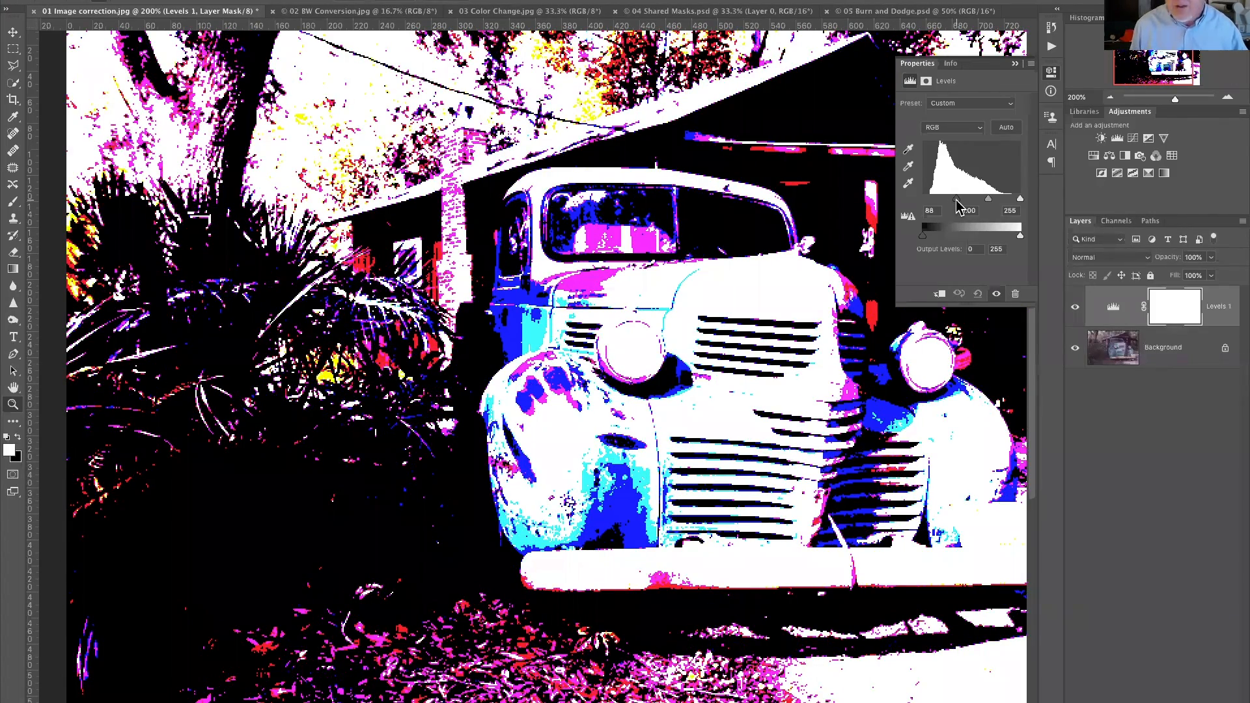
drag(956, 203, 929, 199)
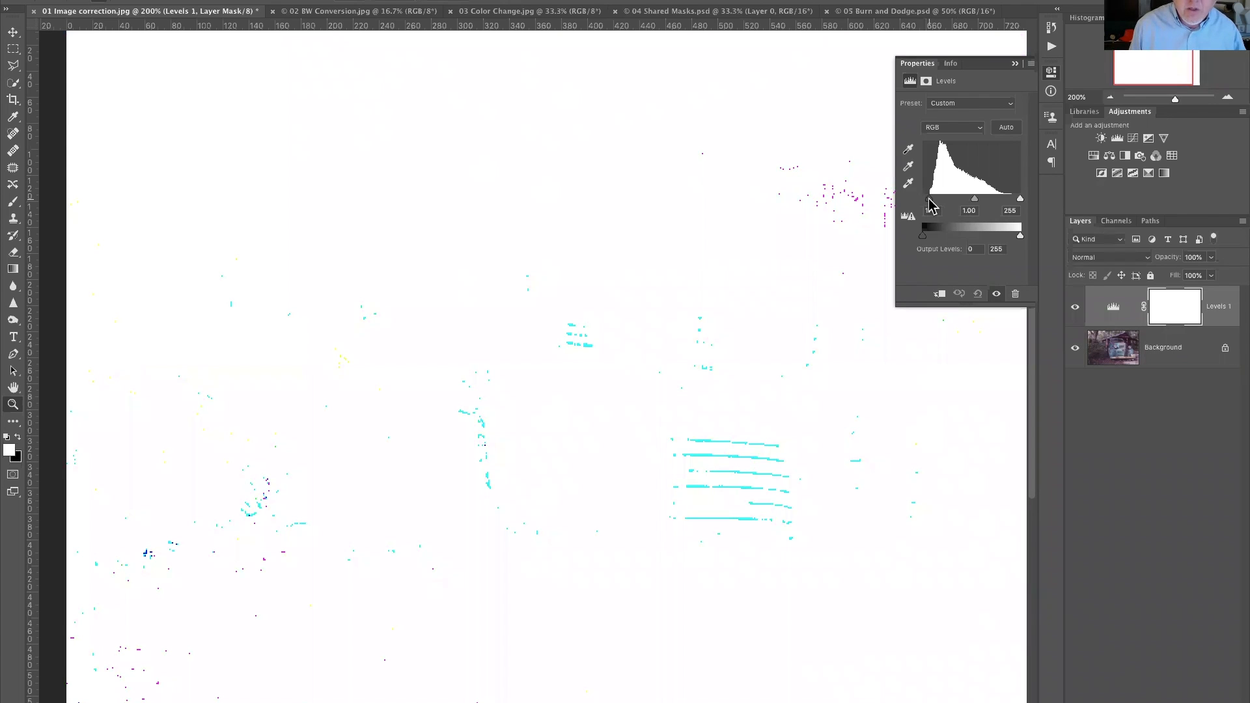
drag(931, 205, 930, 205)
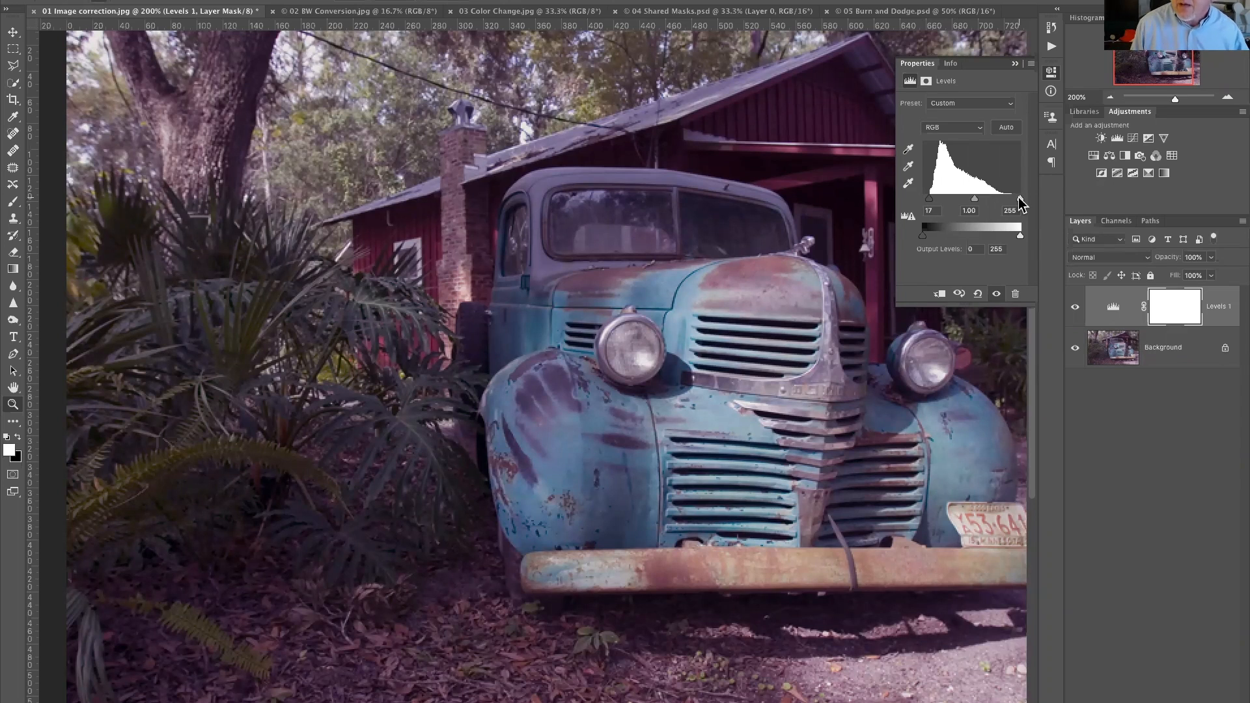
Step: Set the white input level of the Levels adjustment to 235 using the clipping preview
drag(1020, 204, 982, 207)
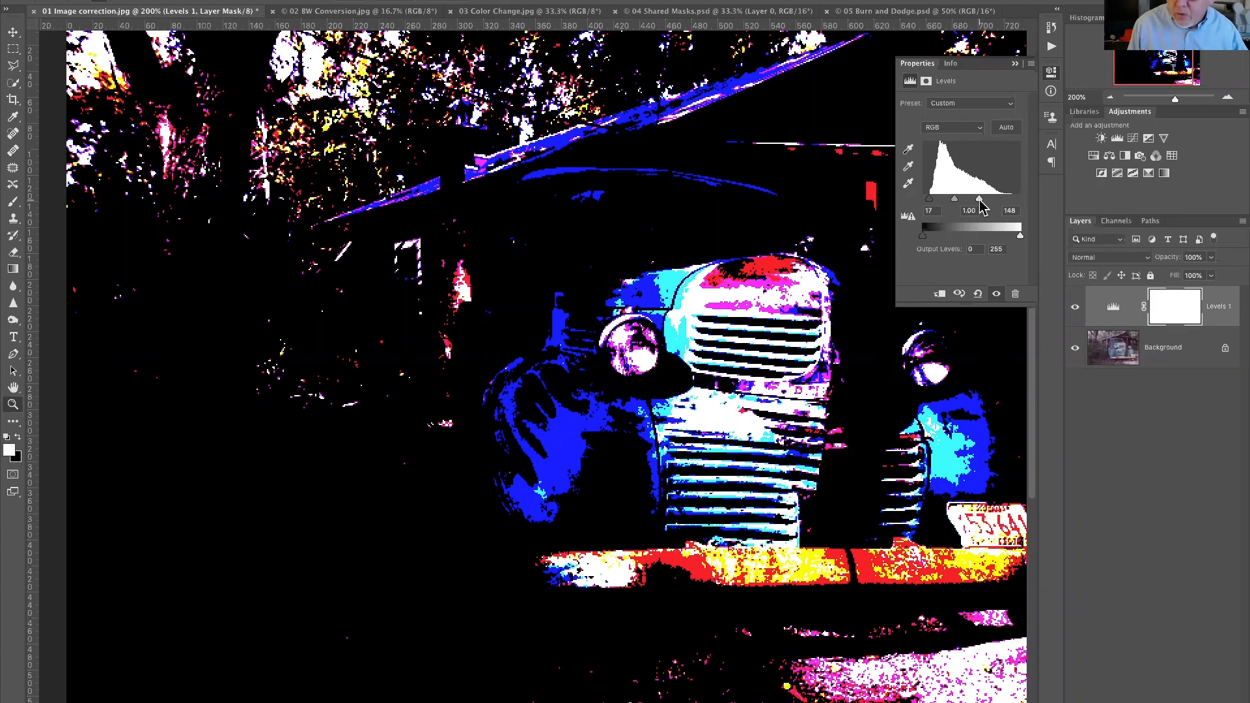
drag(981, 207, 1014, 204)
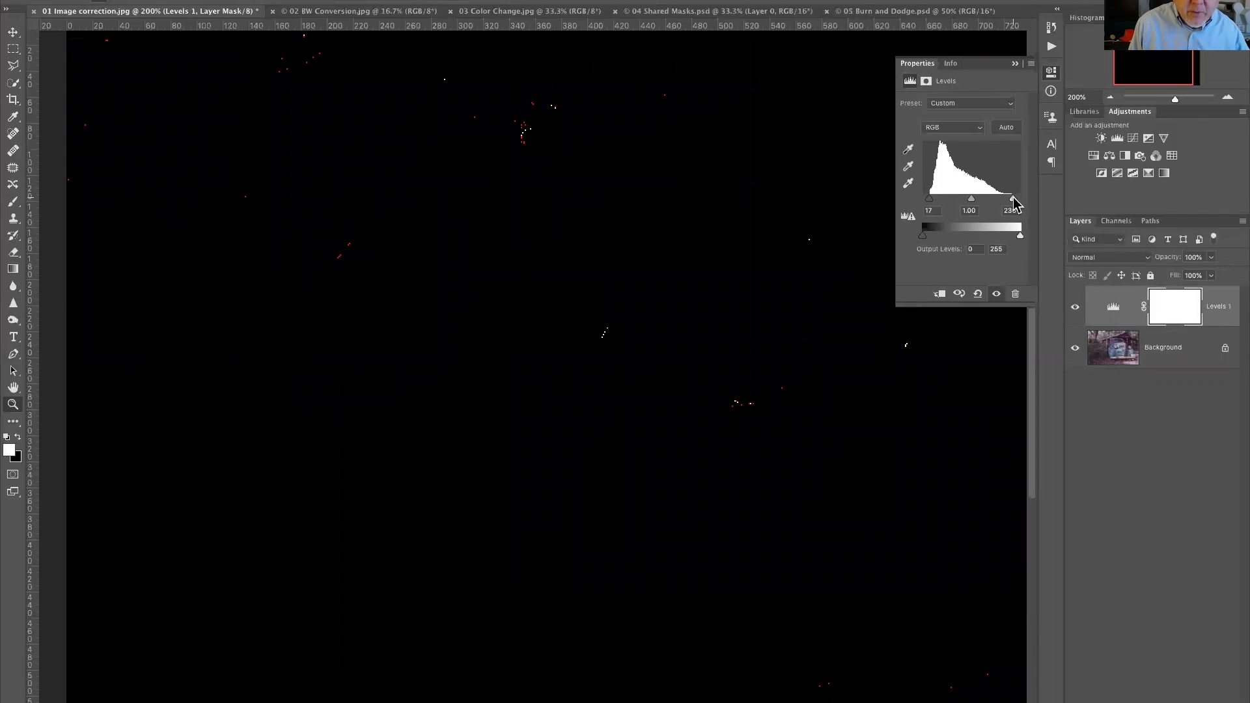
drag(1013, 205, 1012, 203)
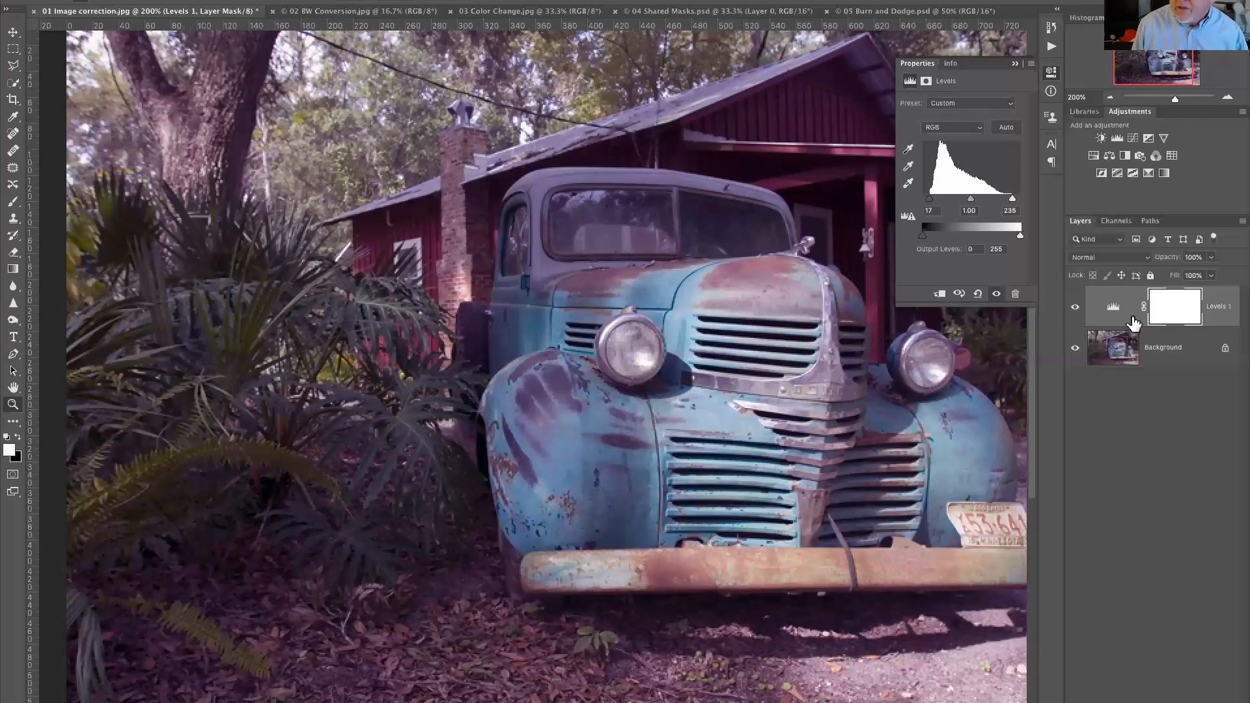
Step: Compare the truck photo with and without the Levels adjustment by toggling that layer's visibility
click(1075, 307)
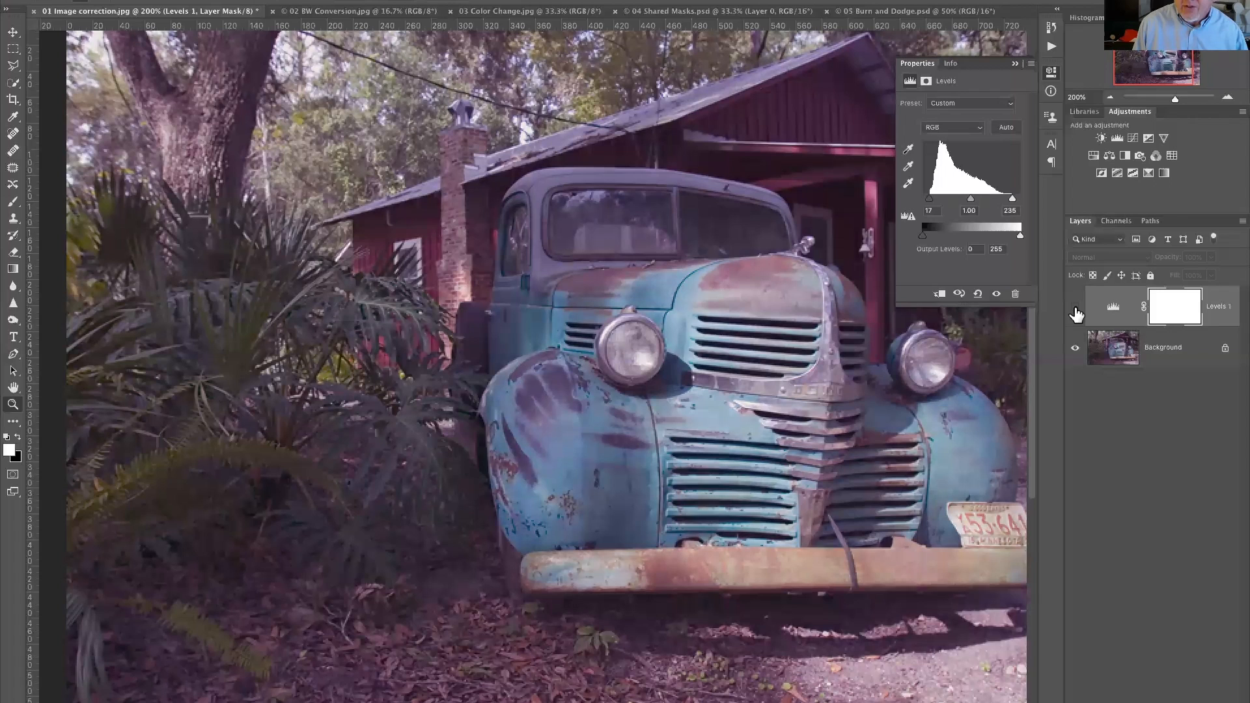
click(1075, 308)
click(1075, 307)
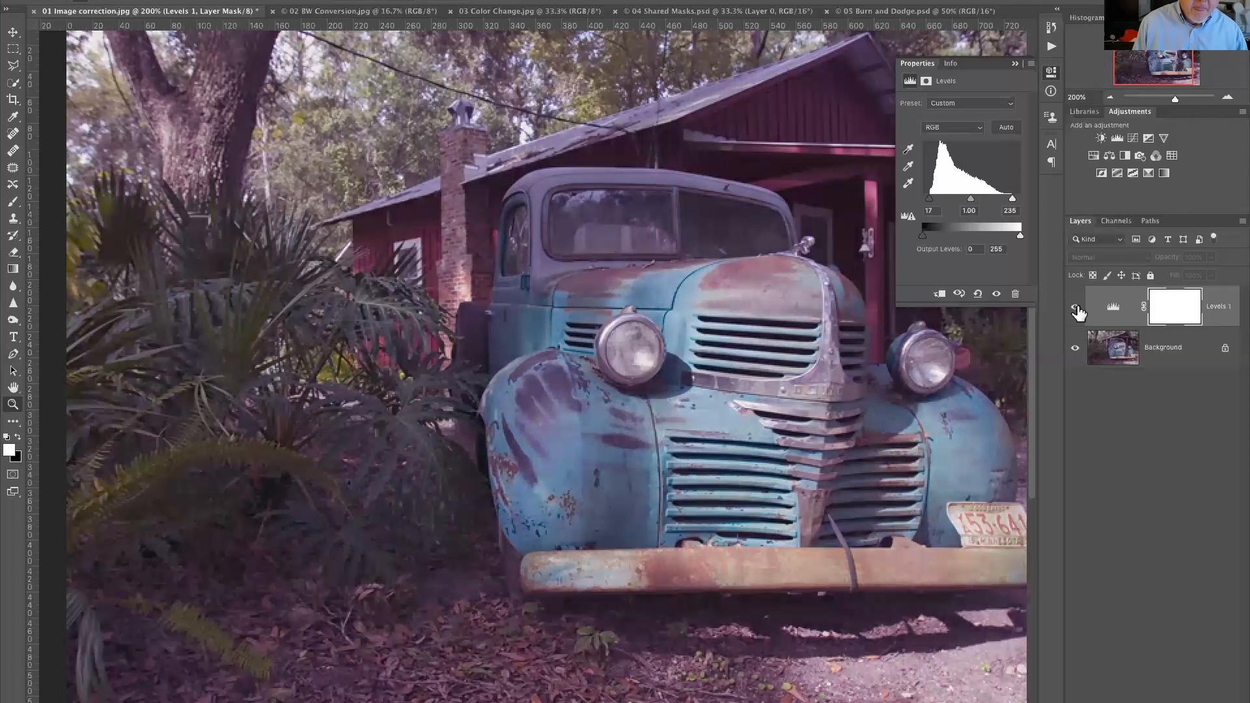
click(1074, 308)
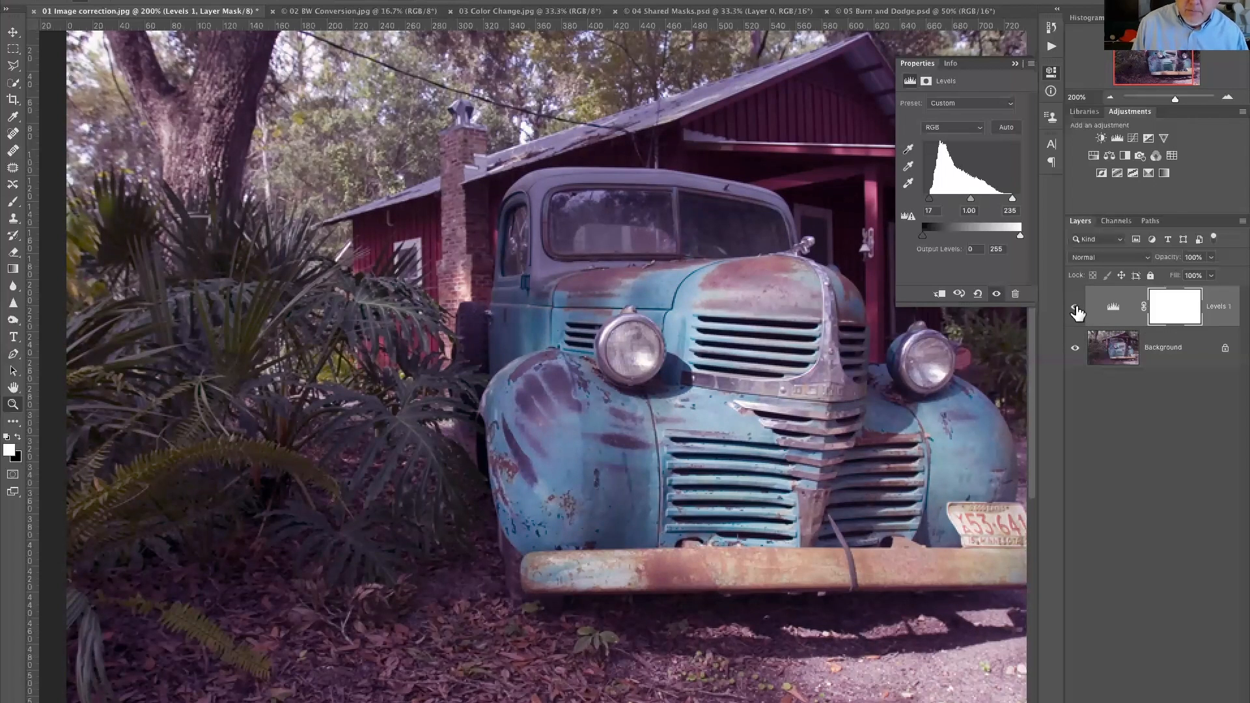
click(1075, 307)
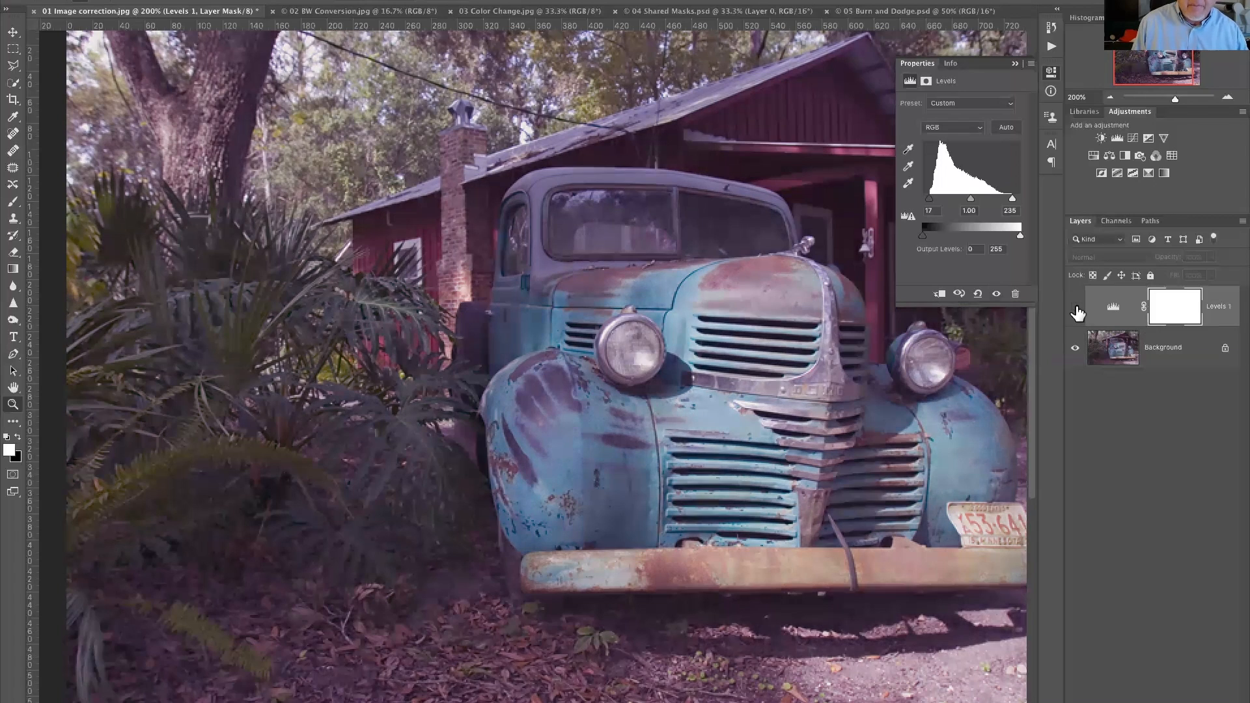
click(1074, 308)
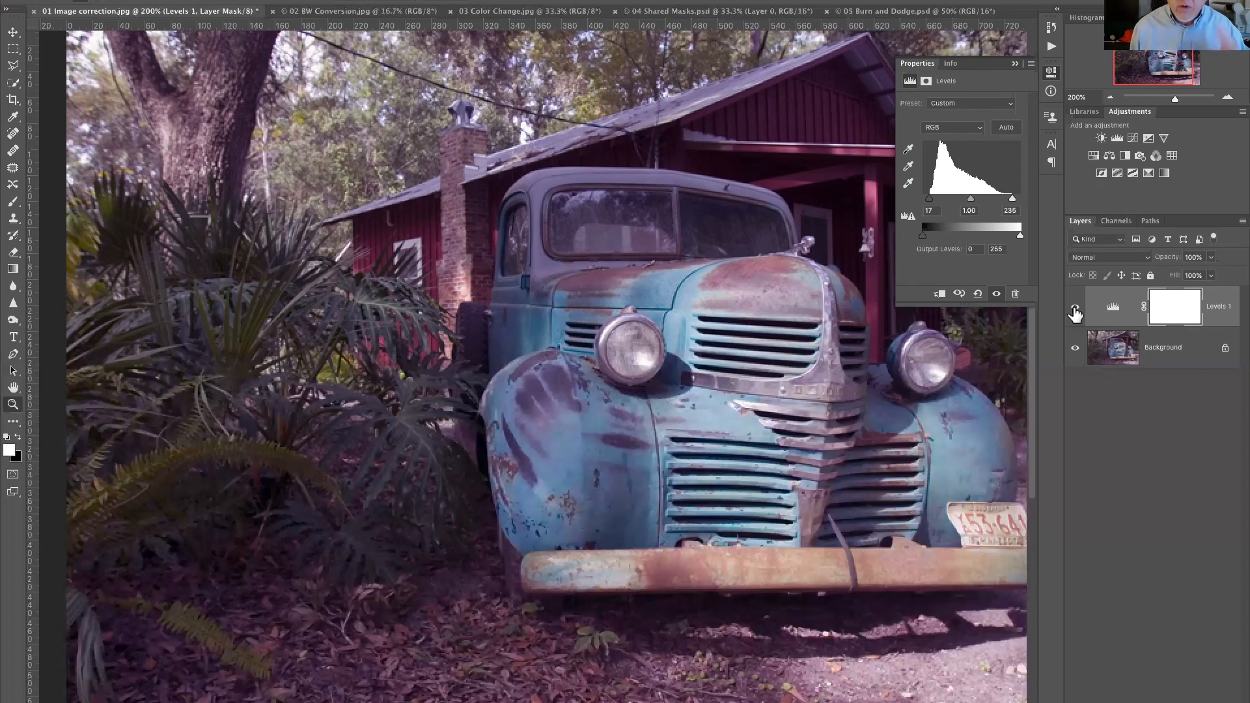
Step: Add a Color Balance adjustment layer and set its midtones to -20 on Cyan–Red and +15 on Magenta–Green
click(1109, 158)
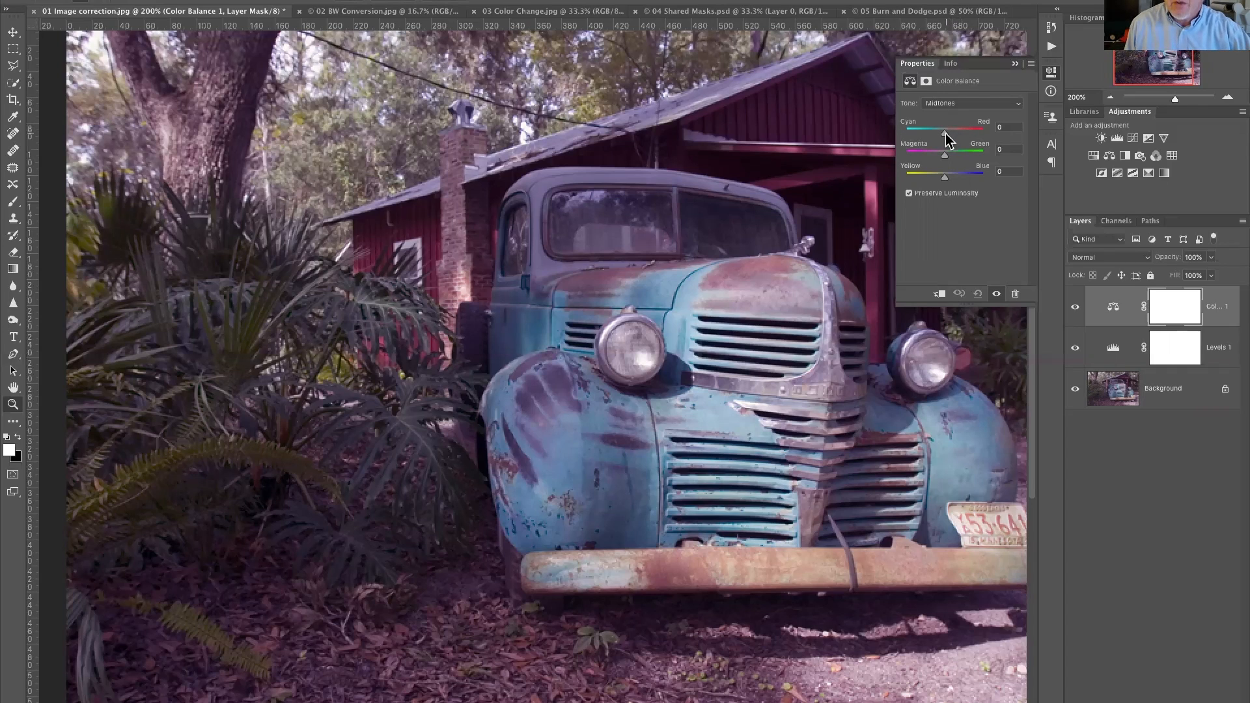
drag(945, 134, 934, 135)
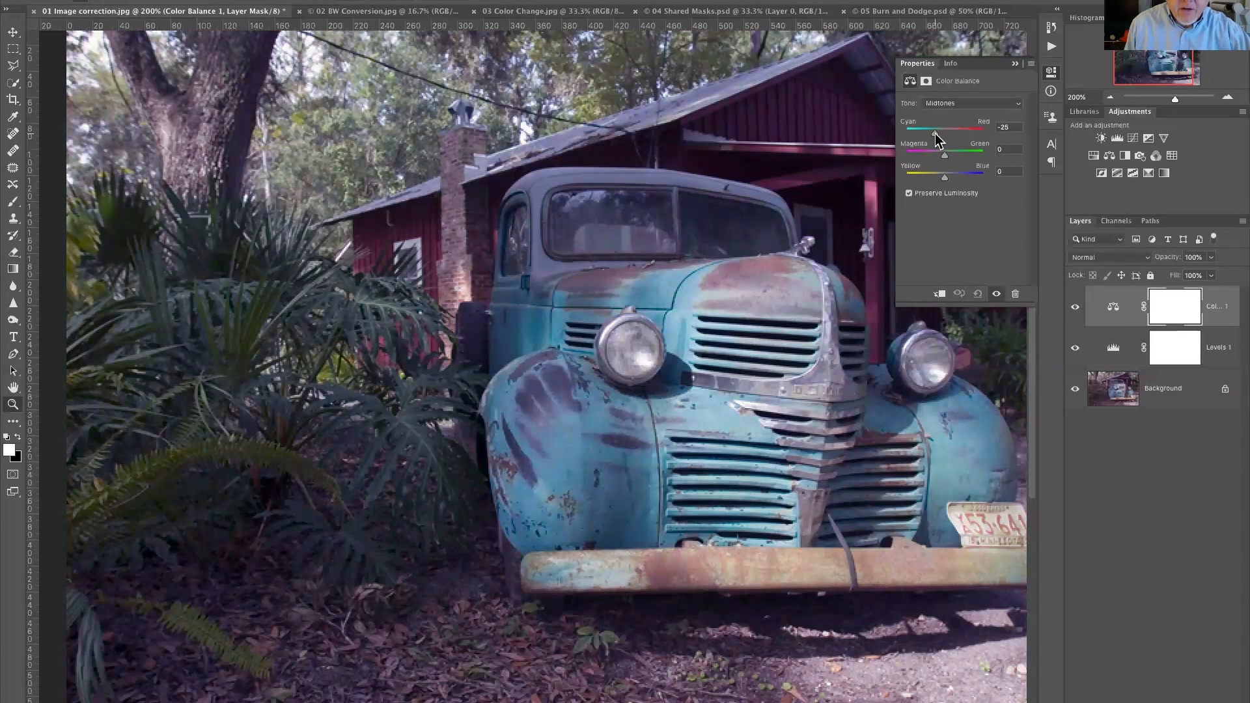
drag(935, 134, 945, 161)
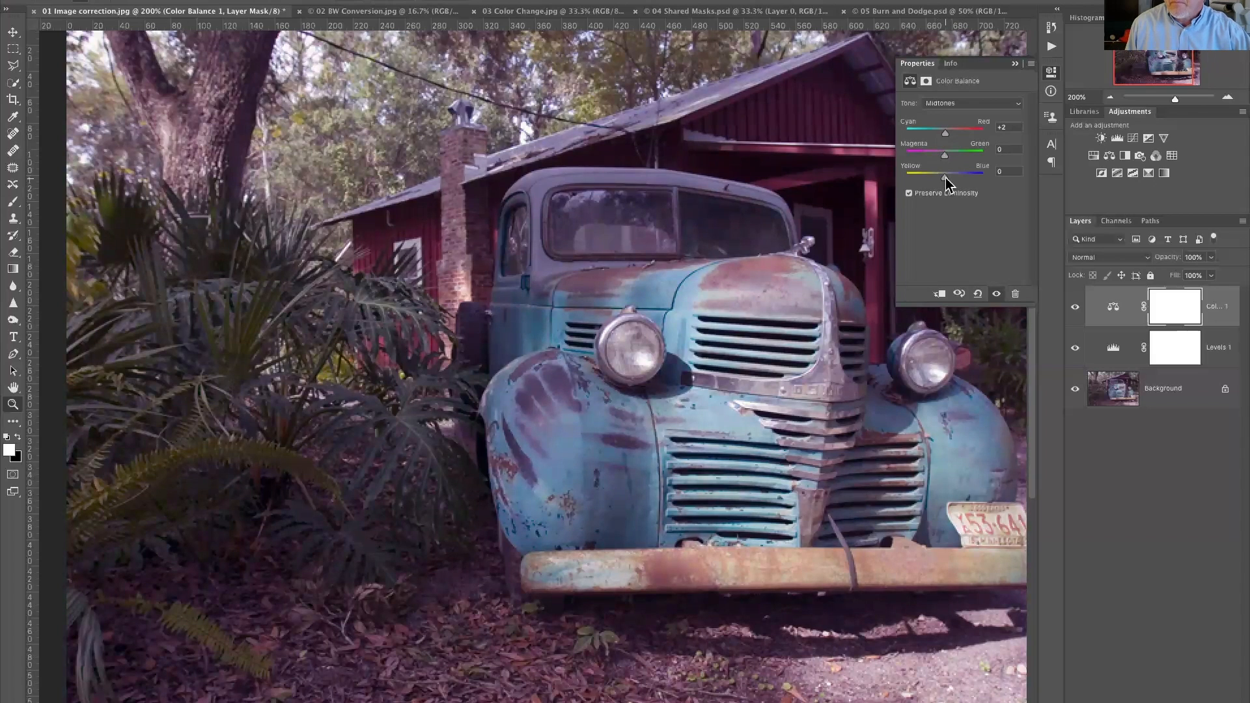
mouse_move(944, 177)
mouse_down()
mouse_move(934, 179)
mouse_move(945, 183)
mouse_up()
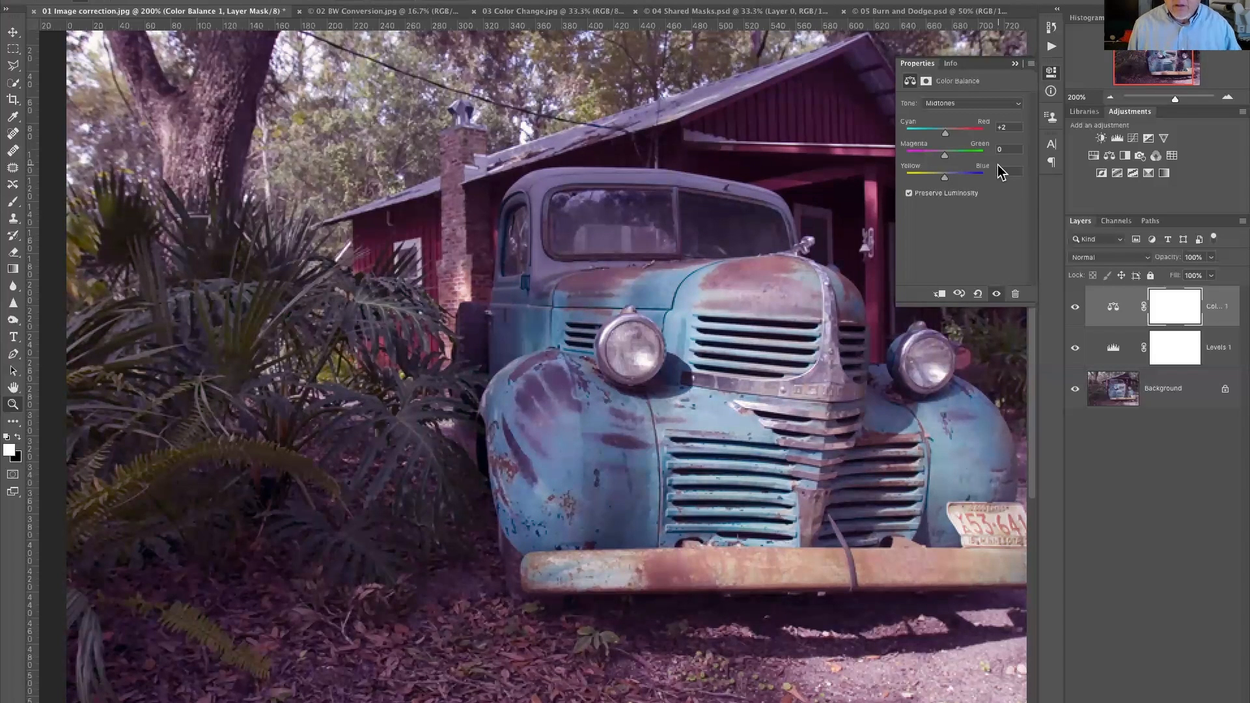
mouse_move(946, 132)
mouse_down()
mouse_move(934, 138)
mouse_move(952, 159)
mouse_move(937, 137)
mouse_up()
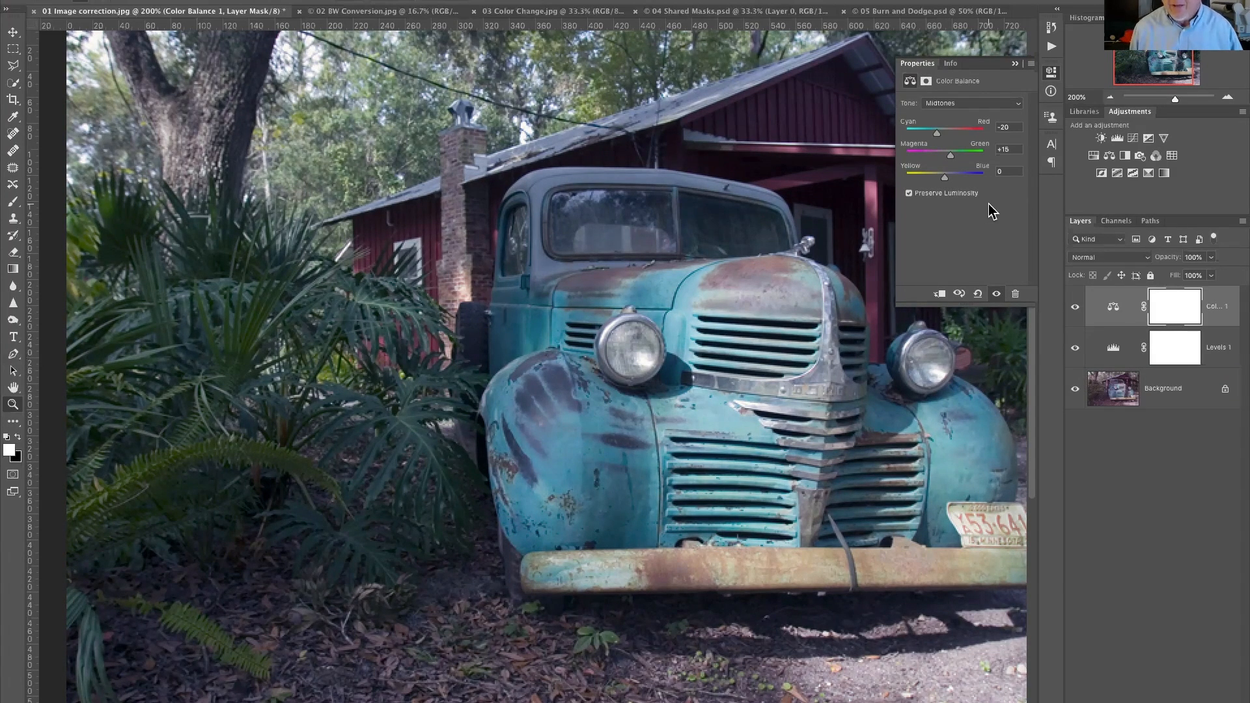
Step: Compare the photo with and without the color correction by toggling the Color Balance layer's visibility
click(1075, 307)
click(1075, 307)
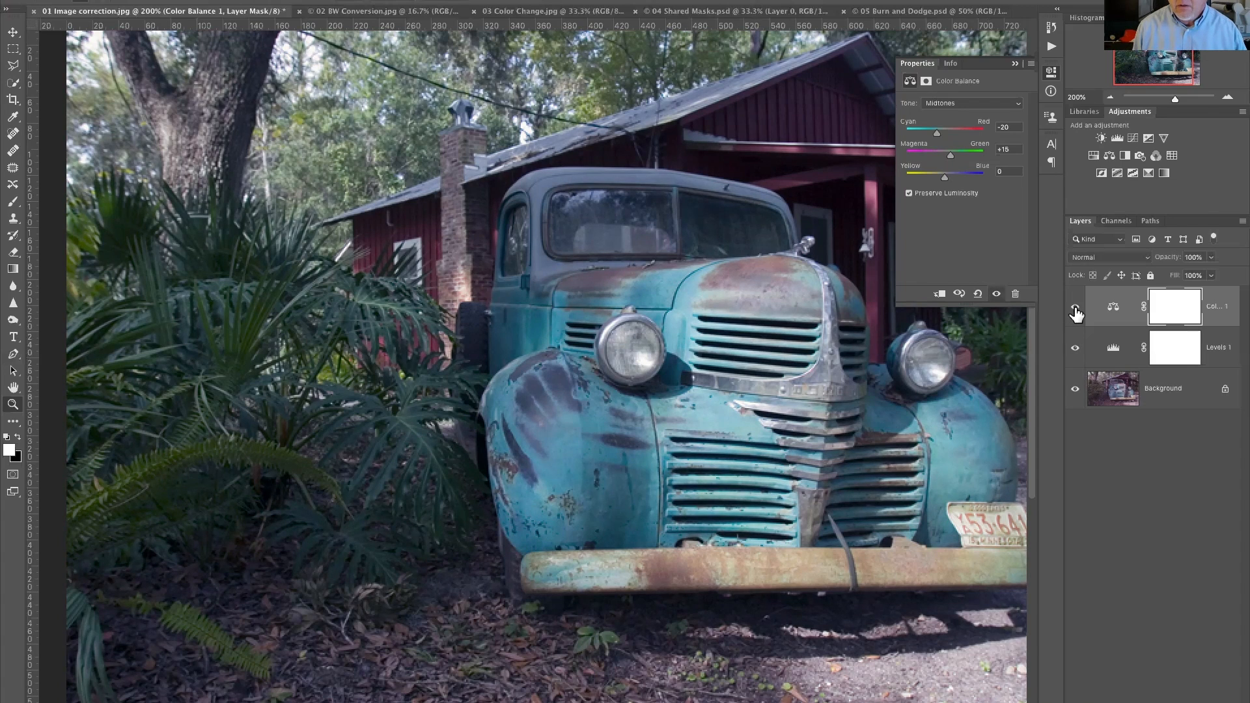
click(1075, 308)
click(1075, 309)
click(1074, 308)
click(1074, 308)
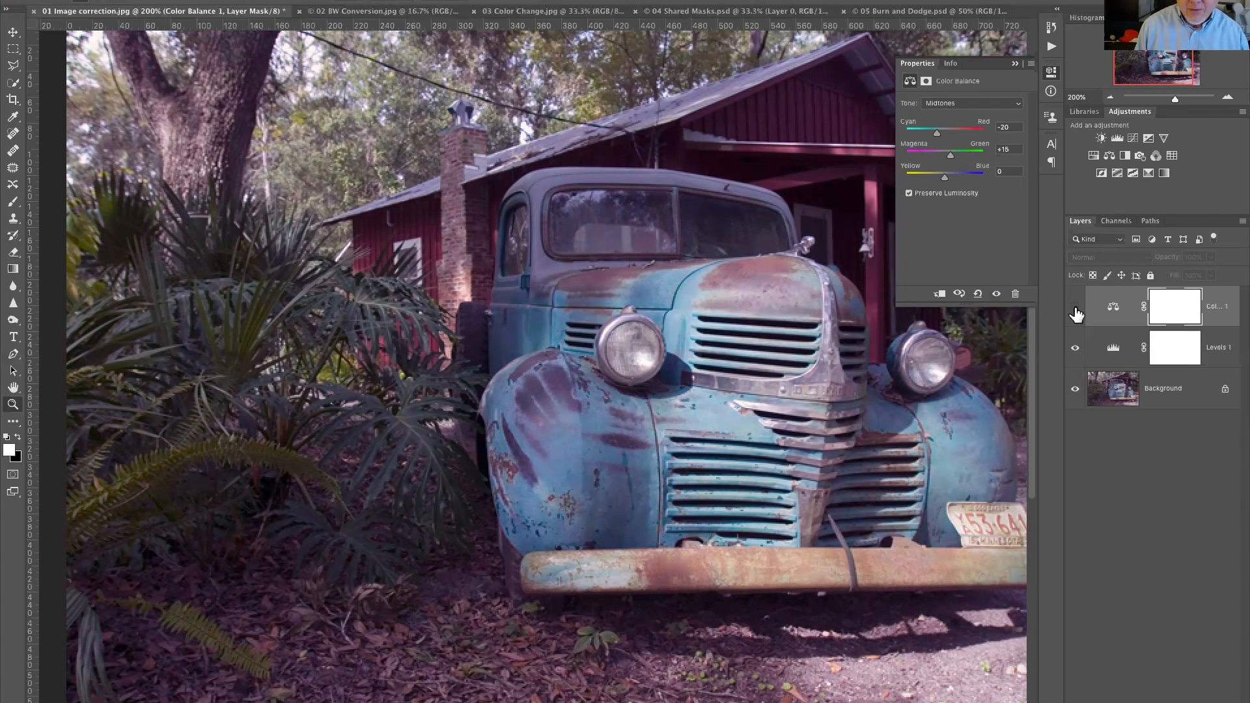
click(1075, 308)
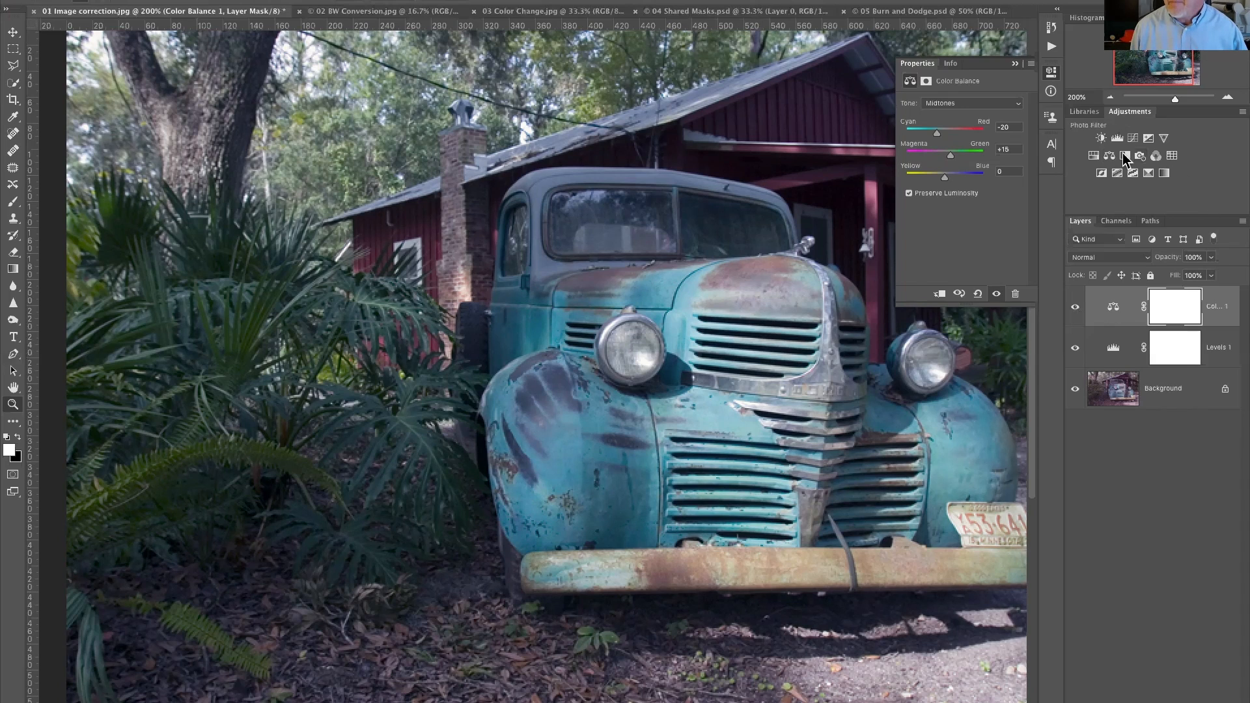
Step: Add a Vibrance adjustment layer and set Vibrance to +27
click(1164, 138)
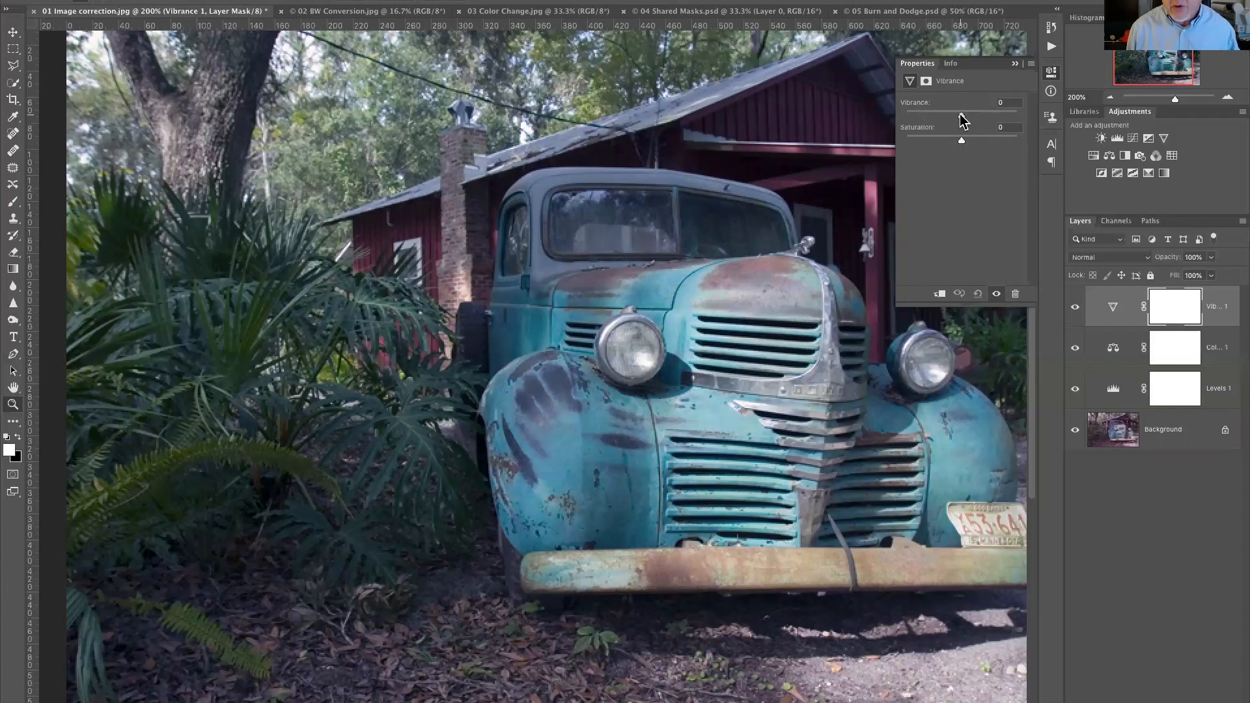
mouse_move(982, 114)
mouse_down()
mouse_move(1018, 115)
mouse_move(906, 123)
mouse_move(996, 116)
mouse_up()
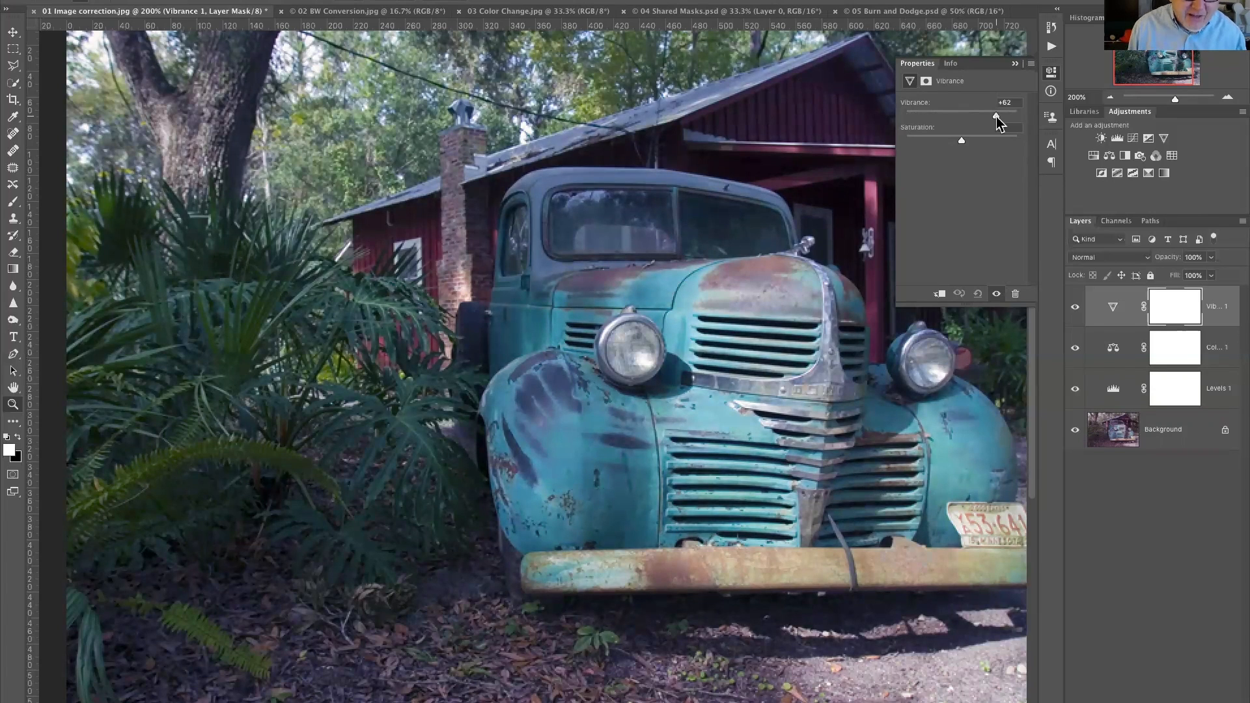
drag(996, 116, 975, 118)
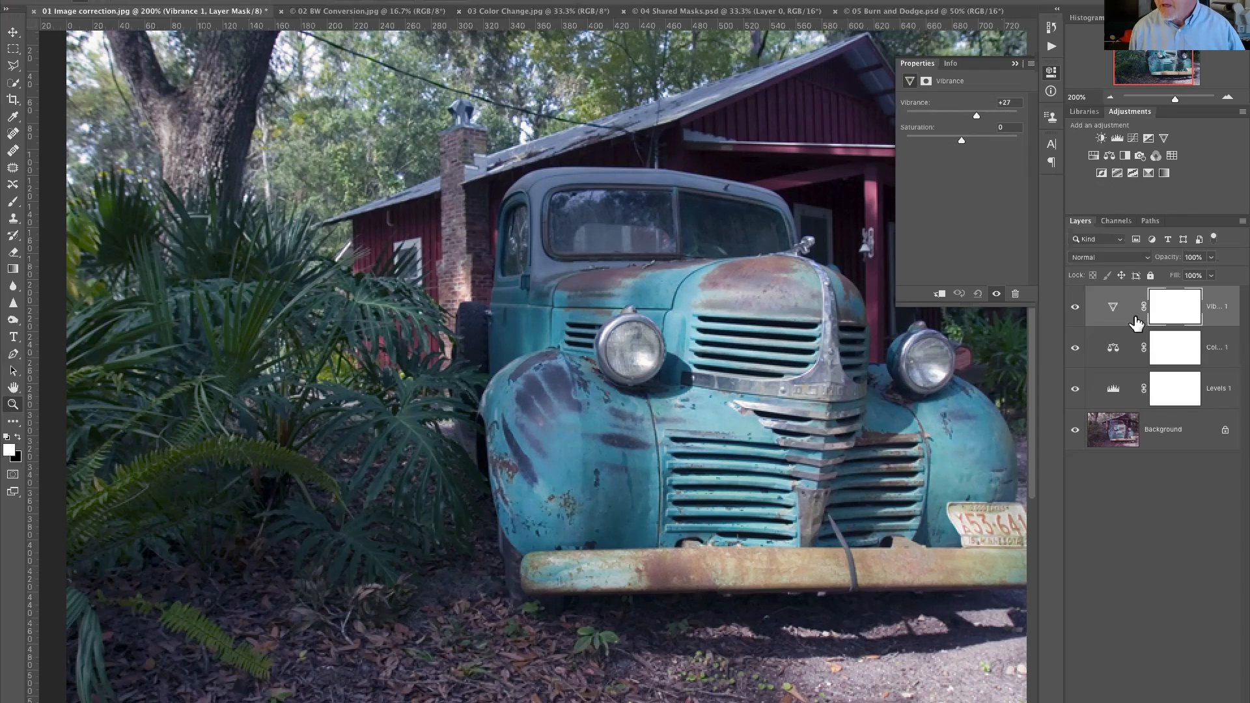
Step: Compare the original Background with the fully corrected photo by hiding and restoring all adjustment layers together
alt+click(1075, 432)
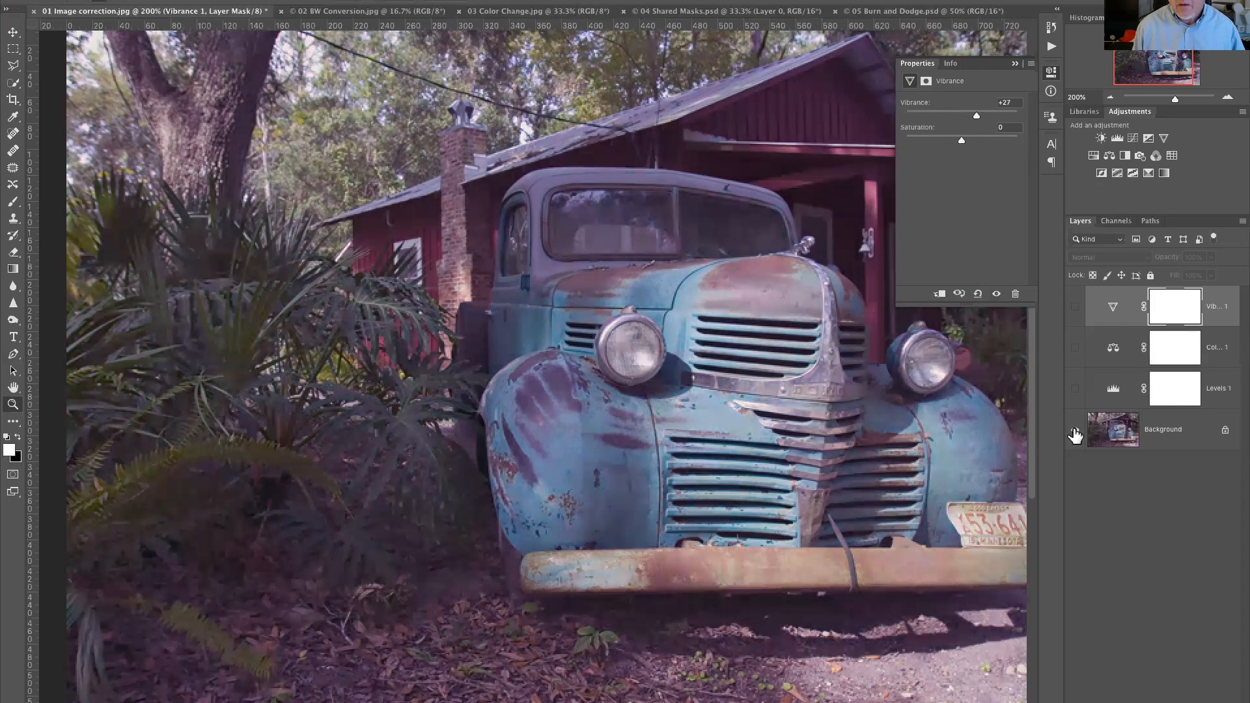
alt+click(1075, 433)
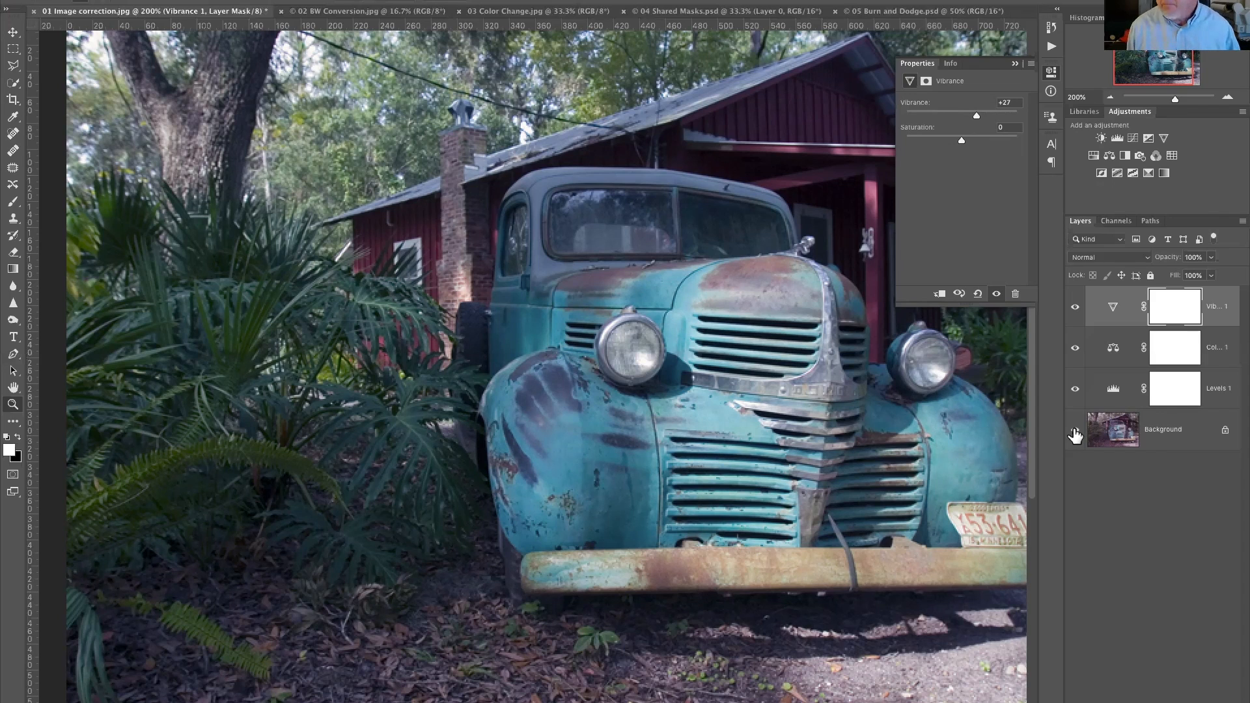
alt+click(1074, 433)
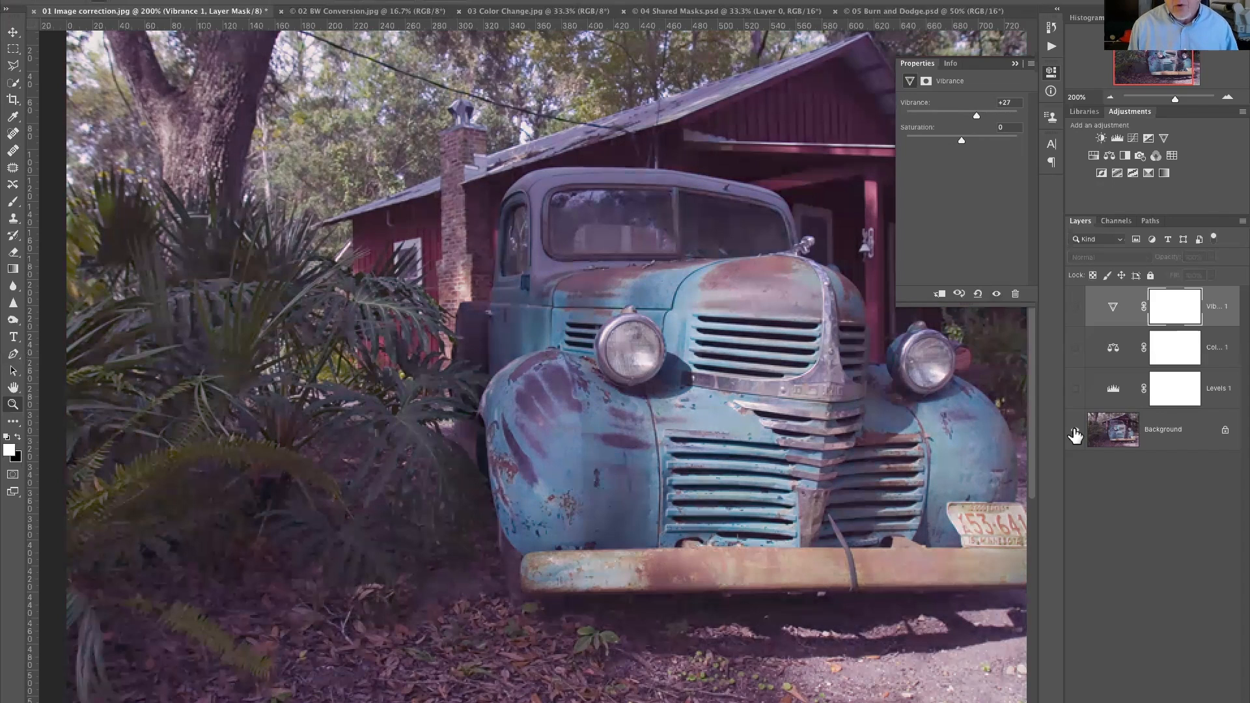
alt+click(1075, 434)
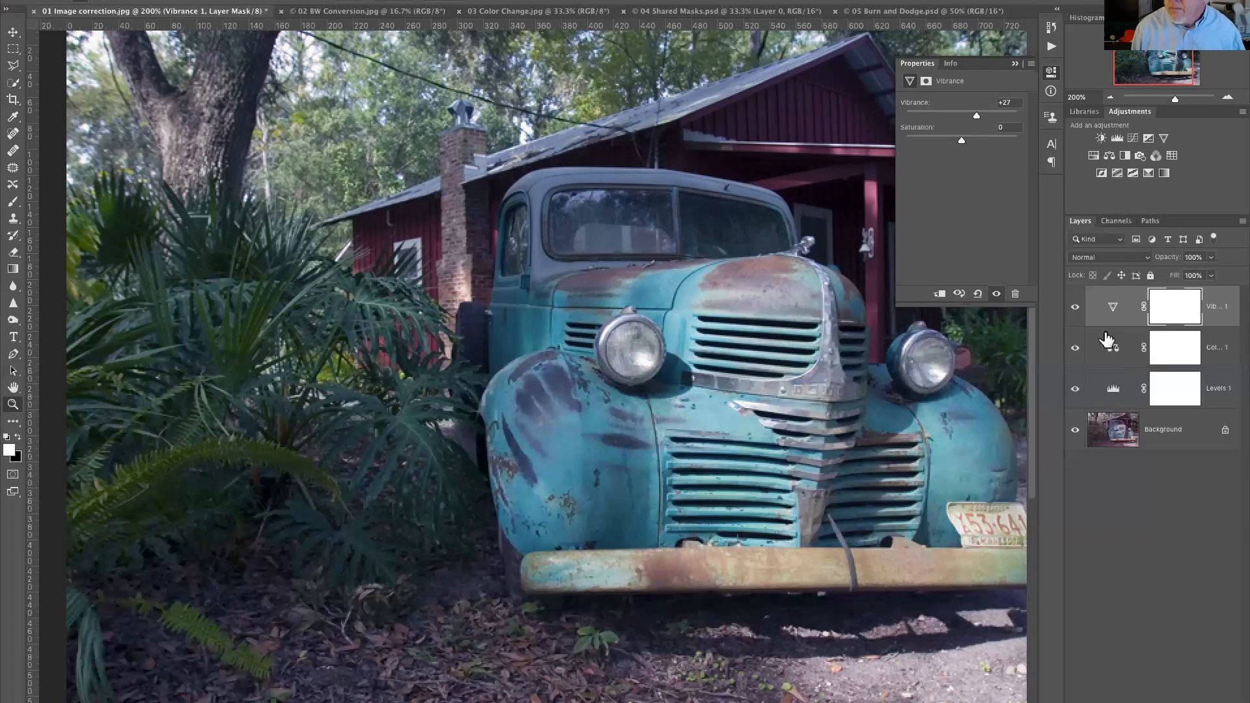
Step: Reopen the Levels adjustment layer's settings and set the midtone input level to 1.25
click(1114, 391)
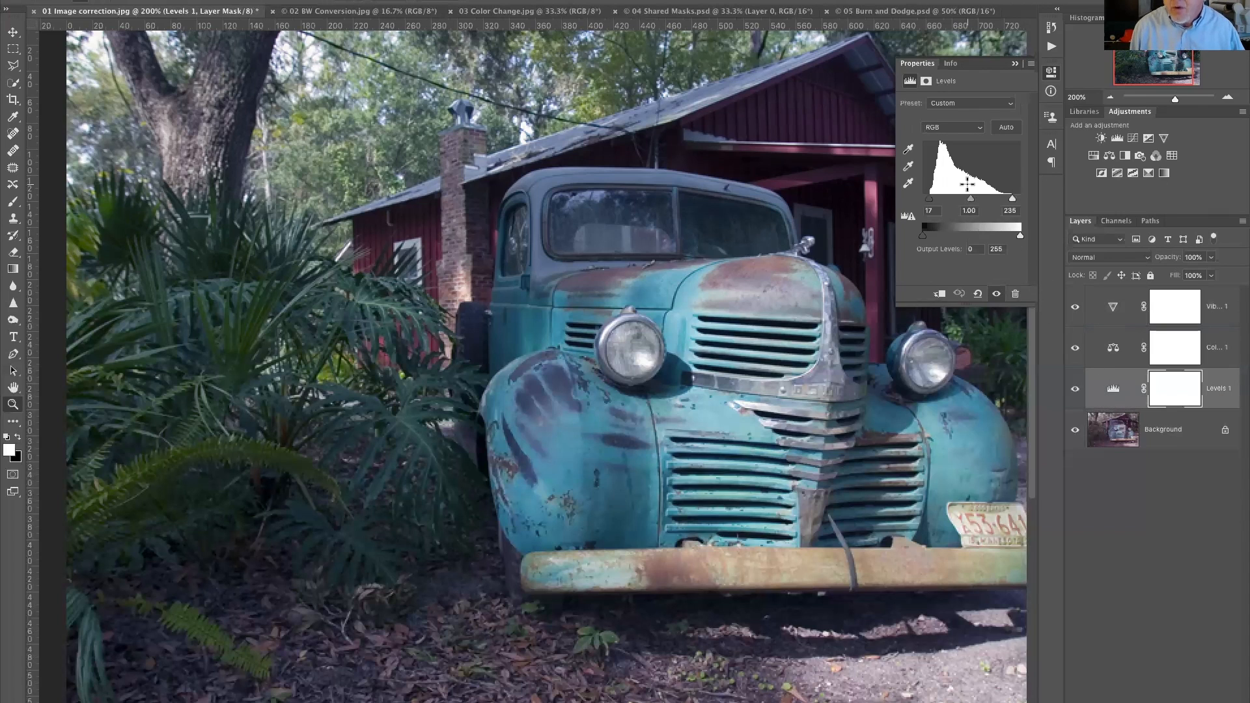
drag(970, 204, 967, 205)
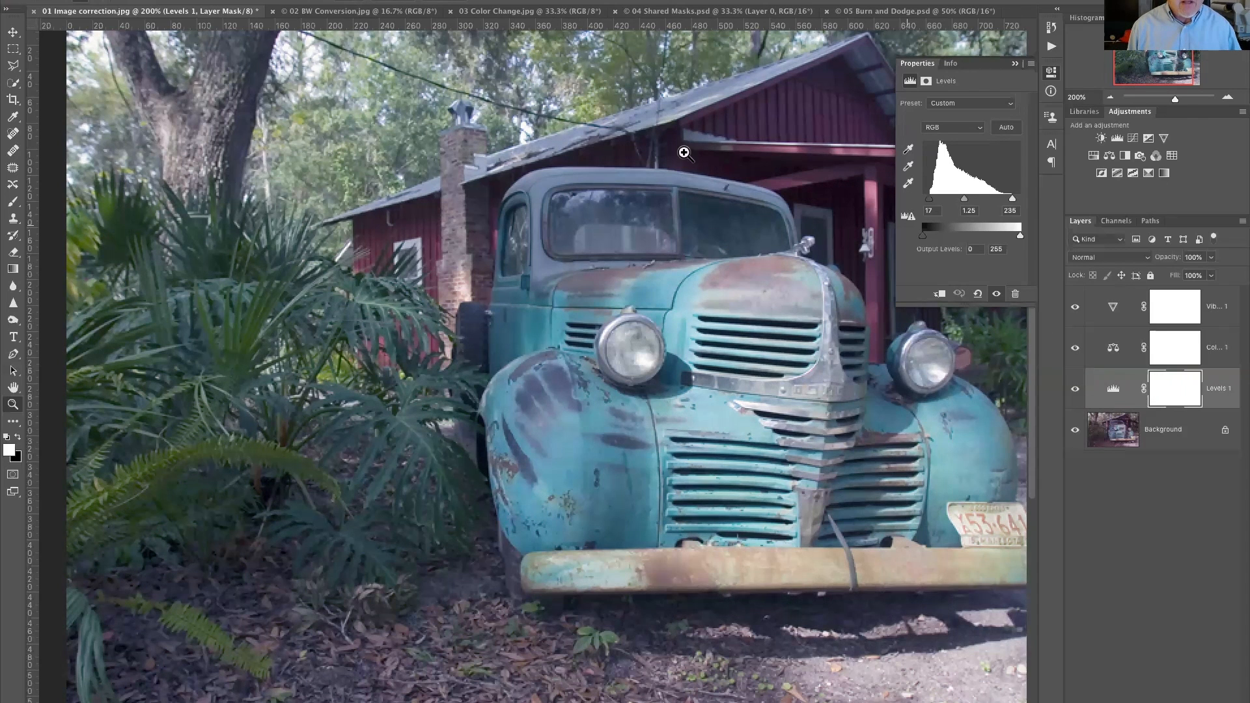
Step: In 02 BW Conversion.jpg, add a Black & White adjustment layer and activate its on-image adjustment tool
click(327, 12)
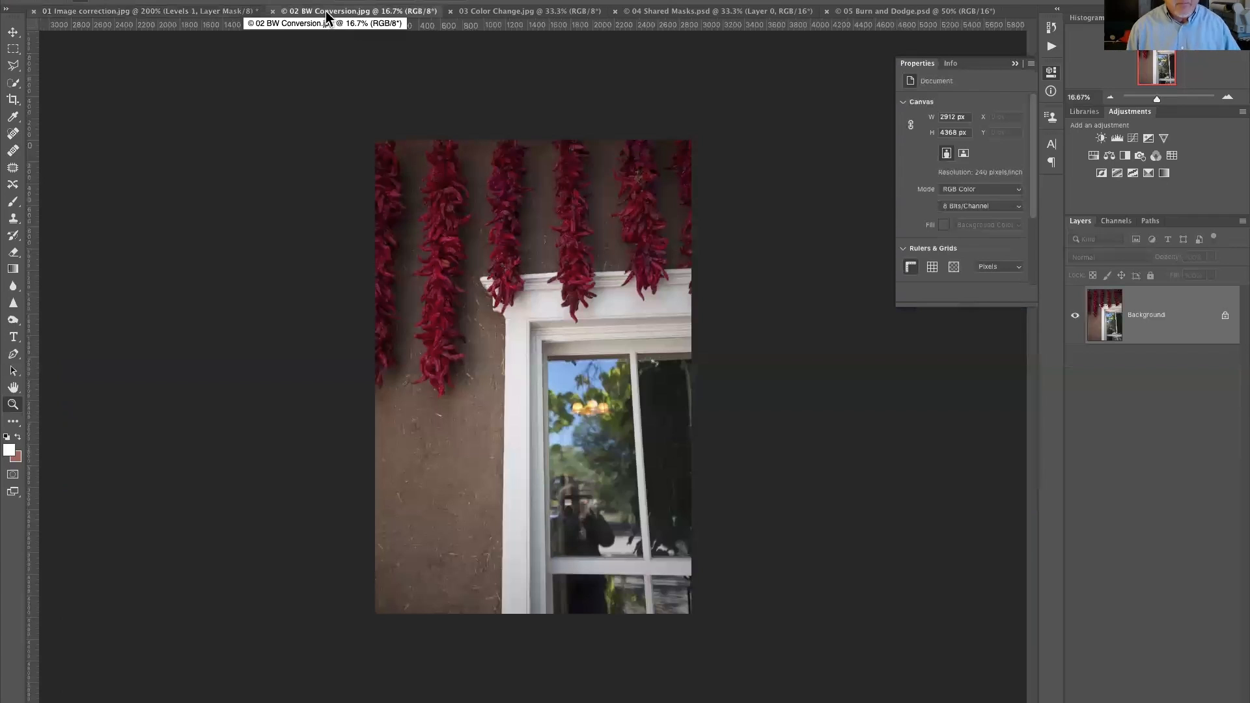
key(ctrl+plus)
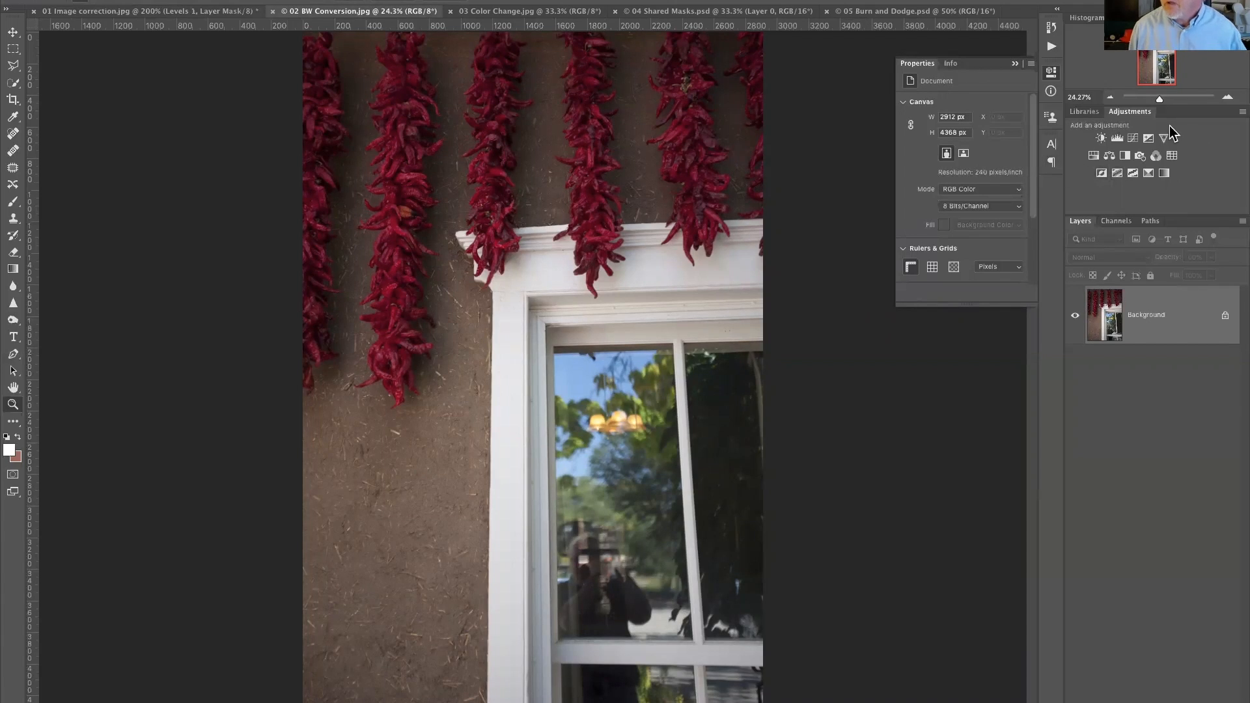
click(1123, 156)
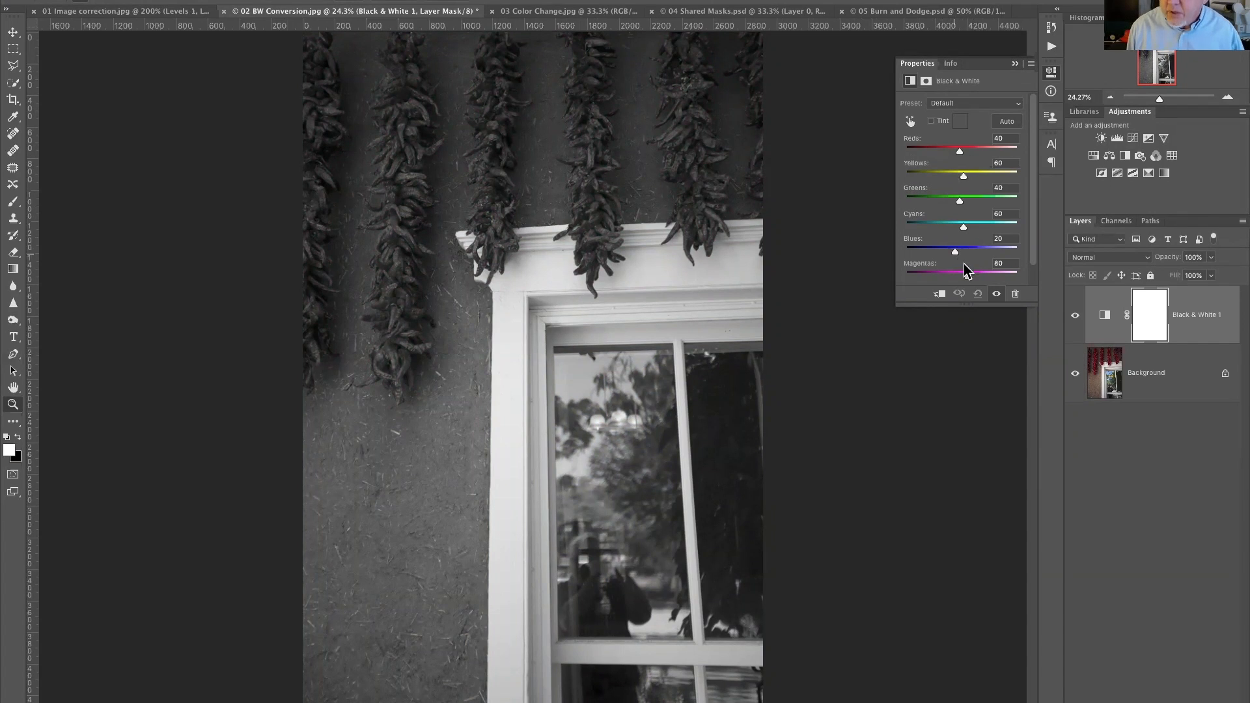
click(909, 122)
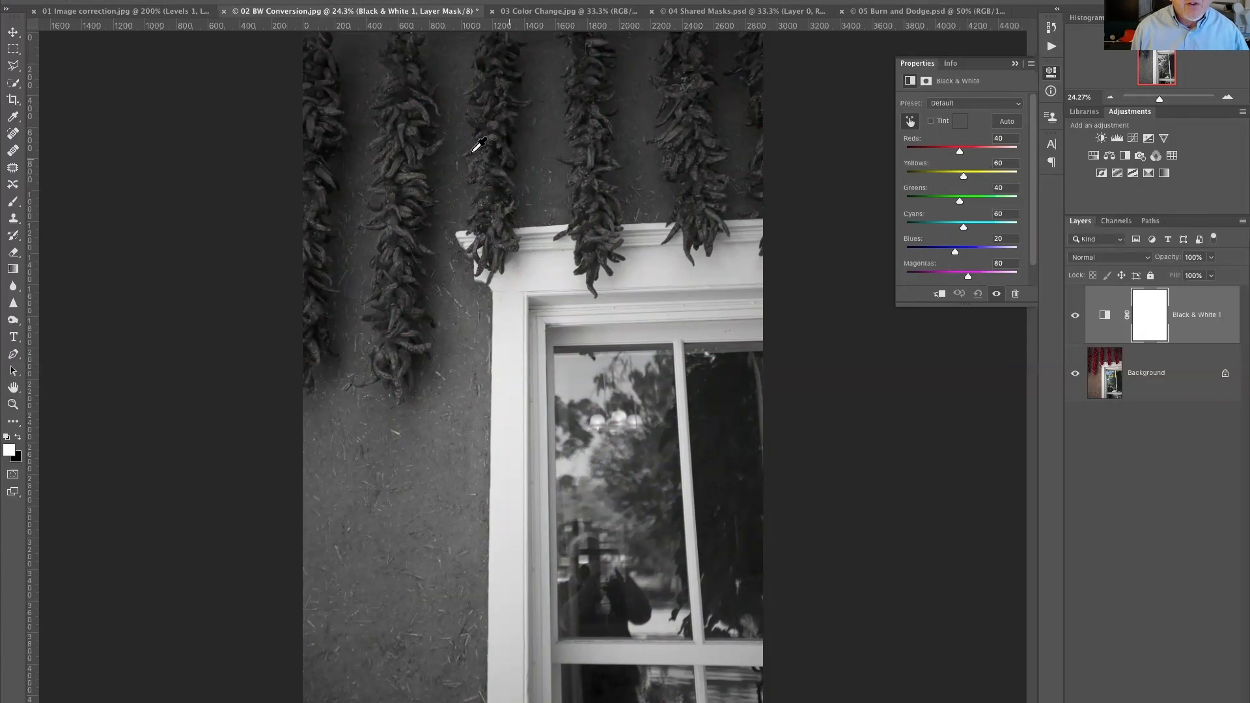
Step: Lighten the chili strings with the on-image adjustment tool, raising the Black & White layer's Reds to 266
click(409, 173)
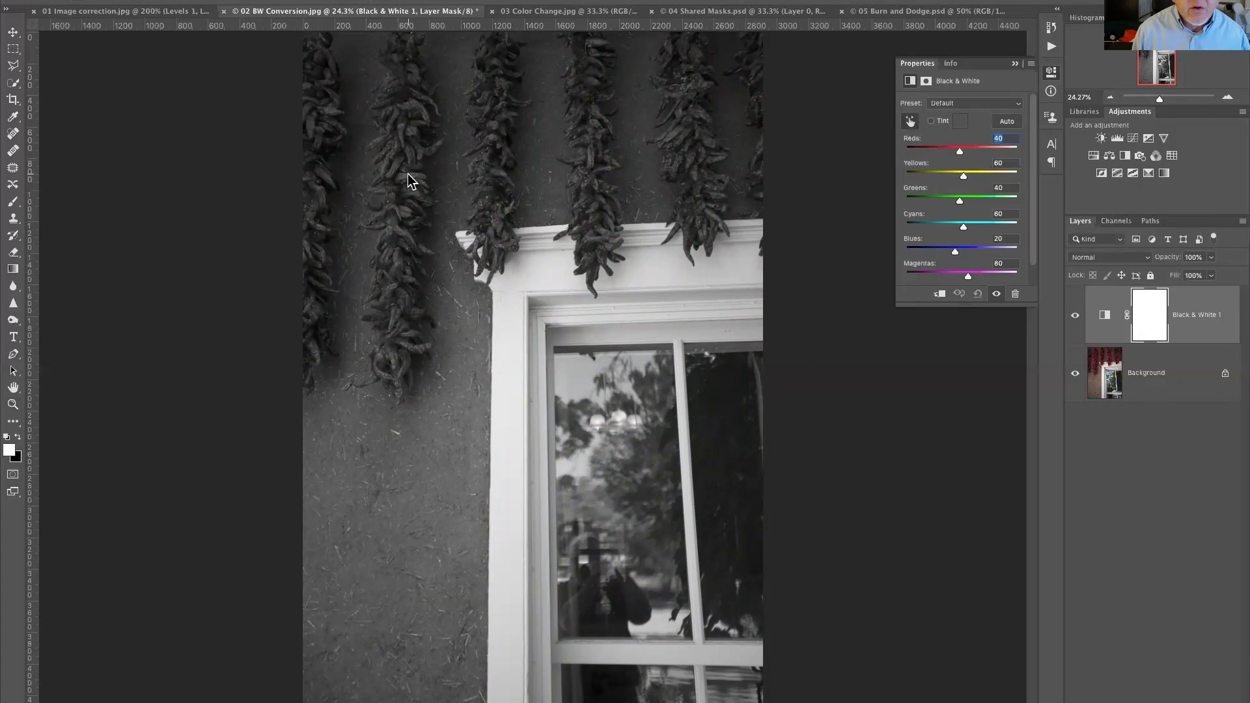
drag(408, 173, 558, 197)
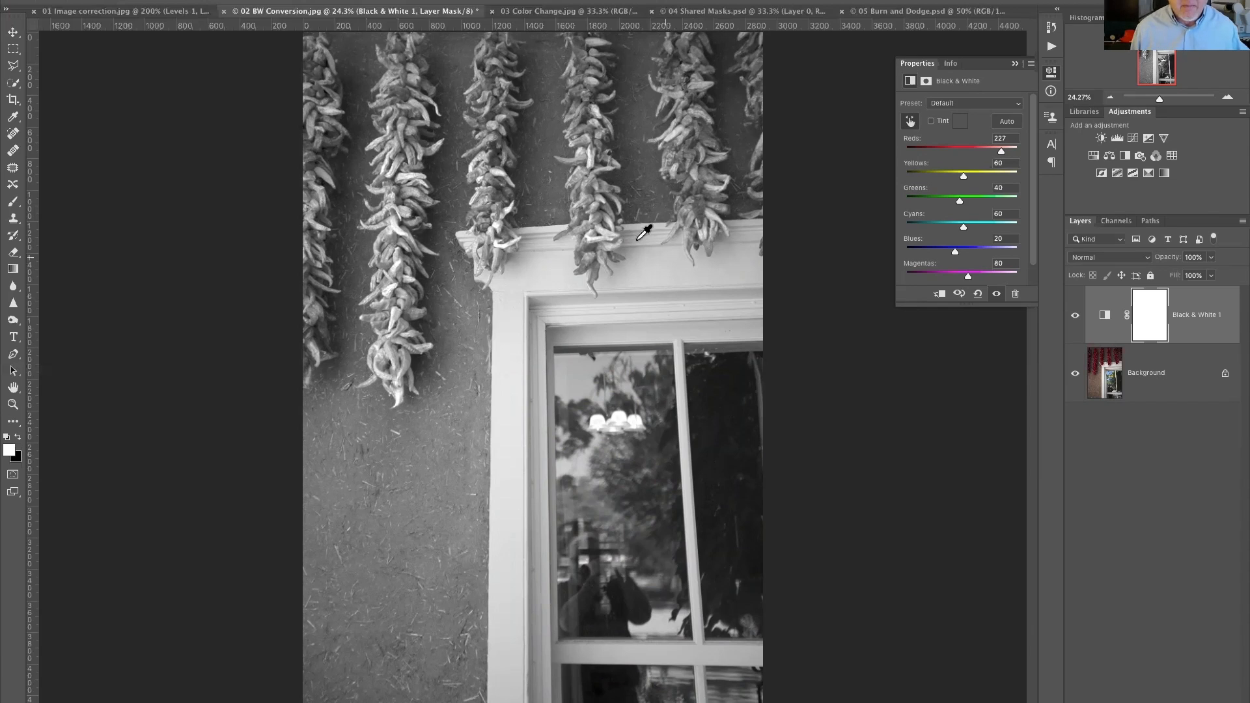
drag(417, 169, 434, 182)
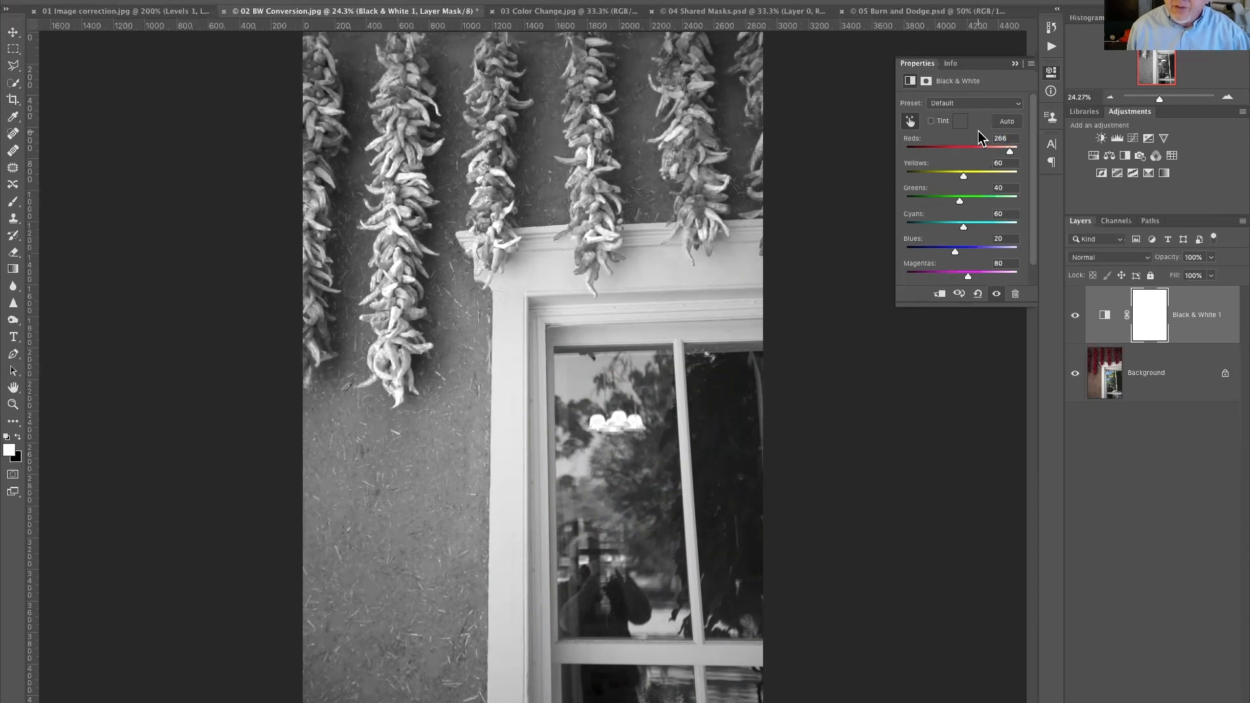
Step: Enable Tint on the Black & White layer and set the tint color to the pale warm beige e3dcce
click(931, 122)
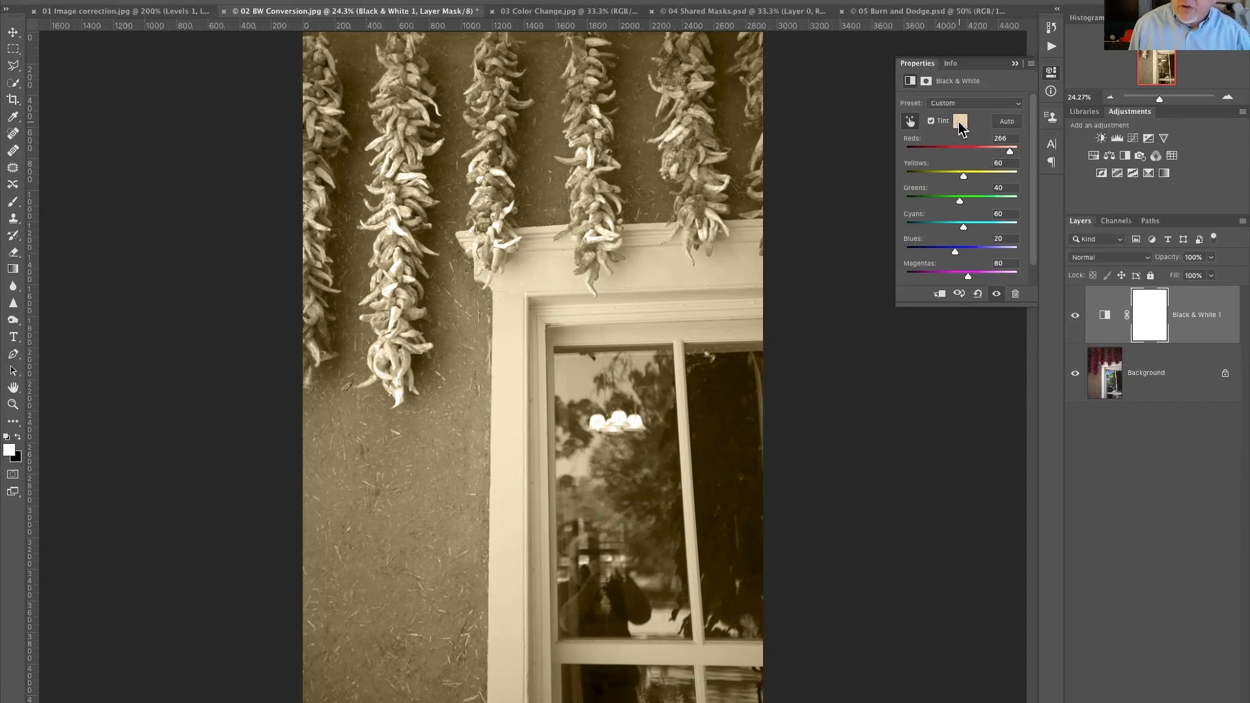
click(958, 124)
click(94, 38)
mouse_move(264, 83)
mouse_down()
mouse_move(265, 43)
mouse_move(268, 121)
mouse_up()
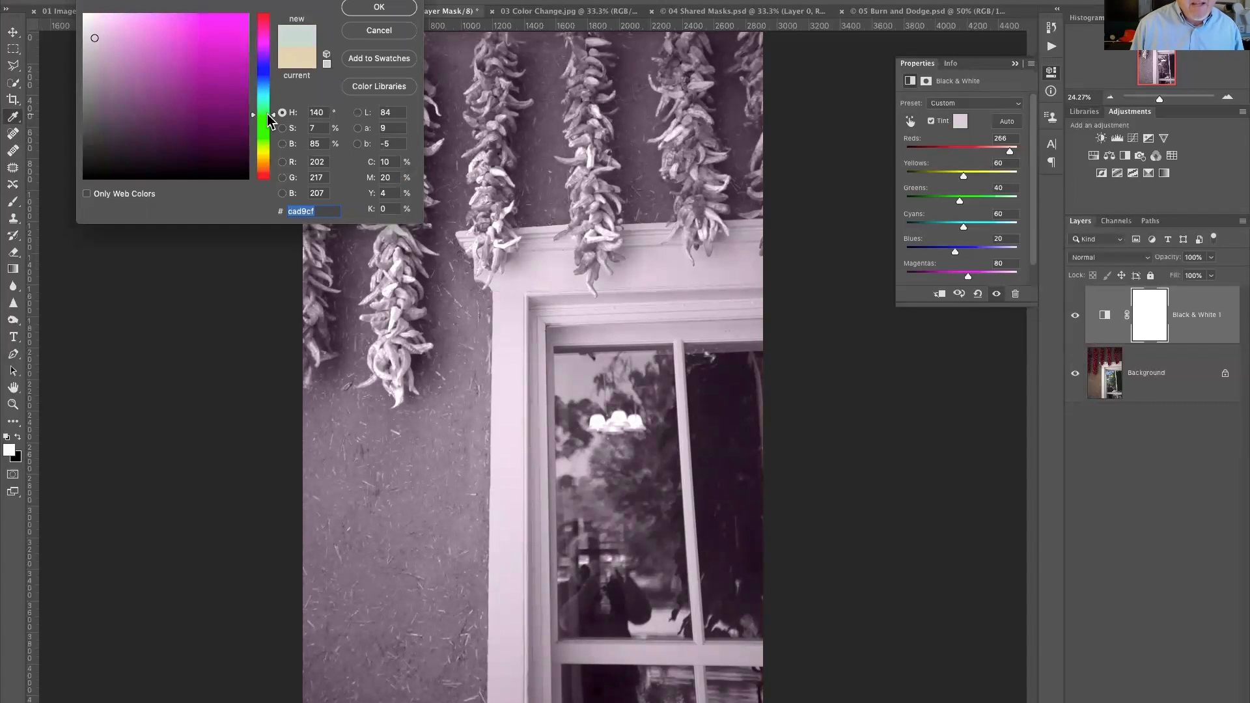
click(294, 60)
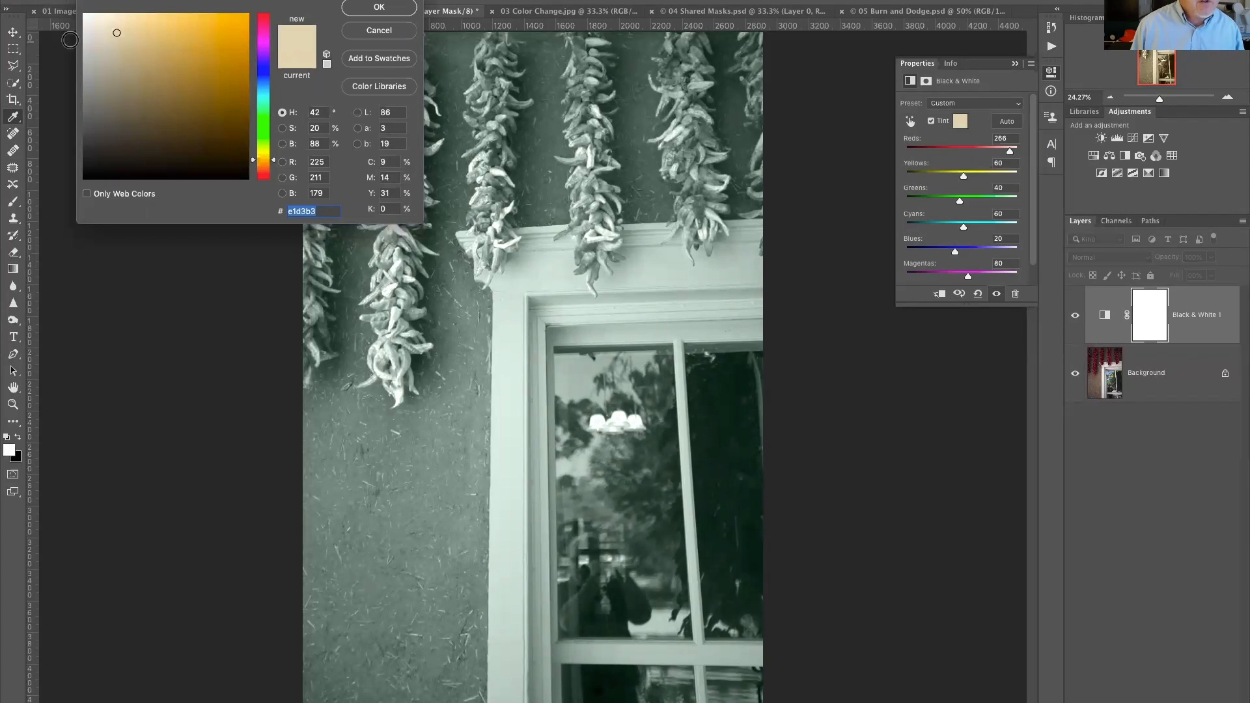
mouse_move(106, 35)
mouse_down()
mouse_move(87, 26)
mouse_move(98, 32)
mouse_up()
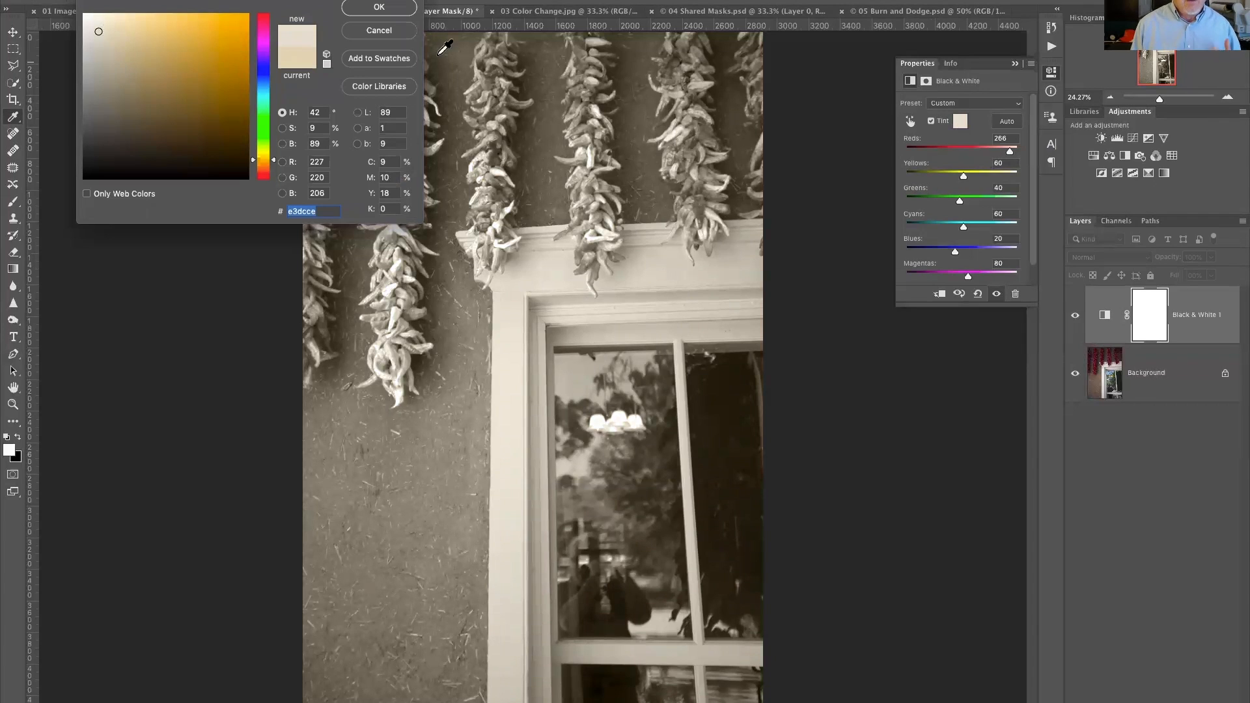
click(376, 9)
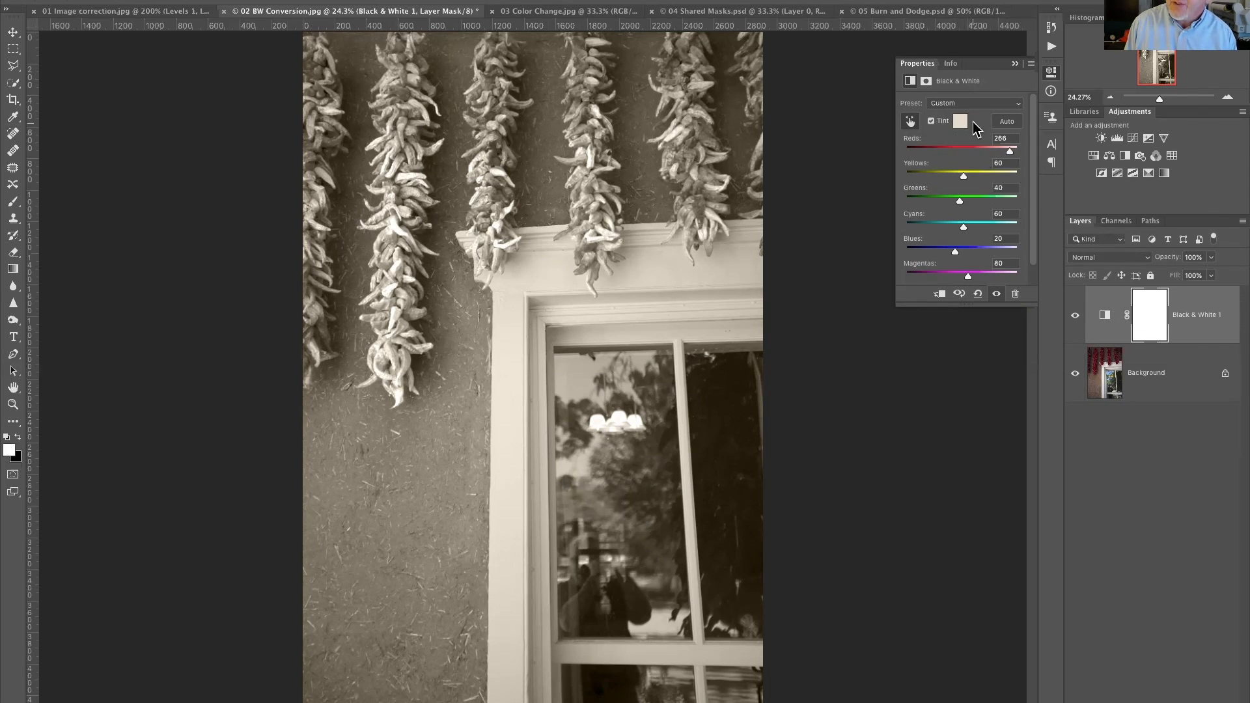
Step: Apply the saved custom sepia tone preset, and lighten the chili strings on the image by raising Reds to 254
click(1019, 103)
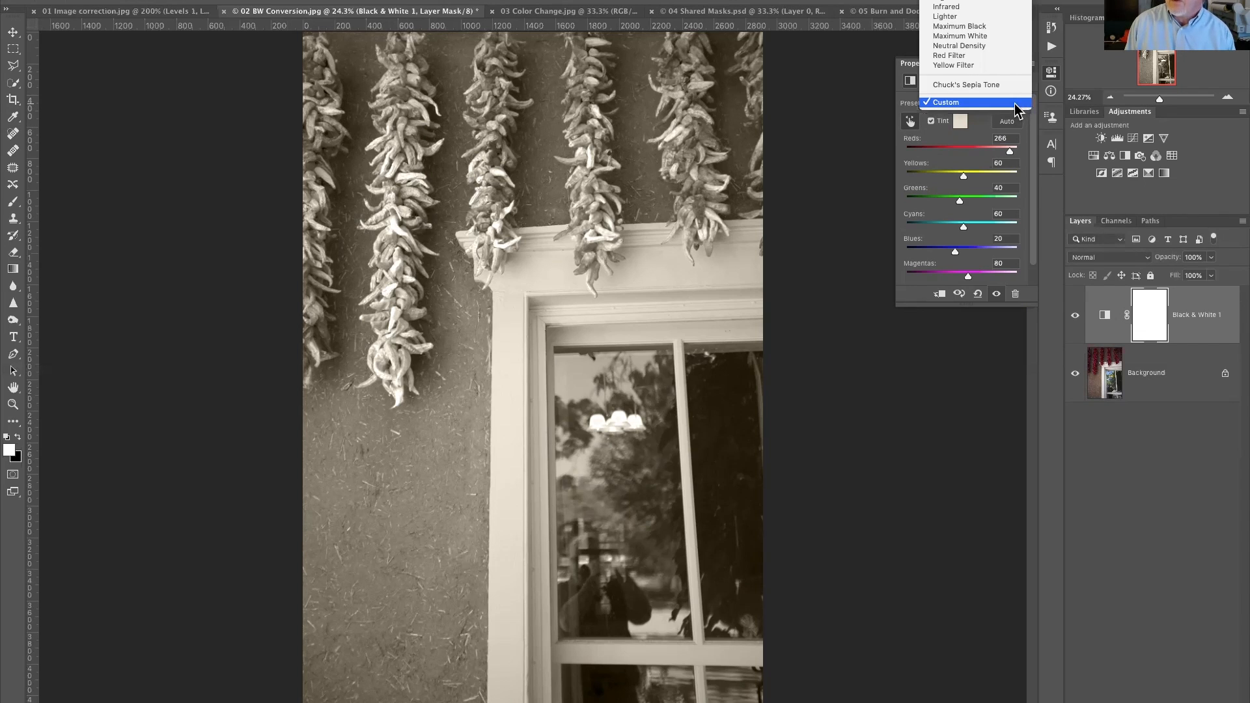
scroll(974, 55, up, 3)
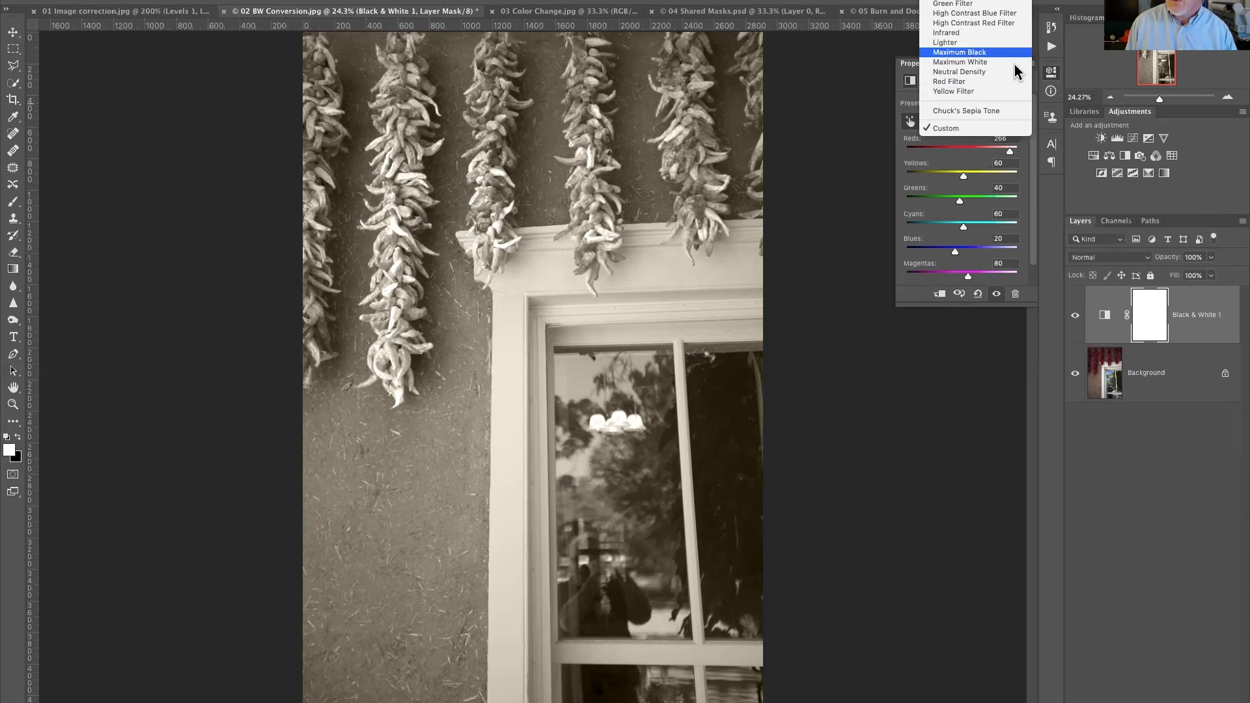
click(967, 111)
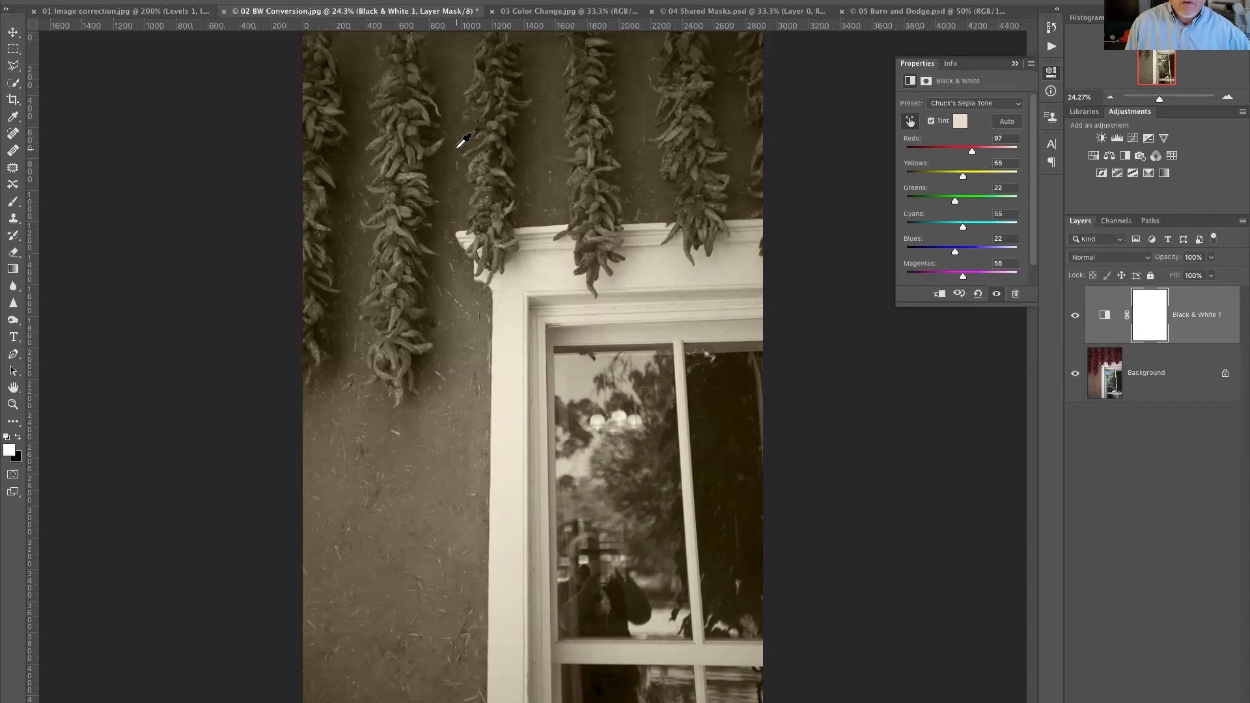
drag(437, 142, 532, 156)
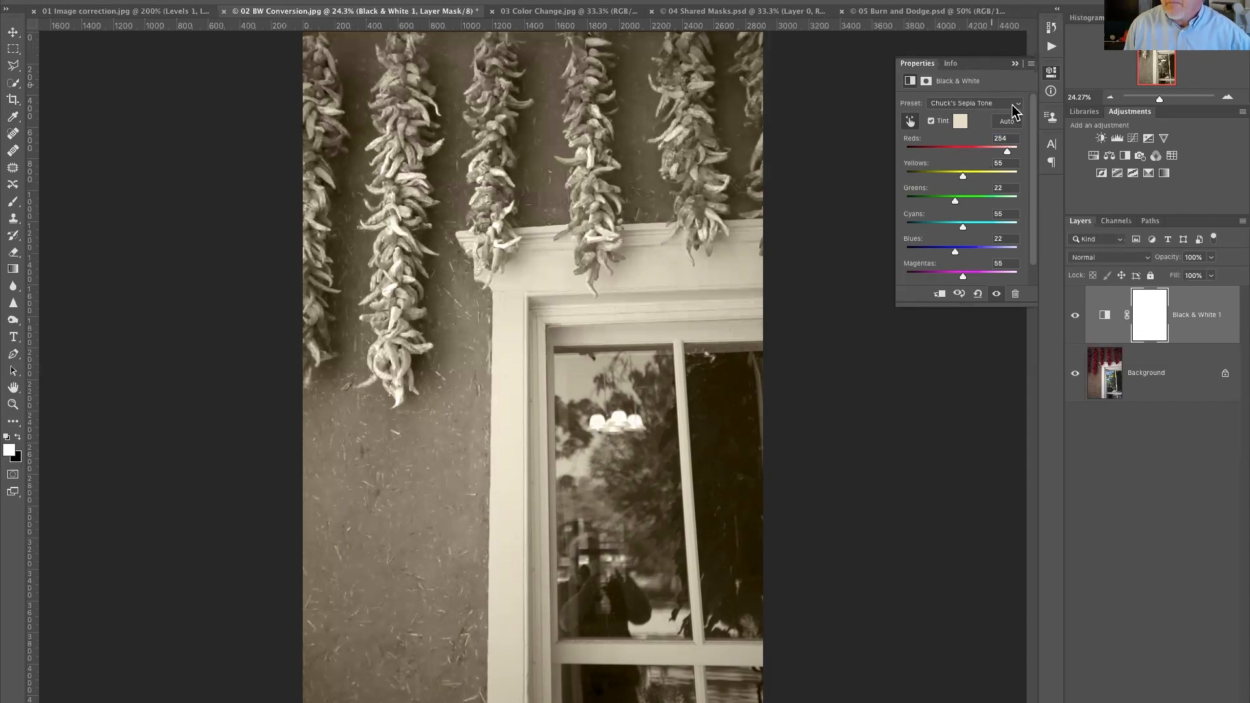
click(1031, 65)
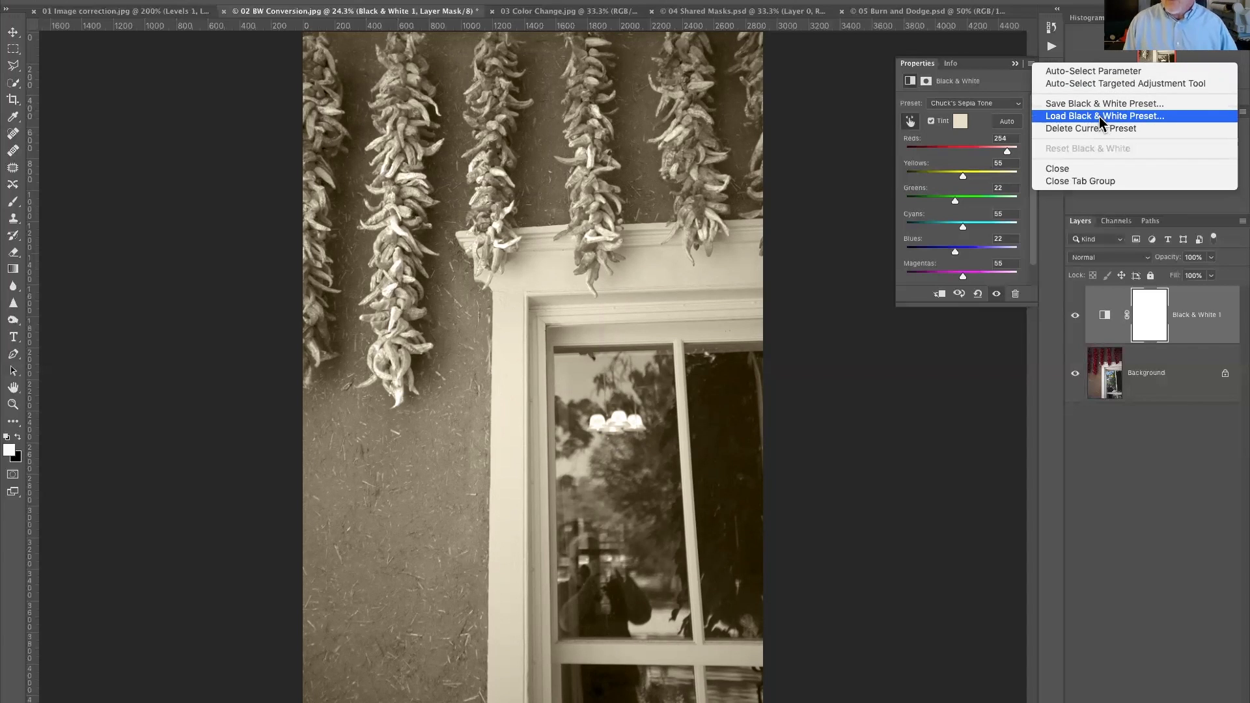
click(1008, 77)
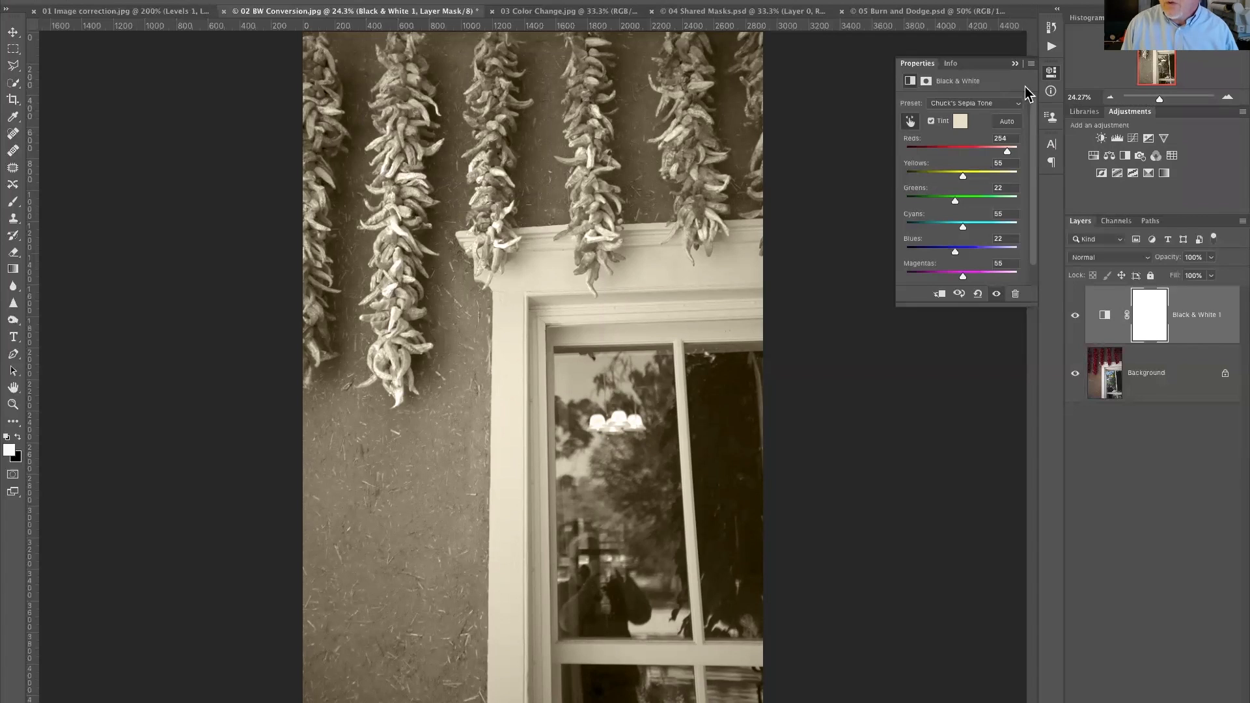
click(1017, 108)
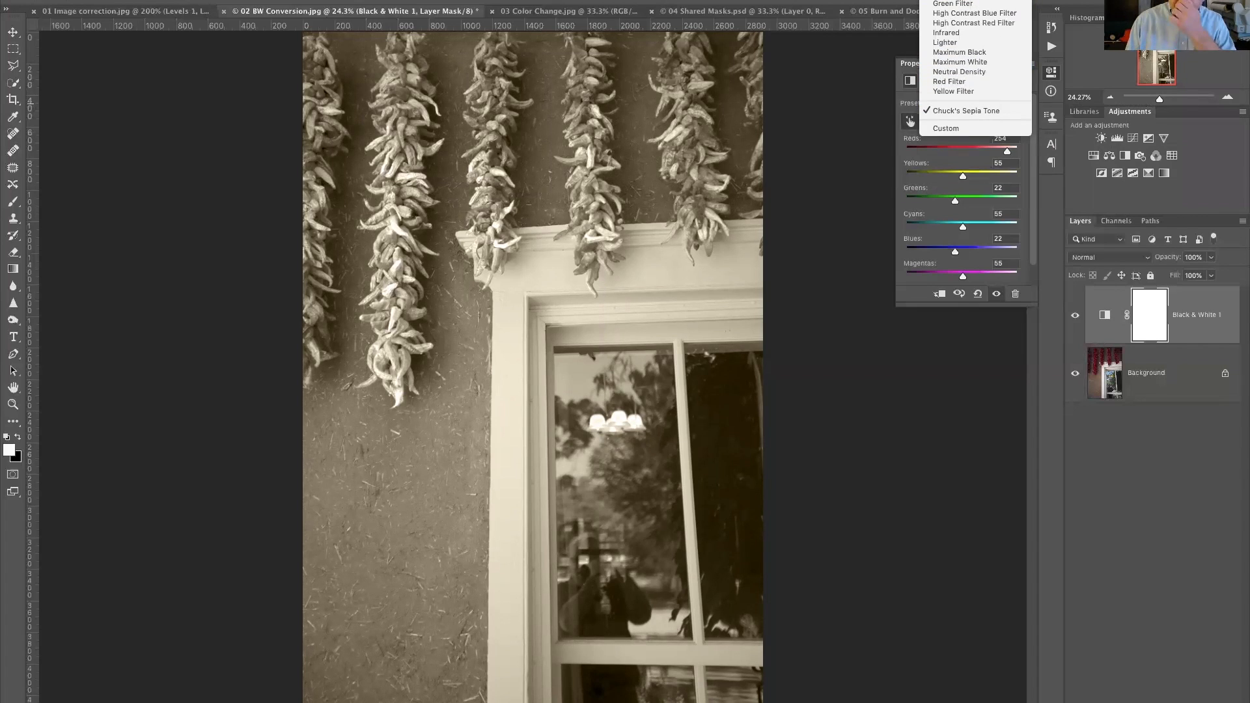
click(875, 1)
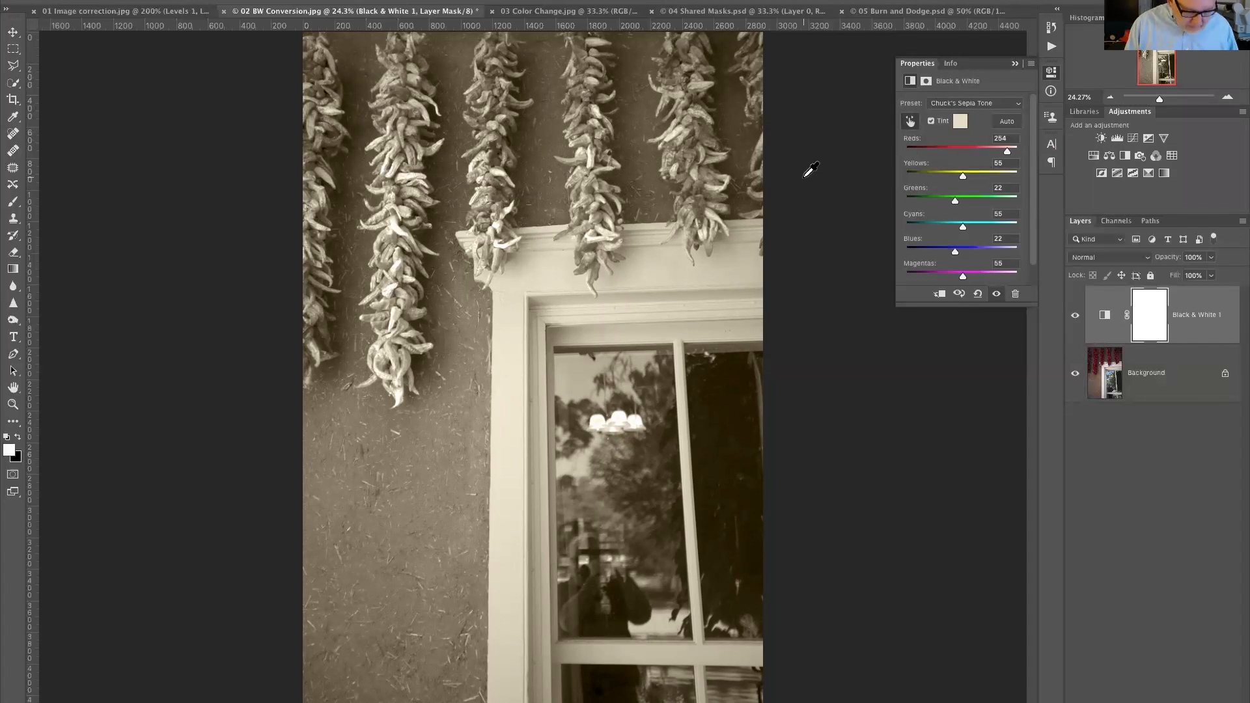
Step: Delete the tinted Black & White adjustment layer and add a new Black & White layer with default settings
click(1125, 313)
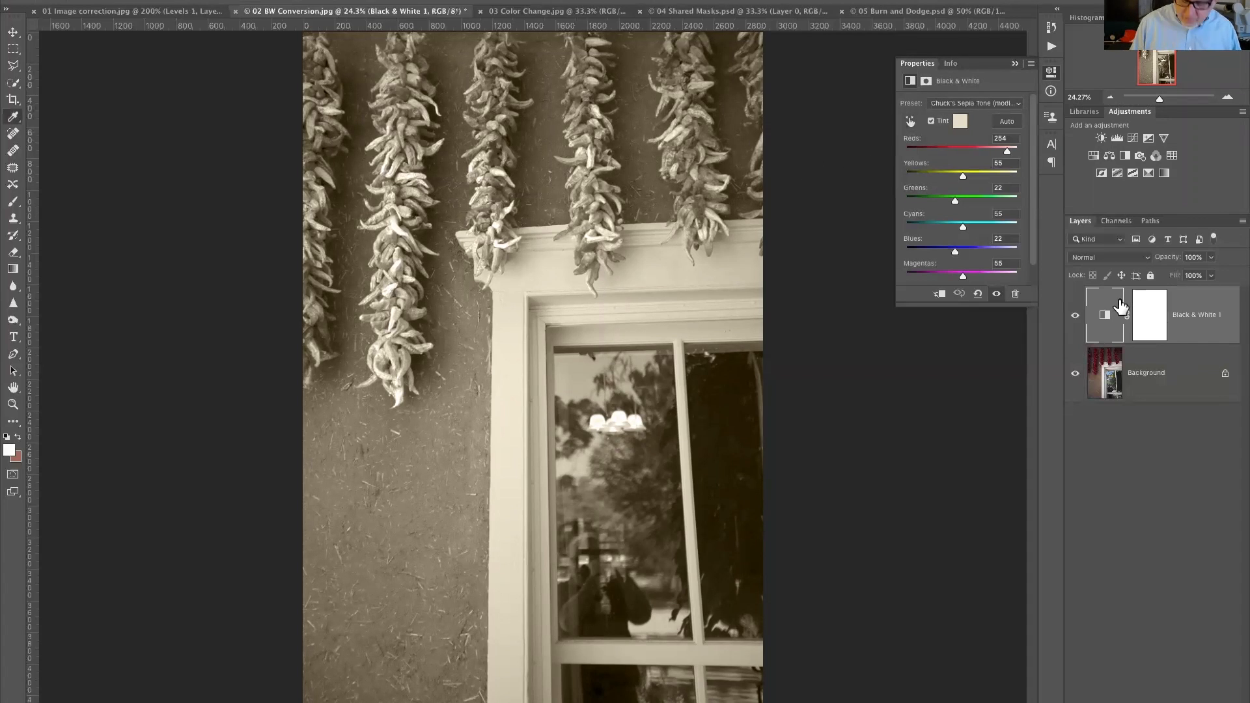
key(Delete)
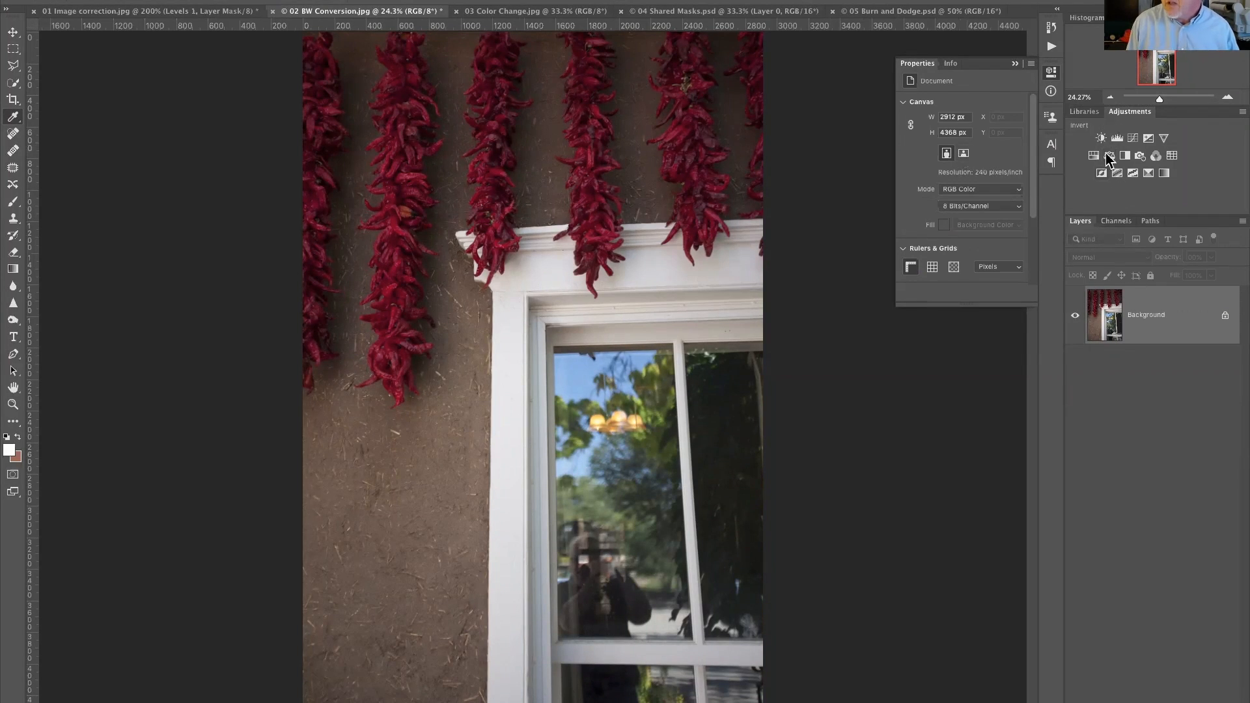
click(1132, 139)
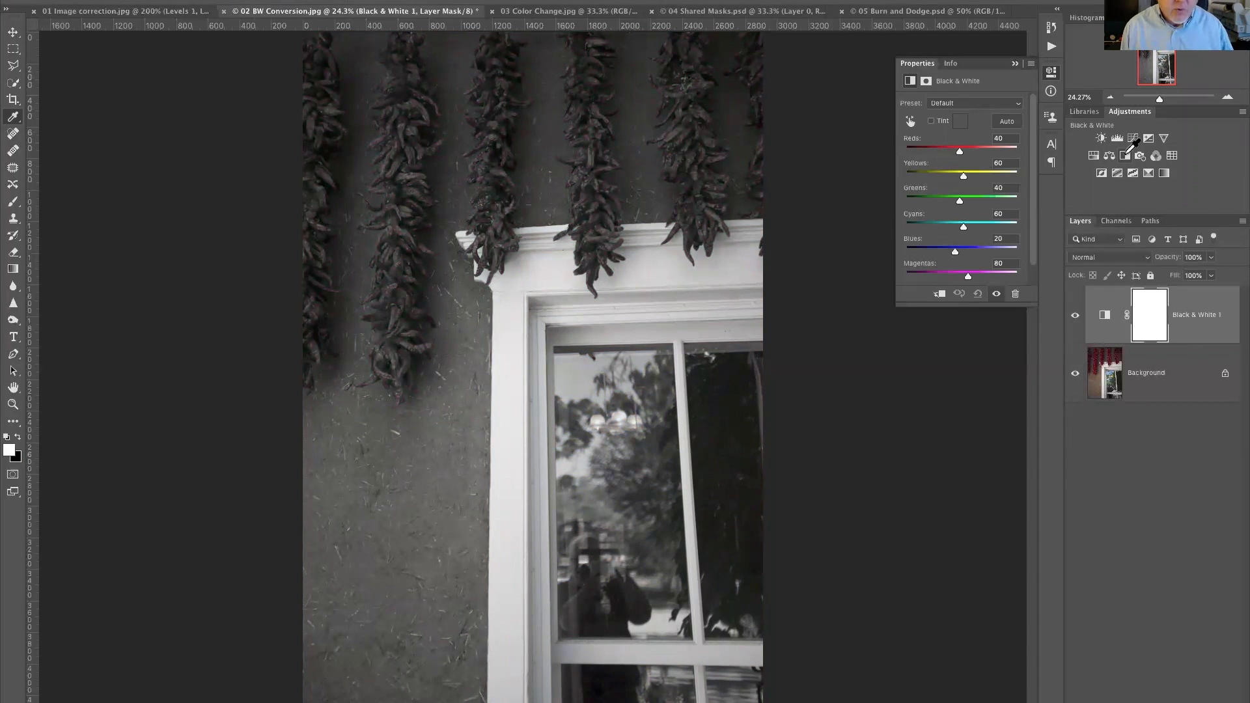
Step: Try the Red Filter and Darker presets on the new Black & White layer, and settle on Maximum White
click(1019, 108)
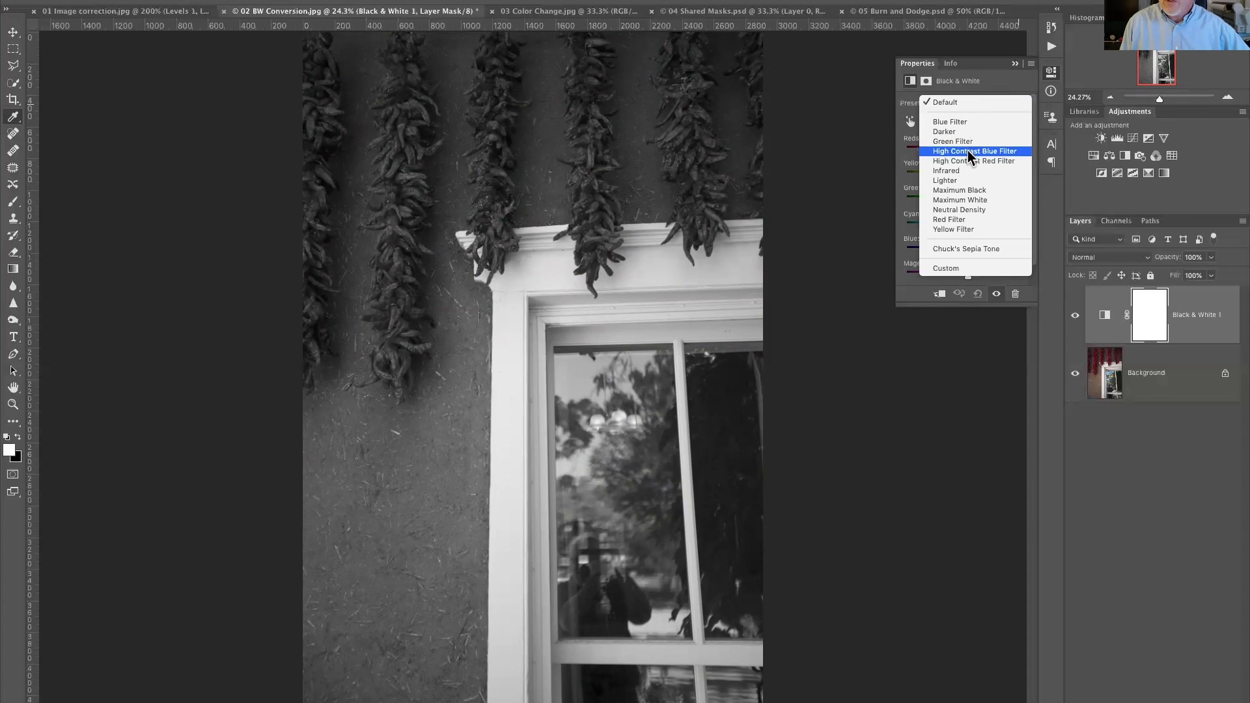
click(956, 220)
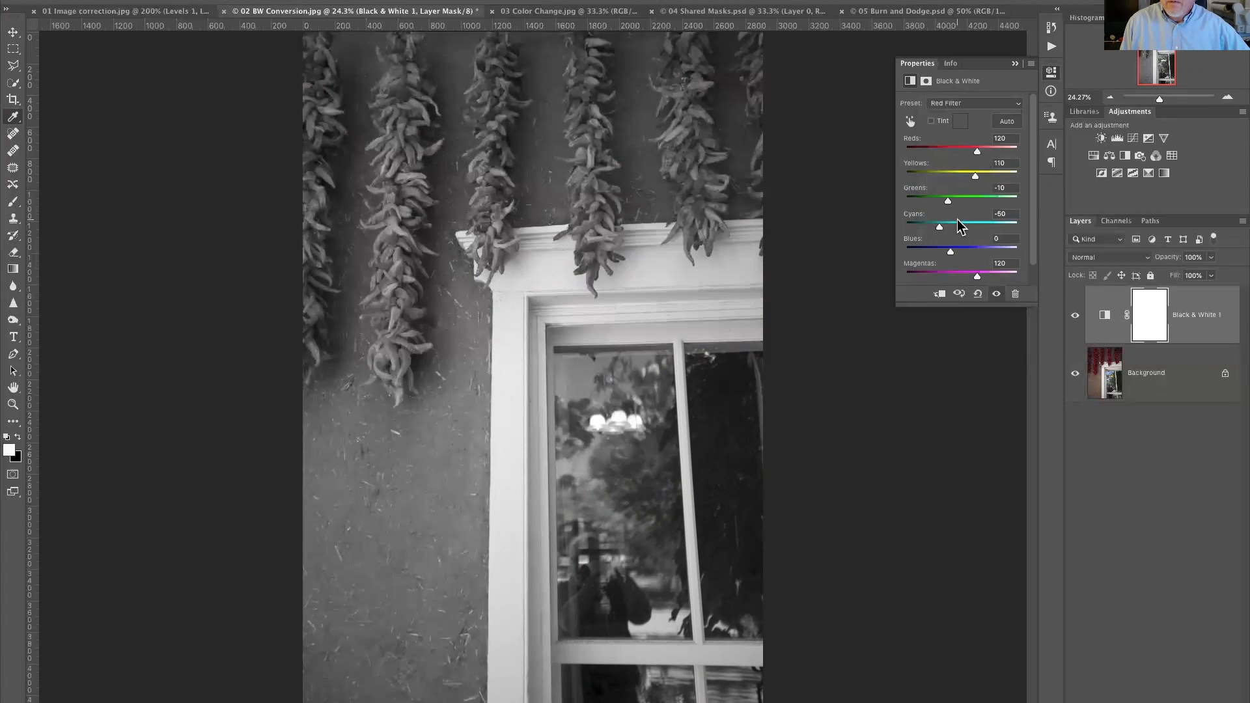
click(956, 103)
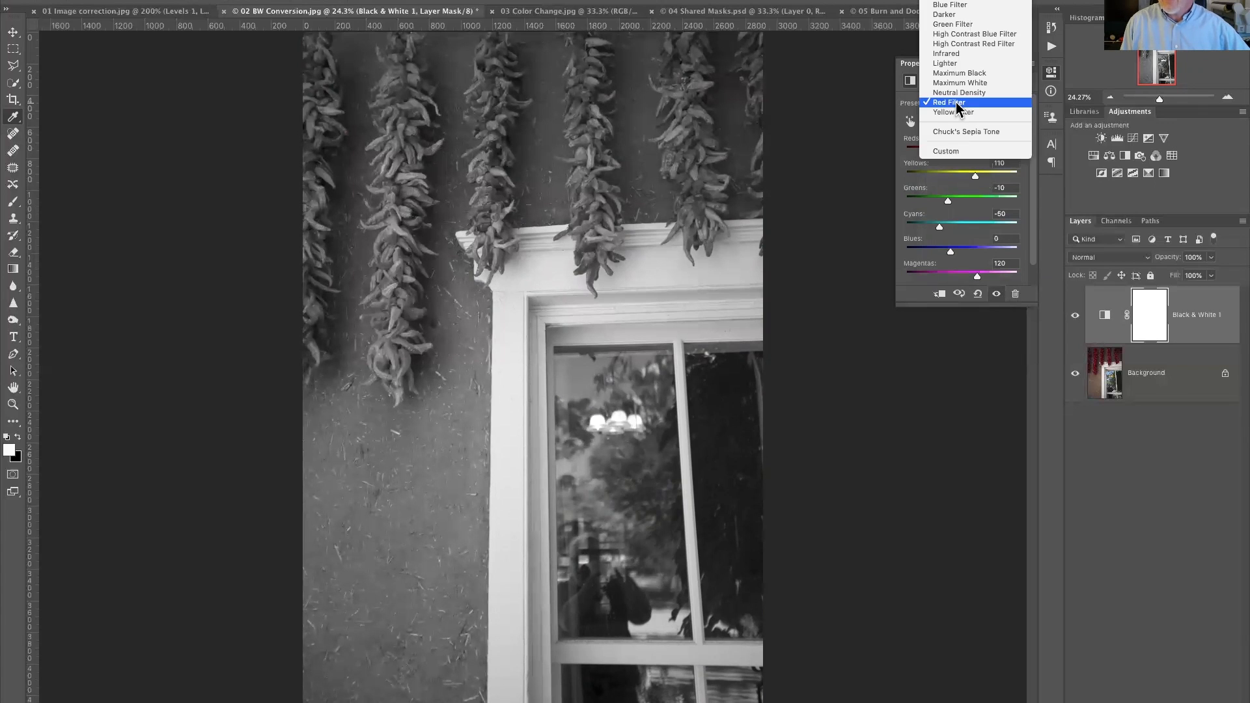
click(956, 18)
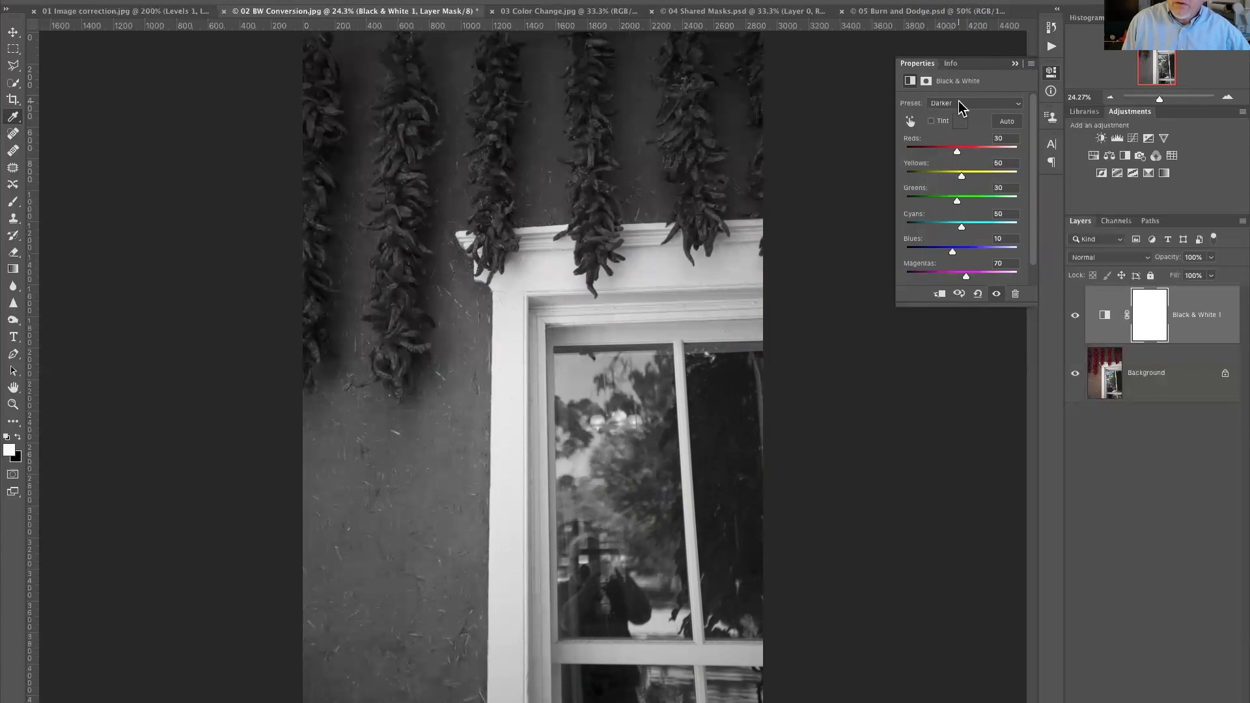
click(958, 100)
click(955, 173)
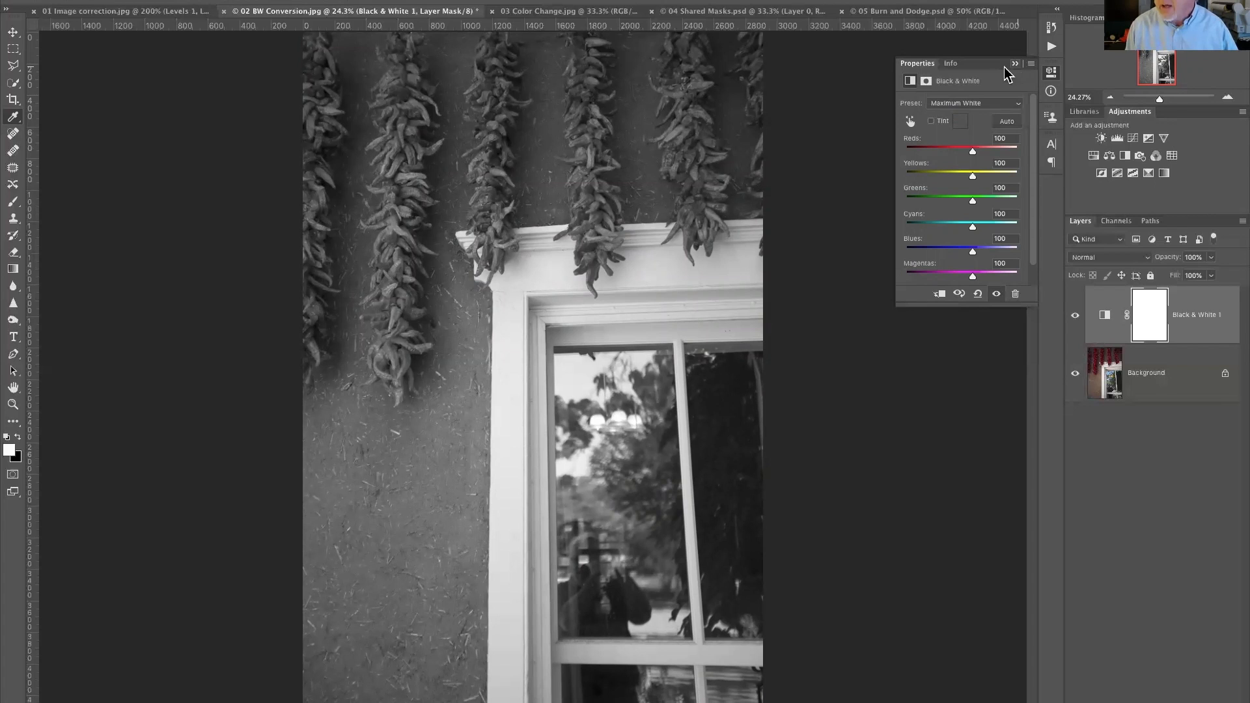
Step: In 03 Color Change.jpg, add a Hue/Saturation adjustment layer and set Hue to -140
click(535, 10)
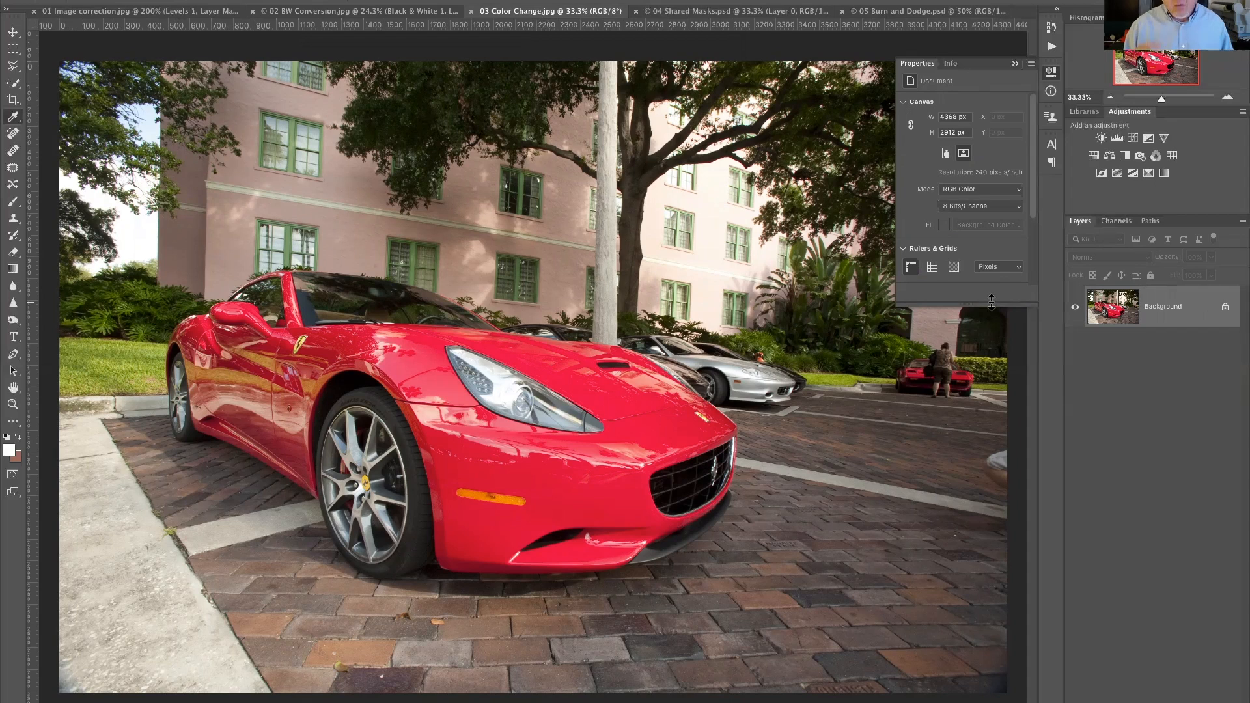
click(1094, 157)
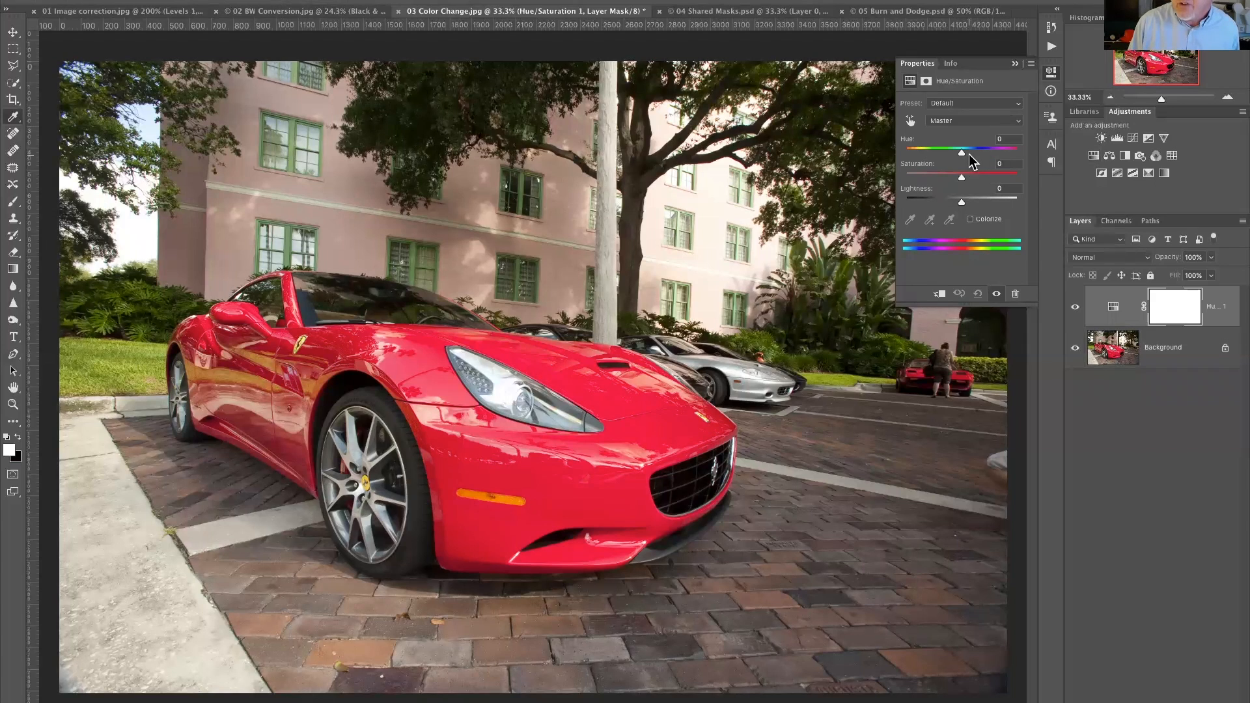
drag(961, 151, 913, 151)
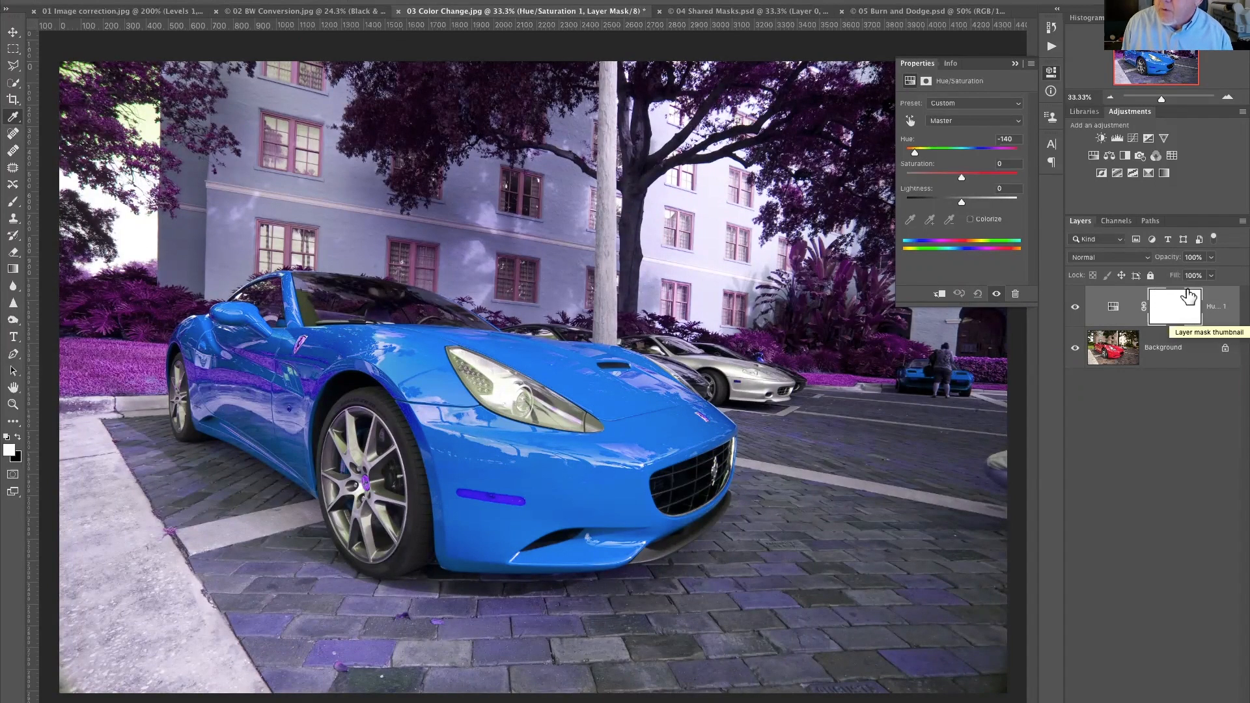
Step: Compare the Hue/Saturation layer's adjustment settings with its layer mask settings
click(1111, 311)
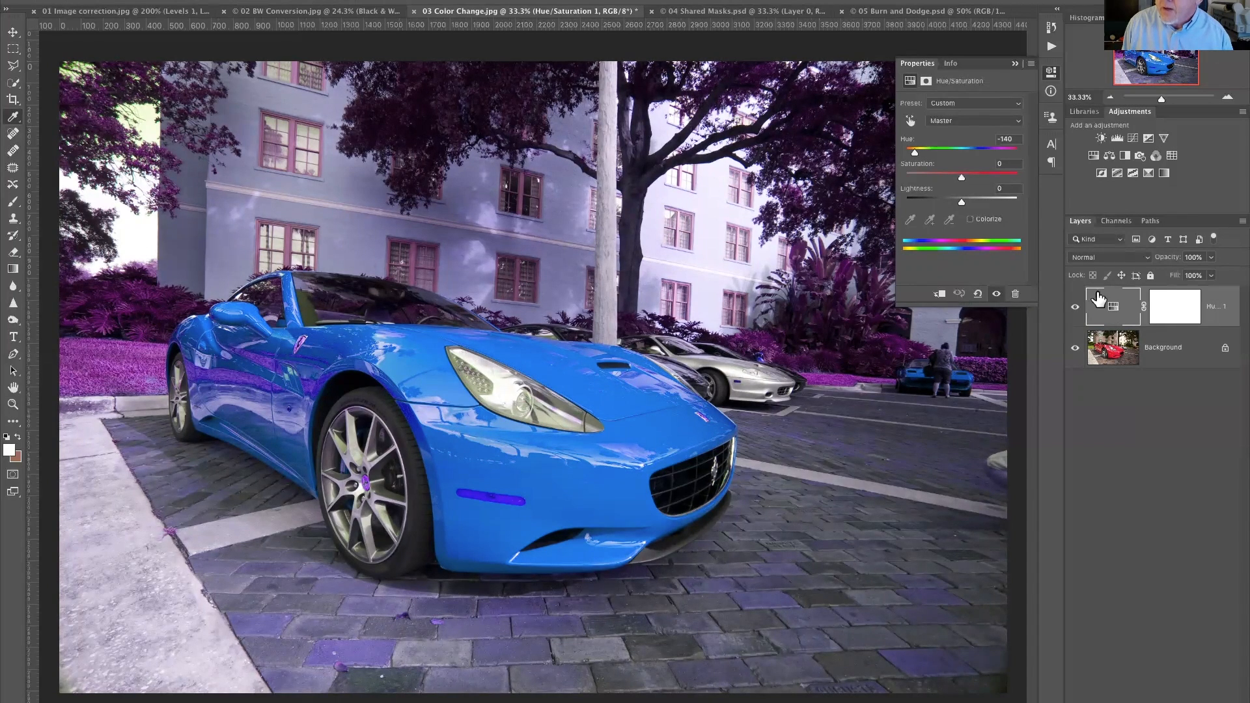
click(1173, 307)
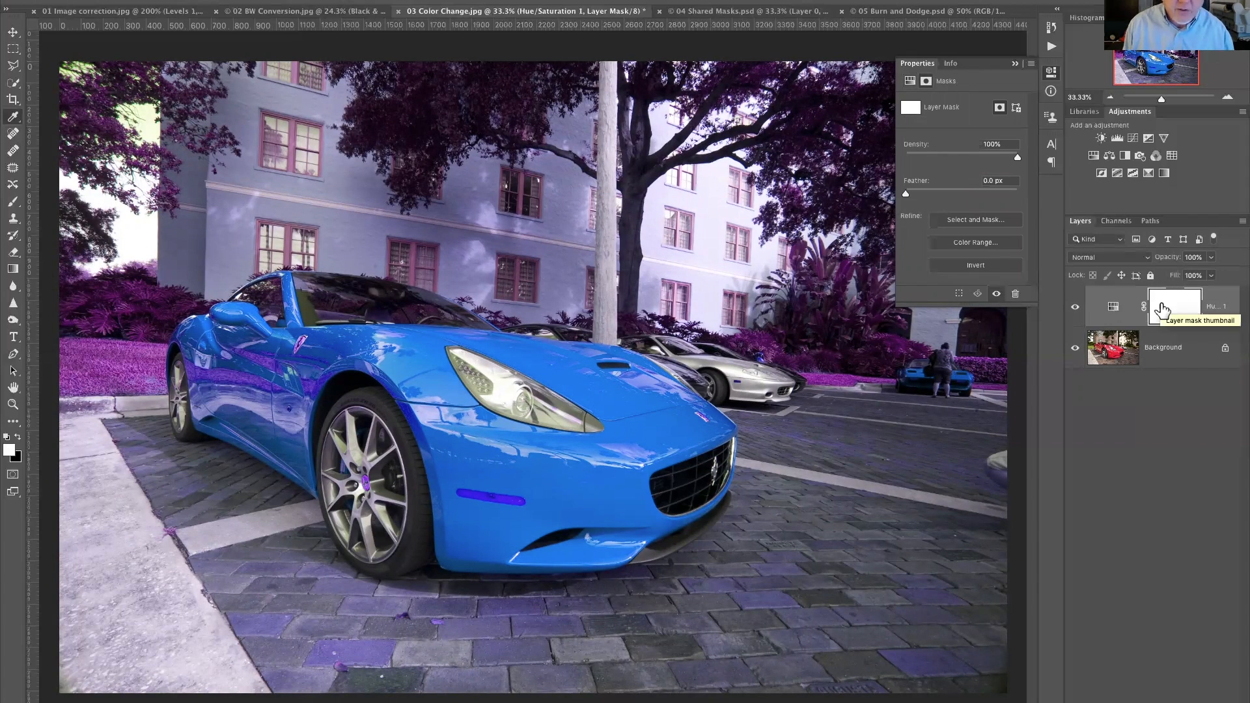
click(1109, 303)
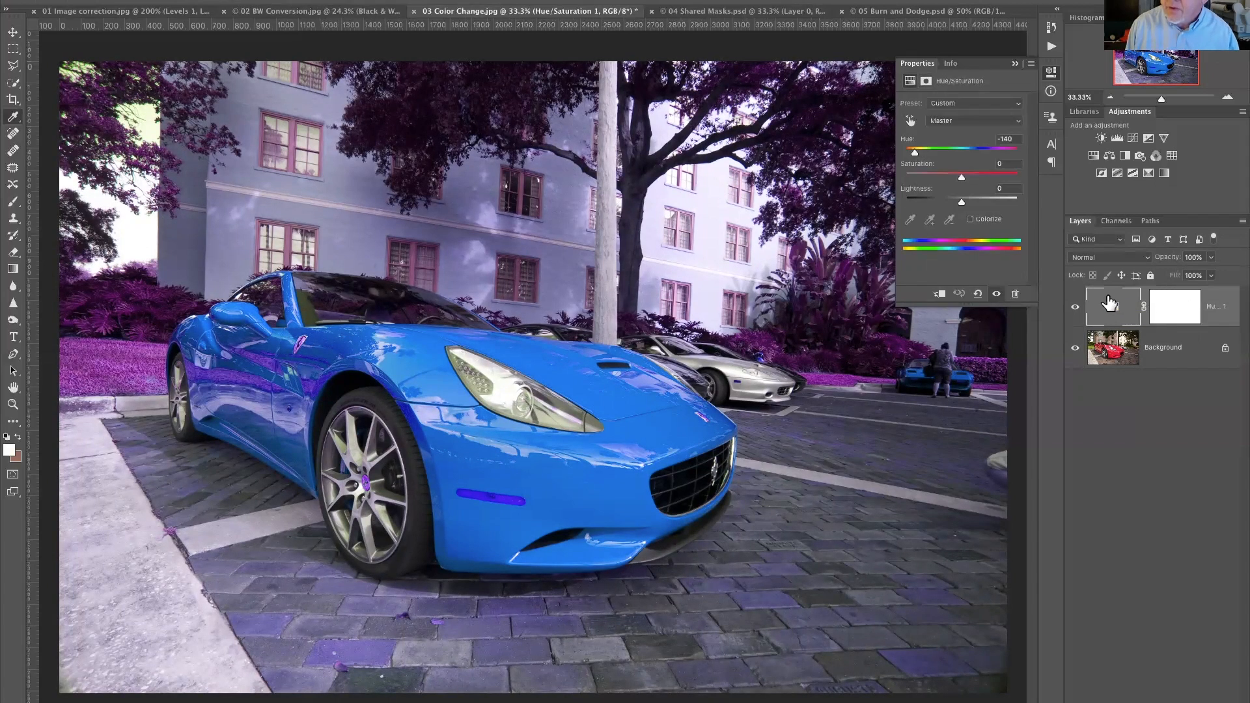
Step: Brush black on the Hue/Saturation layer's mask over the front wheel and the fender and hood around the headlight to restore their original color
click(1174, 305)
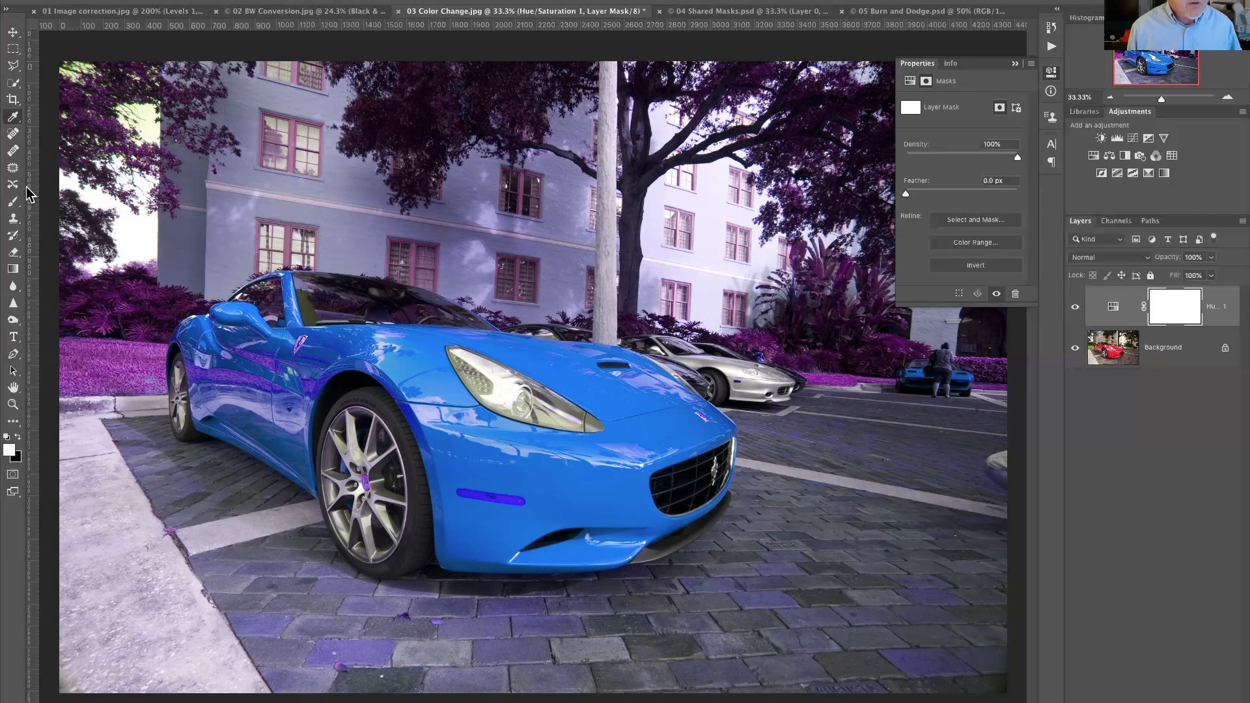
click(14, 205)
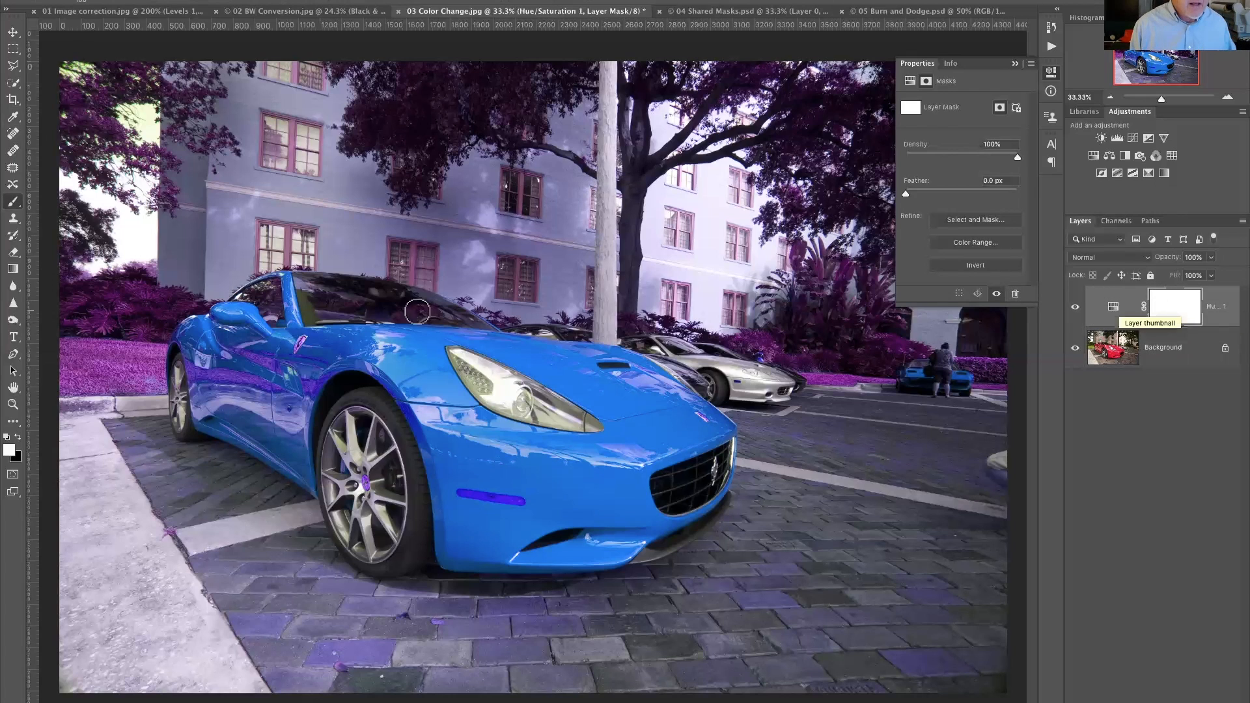
click(17, 437)
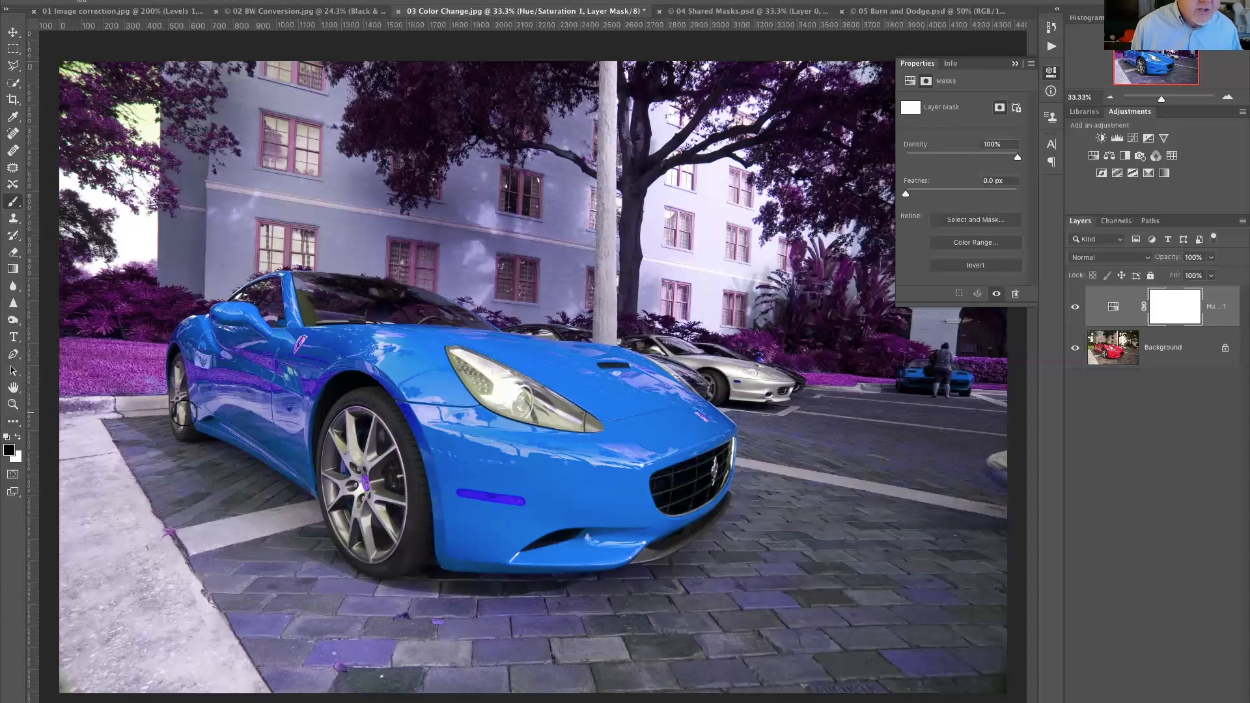
mouse_move(369, 443)
mouse_down()
mouse_move(363, 499)
mouse_move(365, 462)
mouse_up()
mouse_move(407, 397)
mouse_down()
mouse_move(498, 355)
mouse_move(547, 379)
mouse_move(406, 423)
mouse_move(602, 341)
mouse_move(531, 356)
mouse_move(576, 365)
mouse_up()
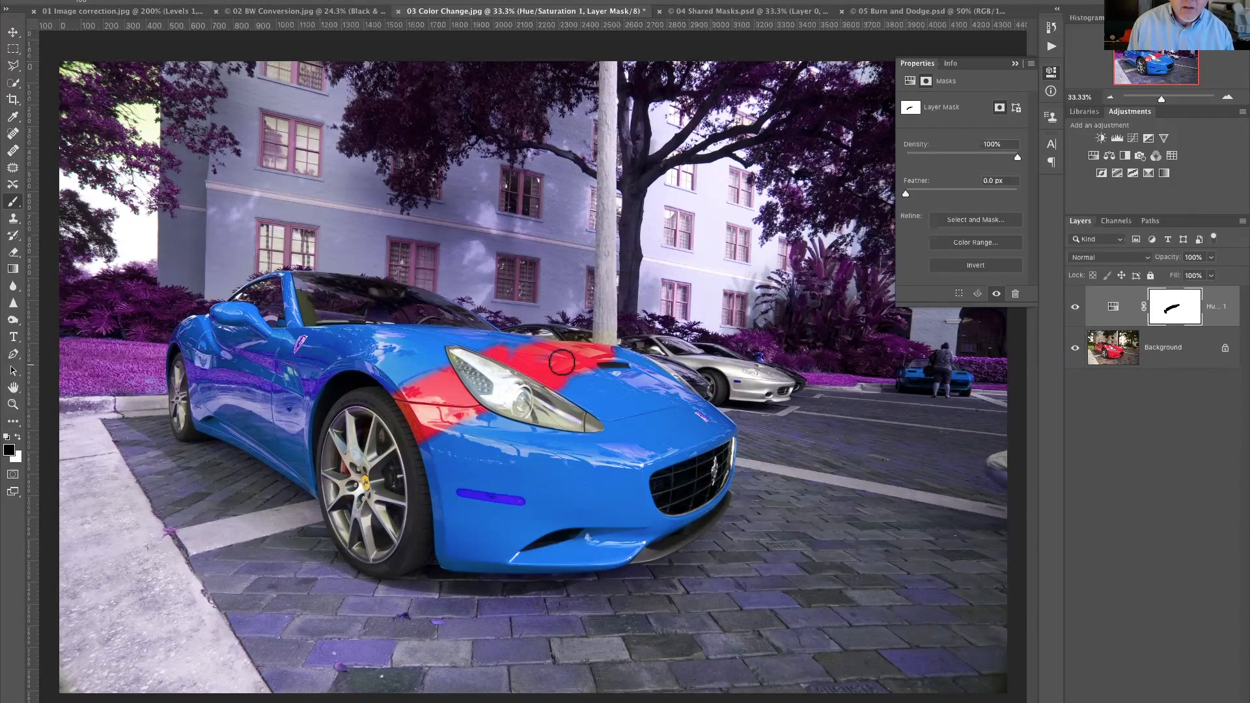
drag(451, 350, 590, 346)
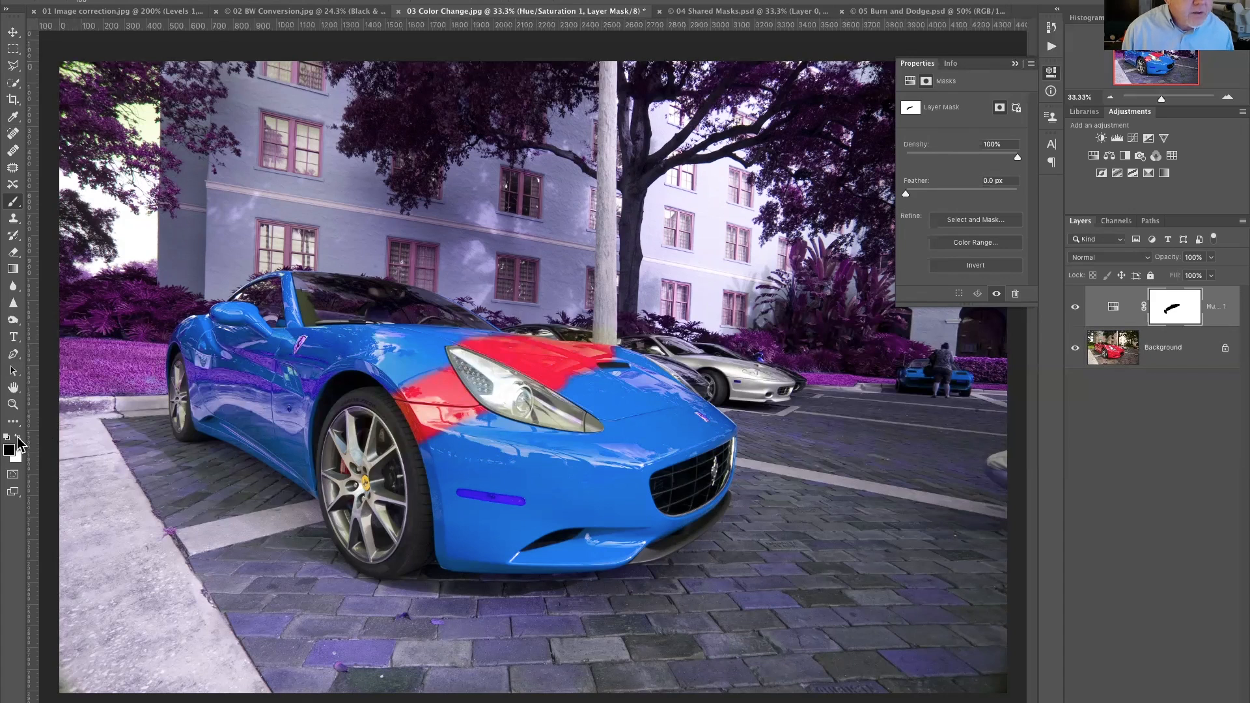
Step: Paint white over the remaining red patch on the fender and hood, and invert the Hue/Saturation layer's mask
mouse_move(408, 394)
mouse_down()
mouse_move(430, 456)
mouse_move(373, 378)
mouse_move(419, 397)
mouse_move(420, 380)
mouse_move(431, 409)
mouse_move(408, 411)
mouse_move(370, 379)
mouse_move(467, 375)
mouse_move(442, 387)
mouse_move(483, 407)
mouse_move(434, 350)
mouse_move(615, 353)
mouse_up()
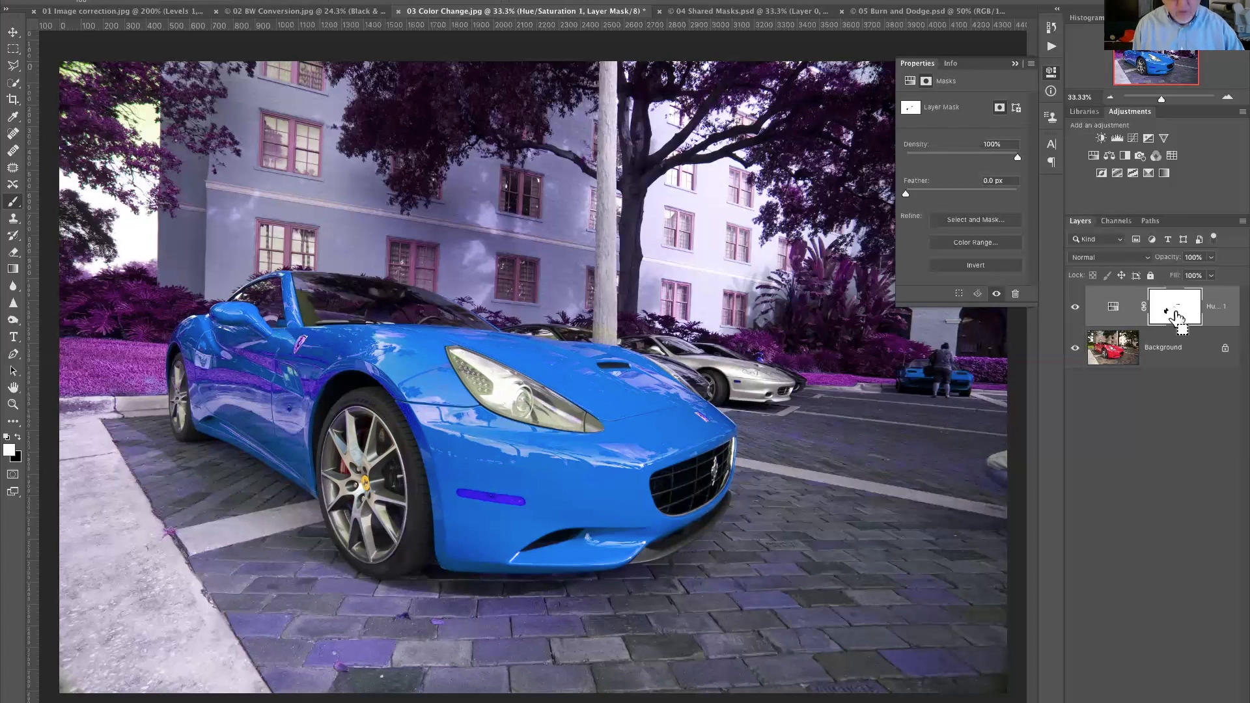
key(ctrl+i)
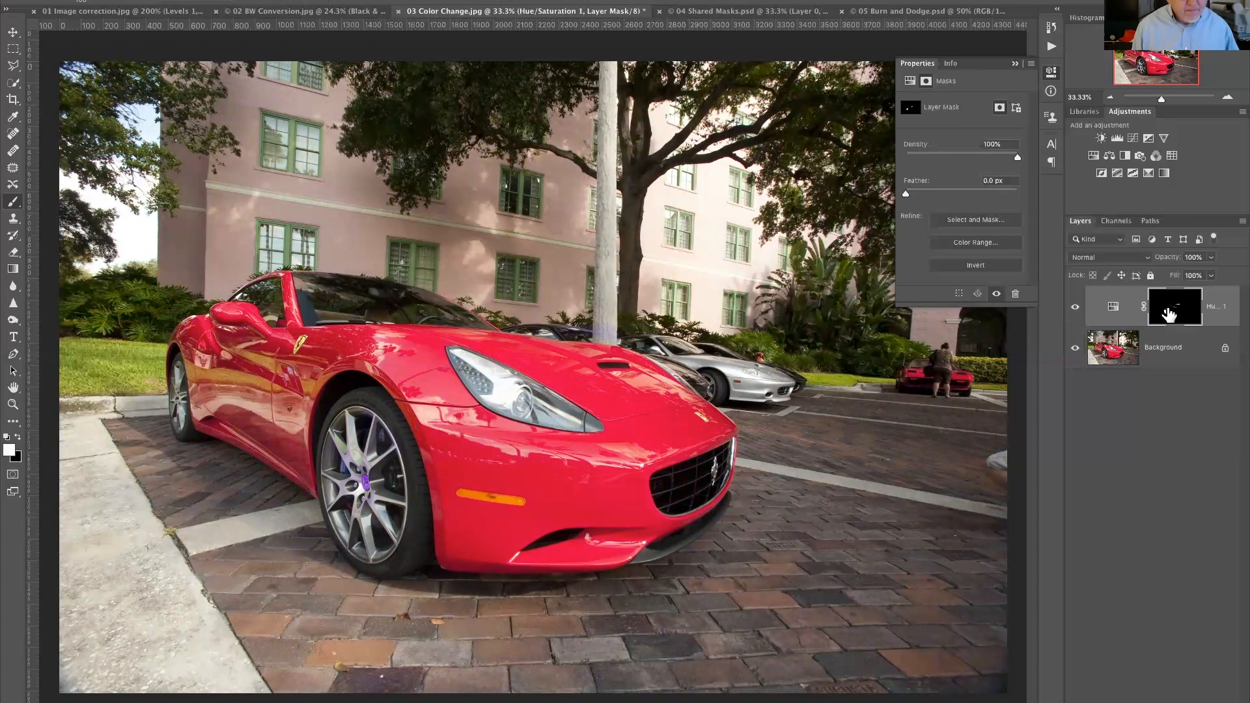
key(Delete)
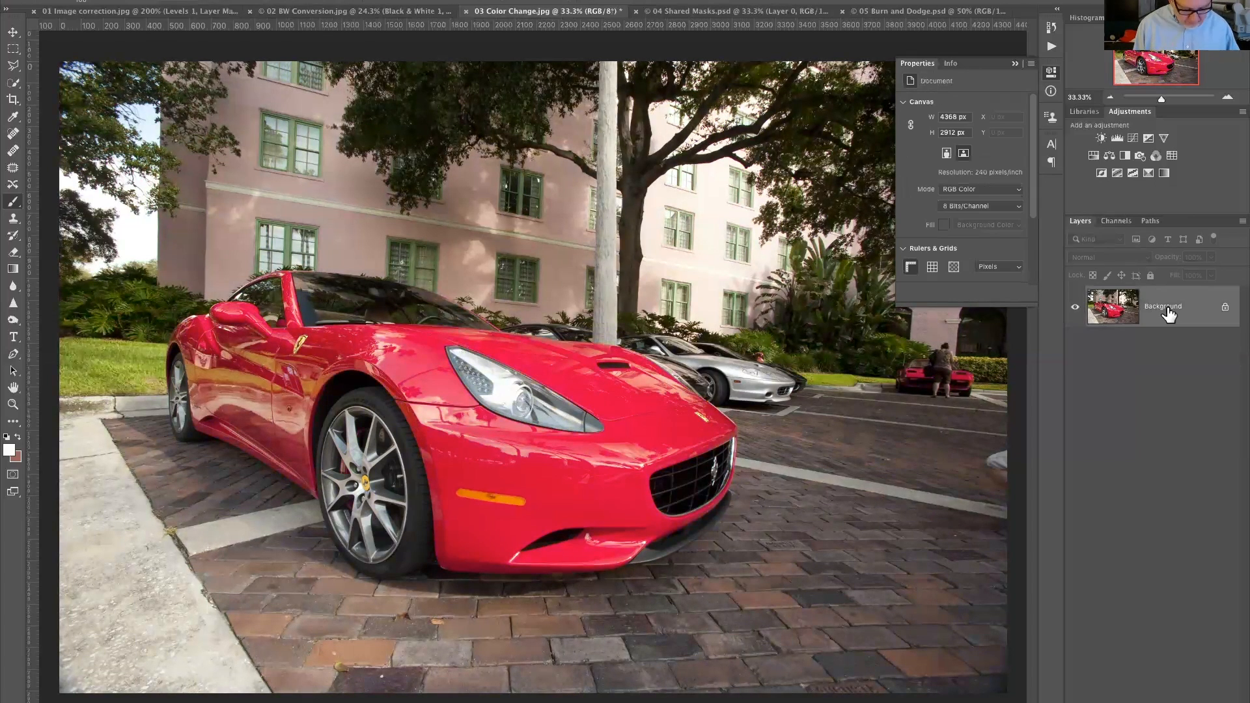
key(ctrl+z)
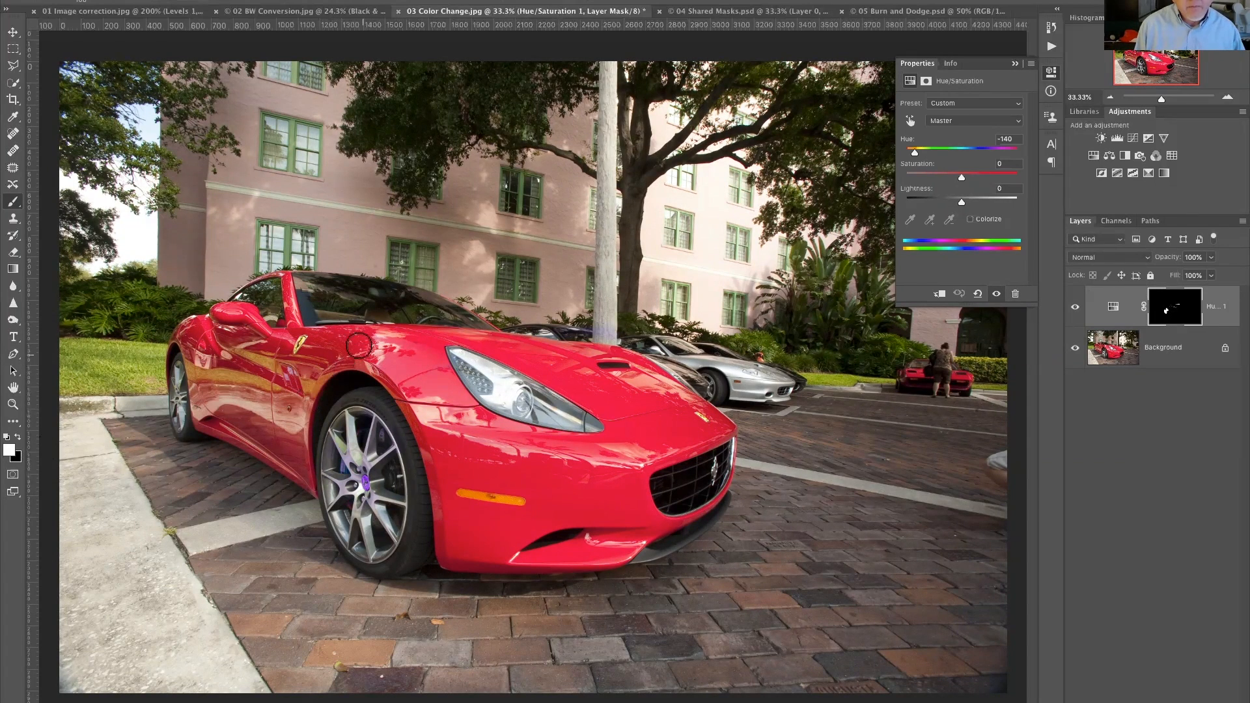
Step: Paint white on the mask over the hood and front fender, and clean up the spill on the pavement with black
mouse_move(354, 339)
mouse_down()
mouse_move(459, 340)
mouse_move(412, 348)
mouse_move(437, 379)
mouse_move(395, 370)
mouse_move(444, 455)
mouse_move(371, 359)
mouse_move(434, 446)
mouse_move(492, 450)
mouse_move(439, 367)
mouse_move(386, 325)
mouse_move(464, 405)
mouse_move(561, 440)
mouse_move(660, 442)
mouse_move(525, 363)
mouse_move(481, 360)
mouse_move(616, 451)
mouse_move(577, 403)
mouse_move(629, 433)
mouse_move(519, 366)
mouse_move(660, 452)
mouse_move(563, 382)
mouse_move(653, 416)
mouse_move(659, 385)
mouse_move(723, 390)
mouse_move(622, 387)
mouse_move(676, 401)
mouse_move(653, 411)
mouse_move(678, 432)
mouse_move(752, 437)
mouse_move(591, 448)
mouse_move(671, 407)
mouse_move(681, 425)
mouse_move(659, 411)
mouse_move(672, 405)
mouse_move(661, 414)
mouse_move(773, 439)
mouse_up()
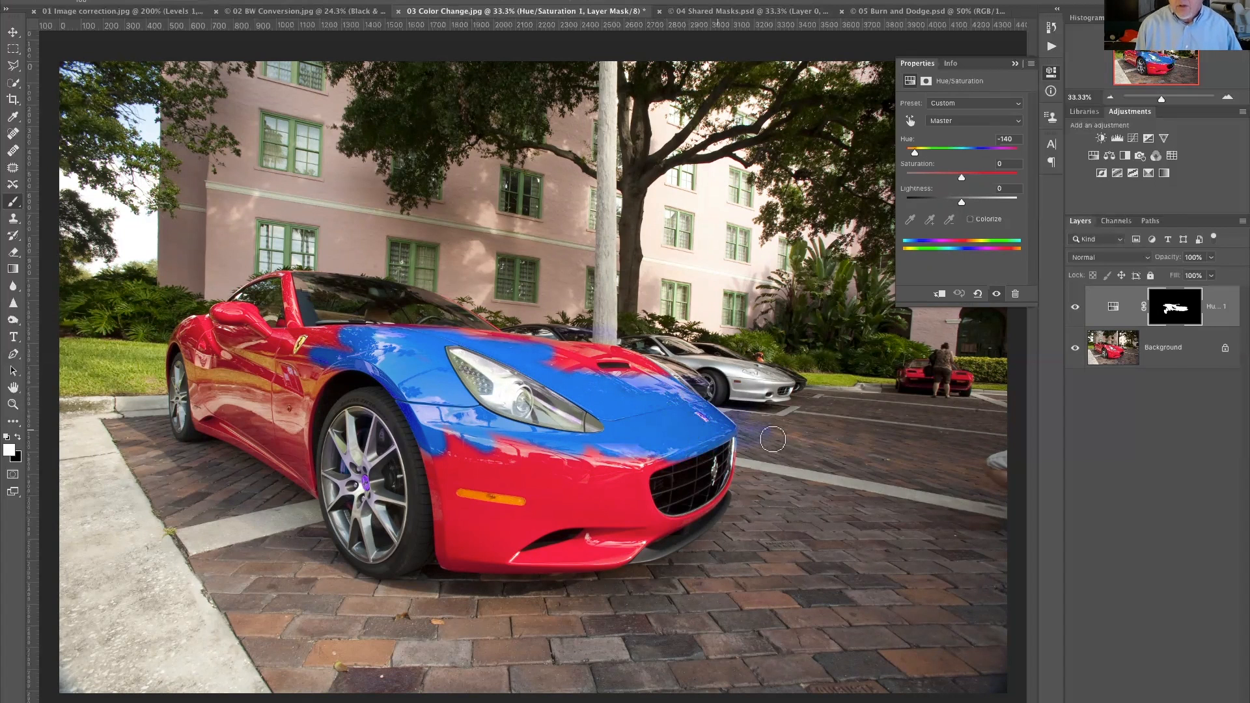
click(17, 438)
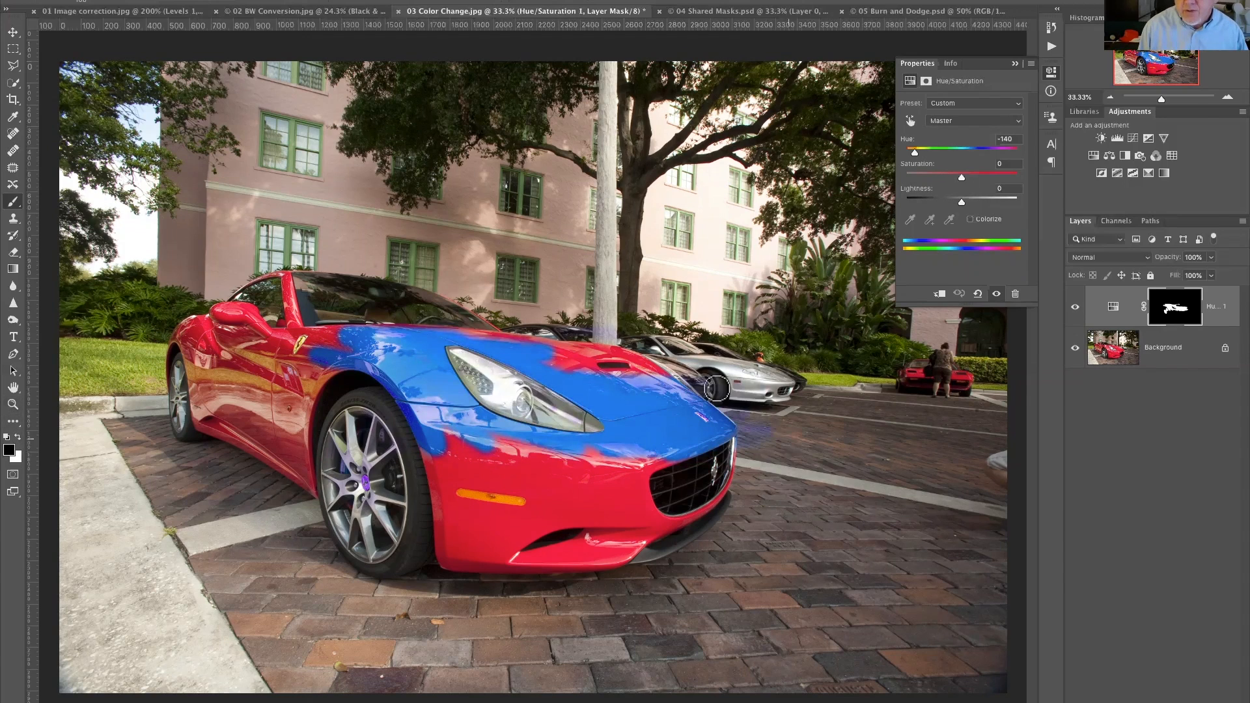
mouse_move(744, 427)
mouse_down()
mouse_move(748, 451)
mouse_move(748, 426)
mouse_up()
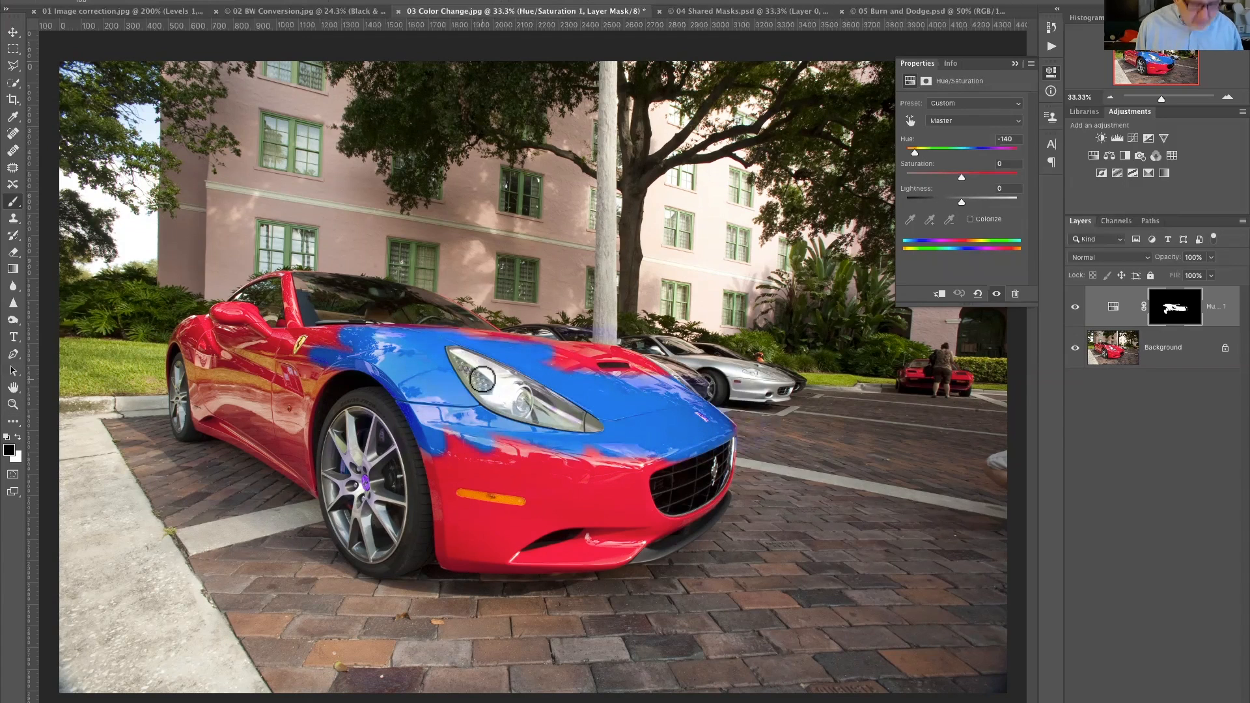
Step: Paint white on the mask over the remaining red areas of the hood and across the front bumper
key(x)
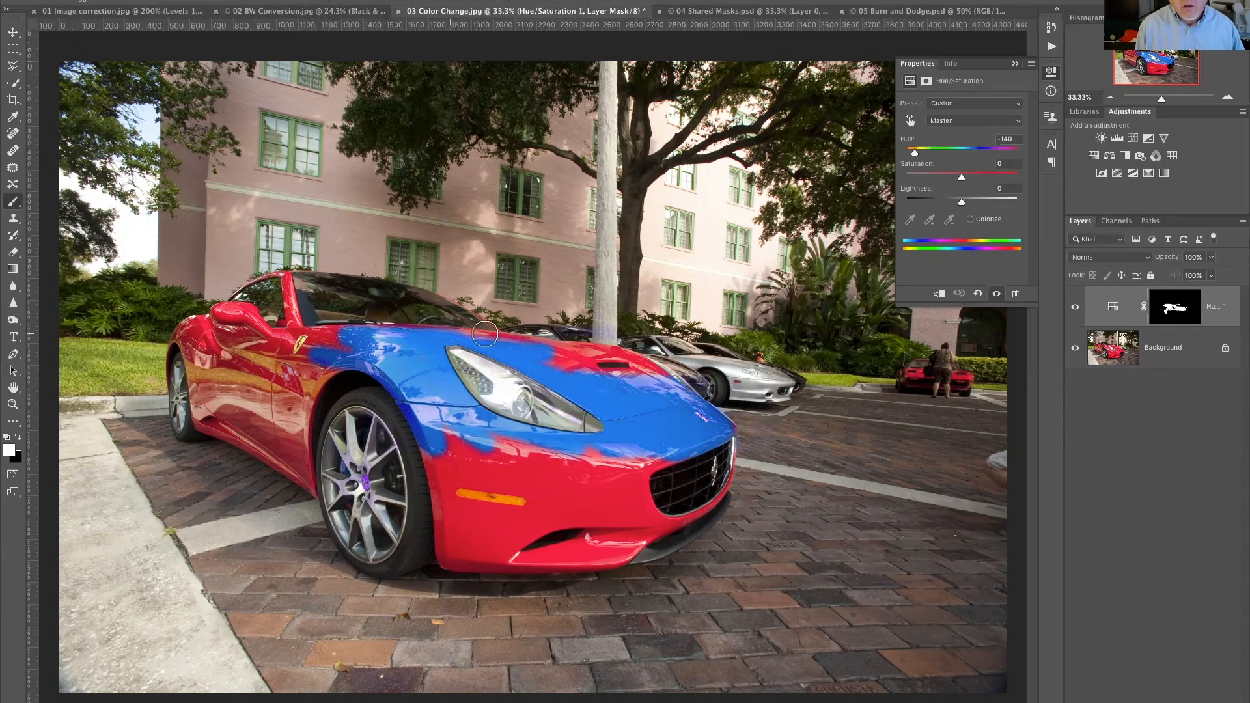
drag(634, 361, 633, 361)
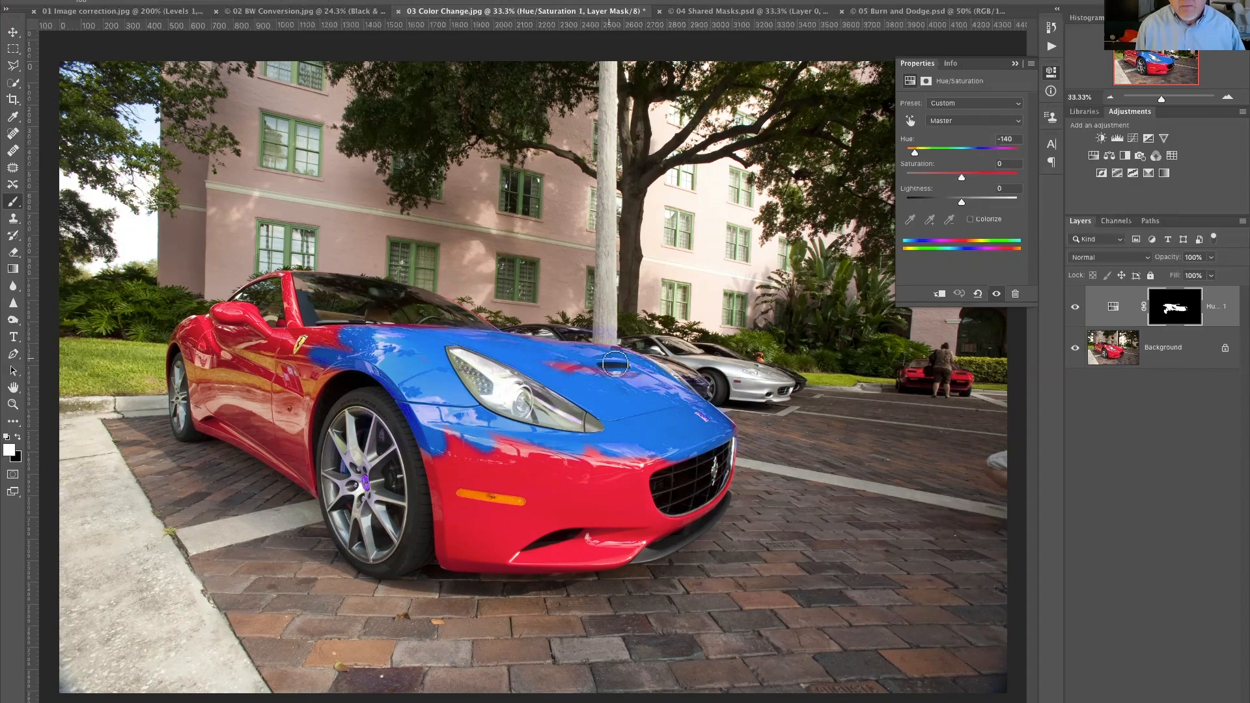
click(584, 371)
mouse_move(456, 440)
mouse_down()
mouse_move(589, 462)
mouse_move(644, 450)
mouse_move(678, 461)
mouse_move(431, 462)
mouse_up()
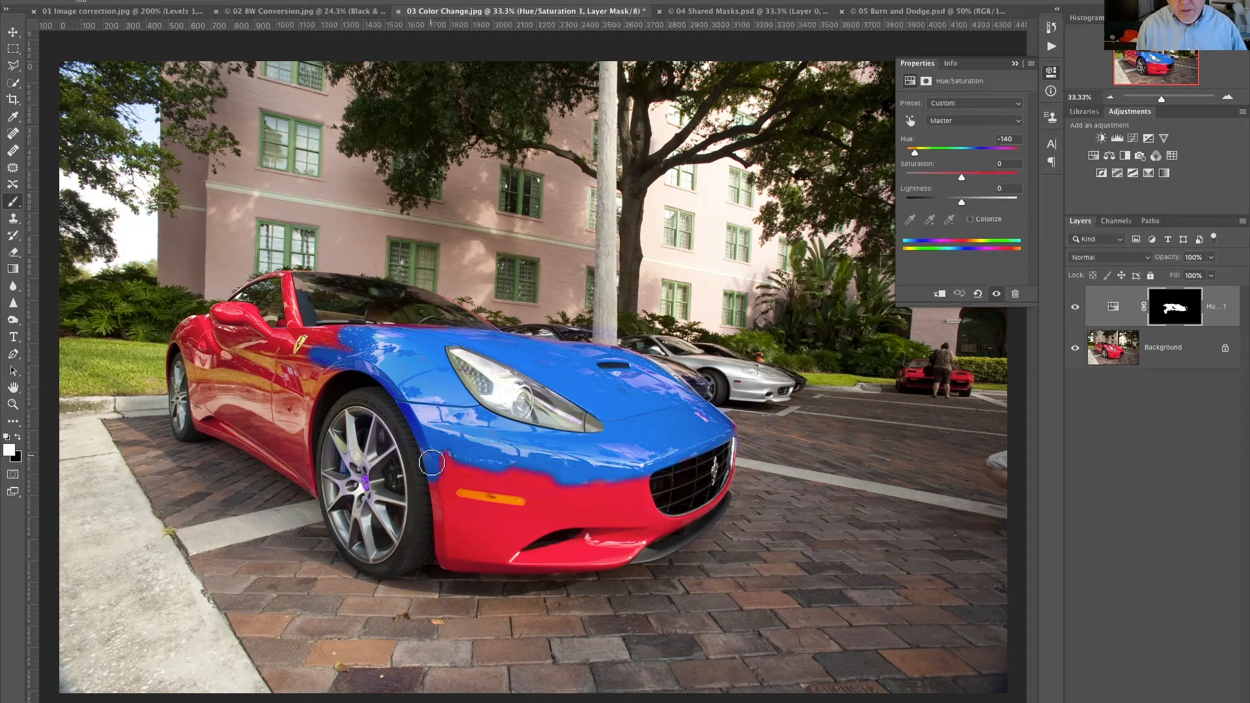
mouse_move(456, 522)
mouse_down()
mouse_move(449, 475)
mouse_move(469, 514)
mouse_move(546, 515)
mouse_move(479, 489)
mouse_move(456, 459)
mouse_move(643, 511)
mouse_up()
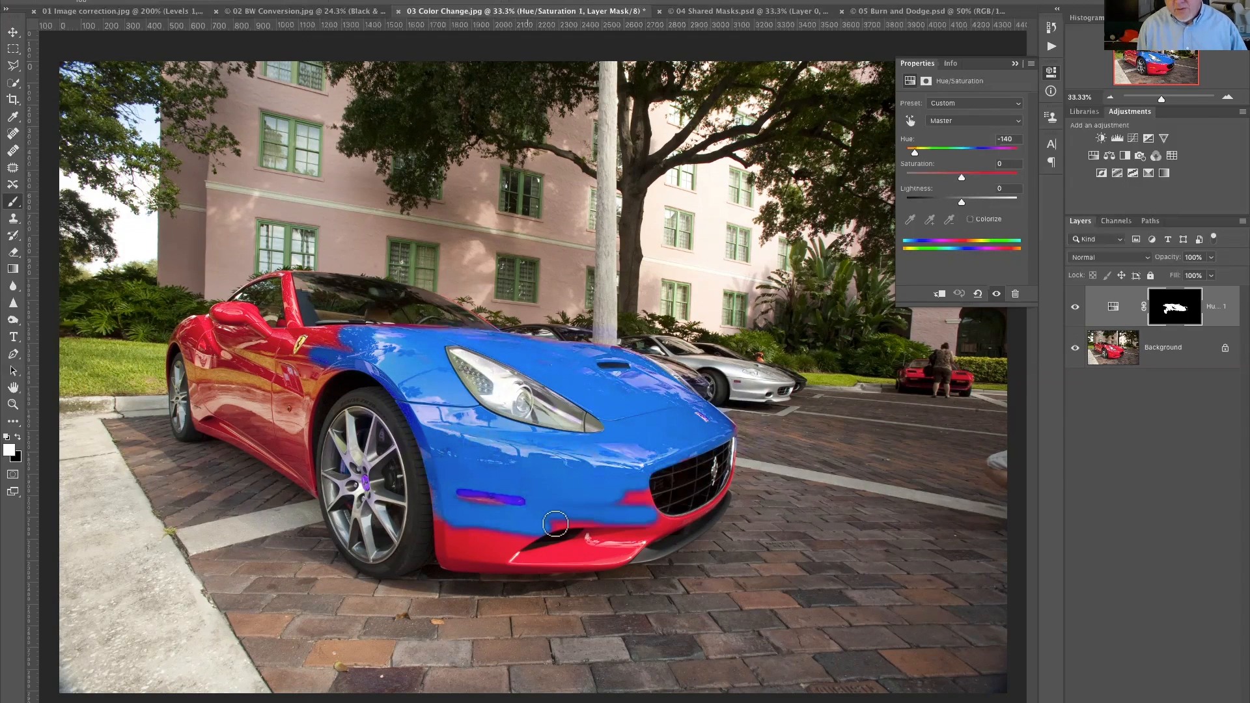
mouse_move(468, 543)
mouse_down()
mouse_move(436, 490)
mouse_move(455, 566)
mouse_move(573, 571)
mouse_move(465, 541)
mouse_up()
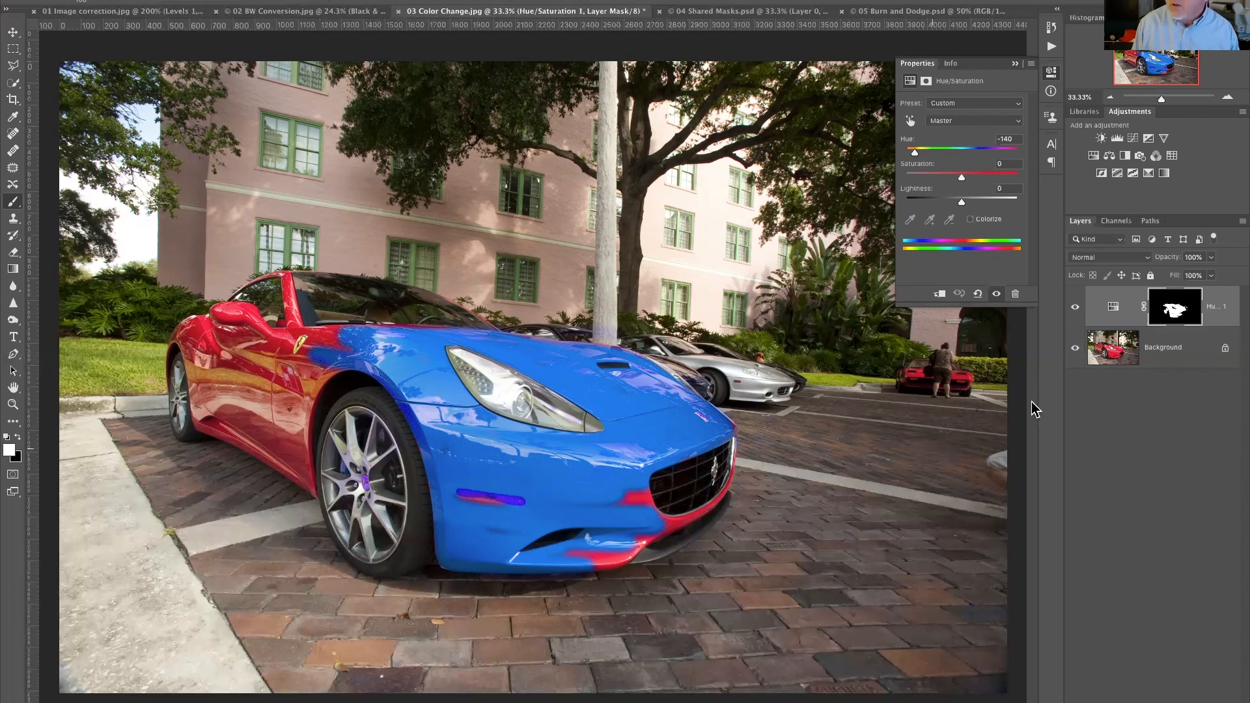
Step: Set the Hue/Saturation layer's Hue to +42, and compare the car with the layer hidden and shown
click(1113, 310)
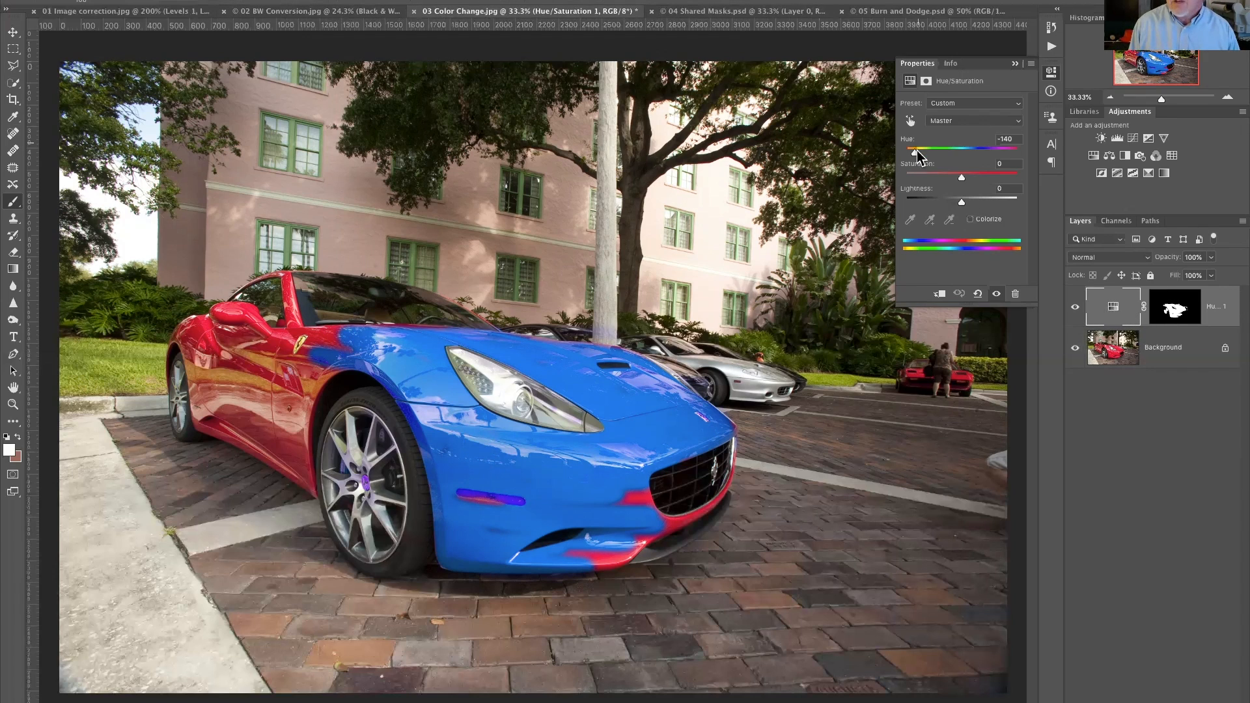
drag(914, 151, 906, 154)
click(980, 150)
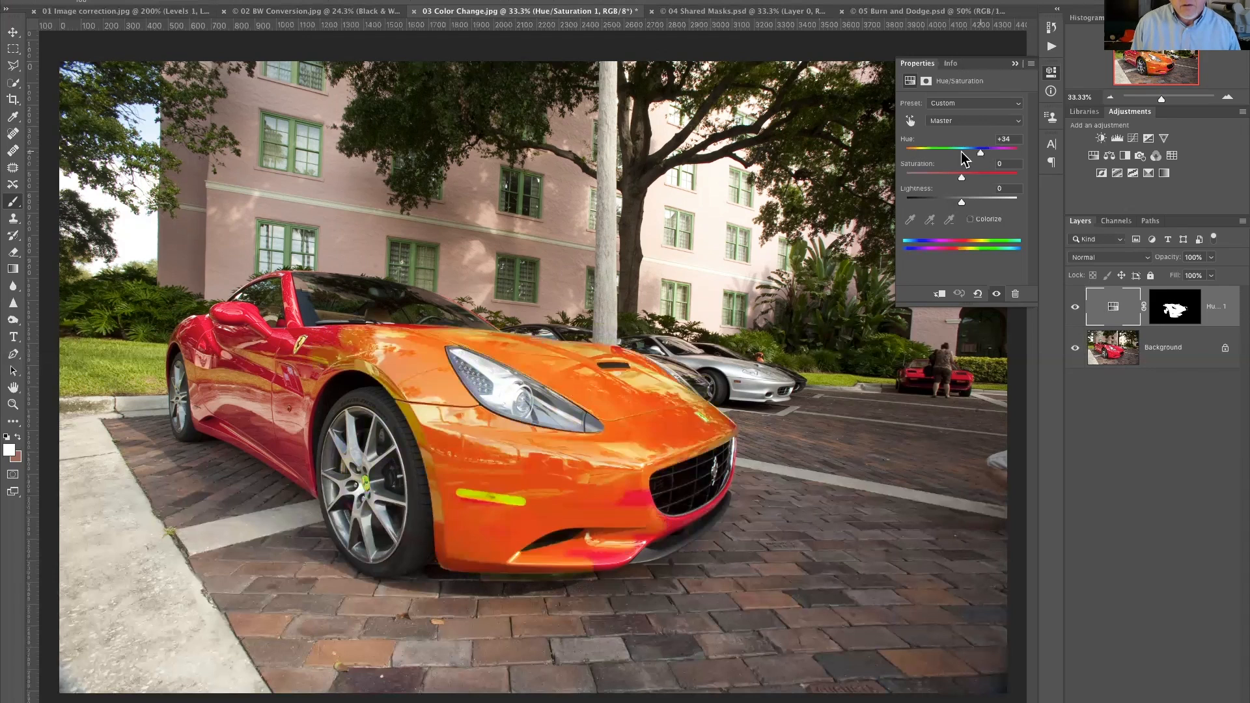
click(962, 151)
click(1002, 151)
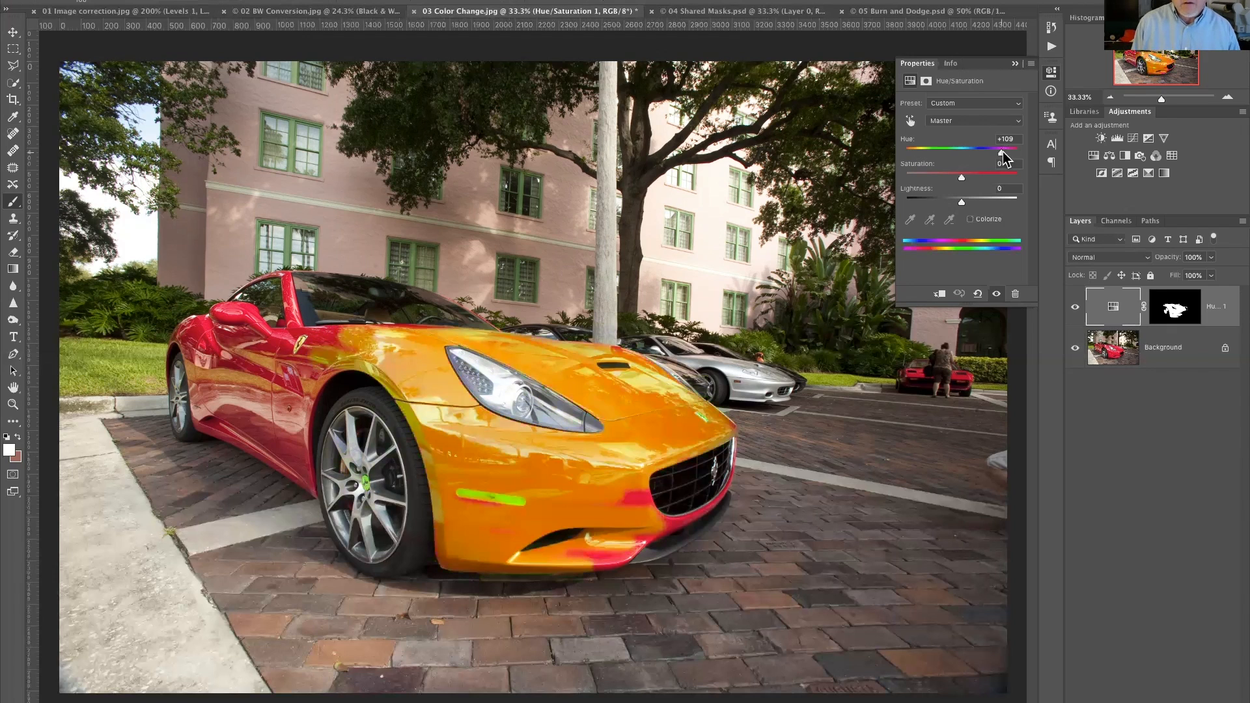
drag(1002, 151, 985, 151)
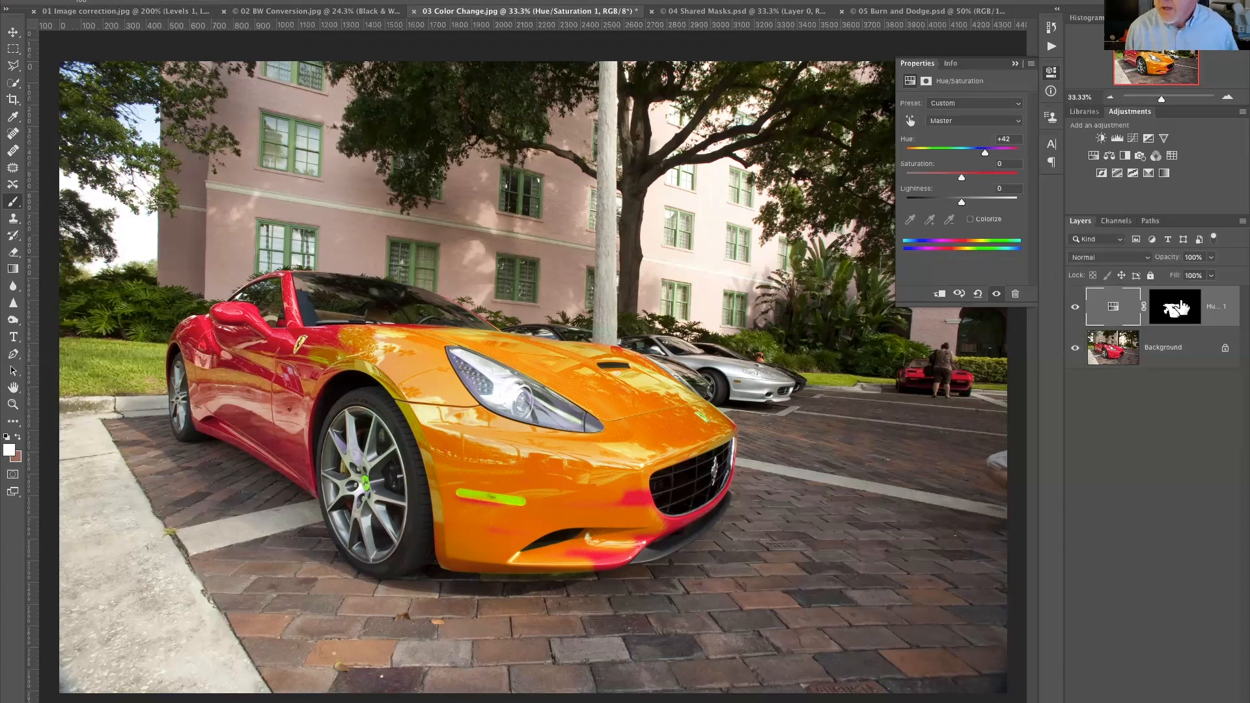
click(1074, 311)
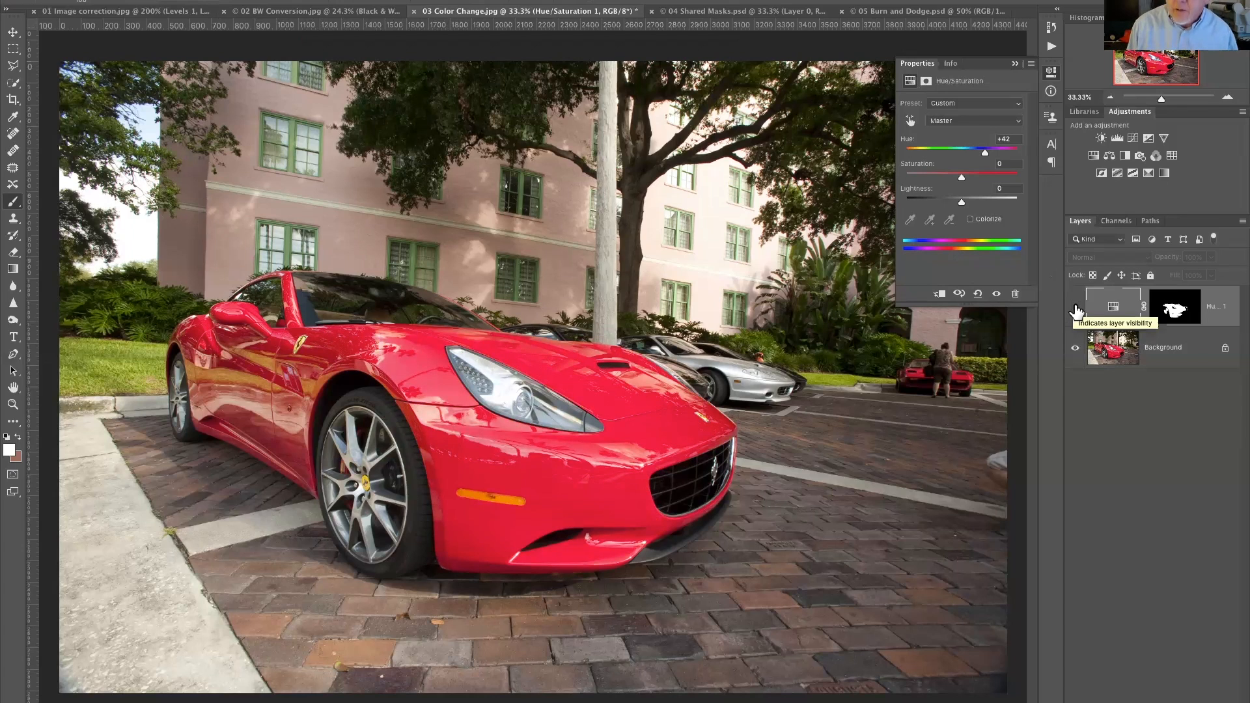
click(1075, 312)
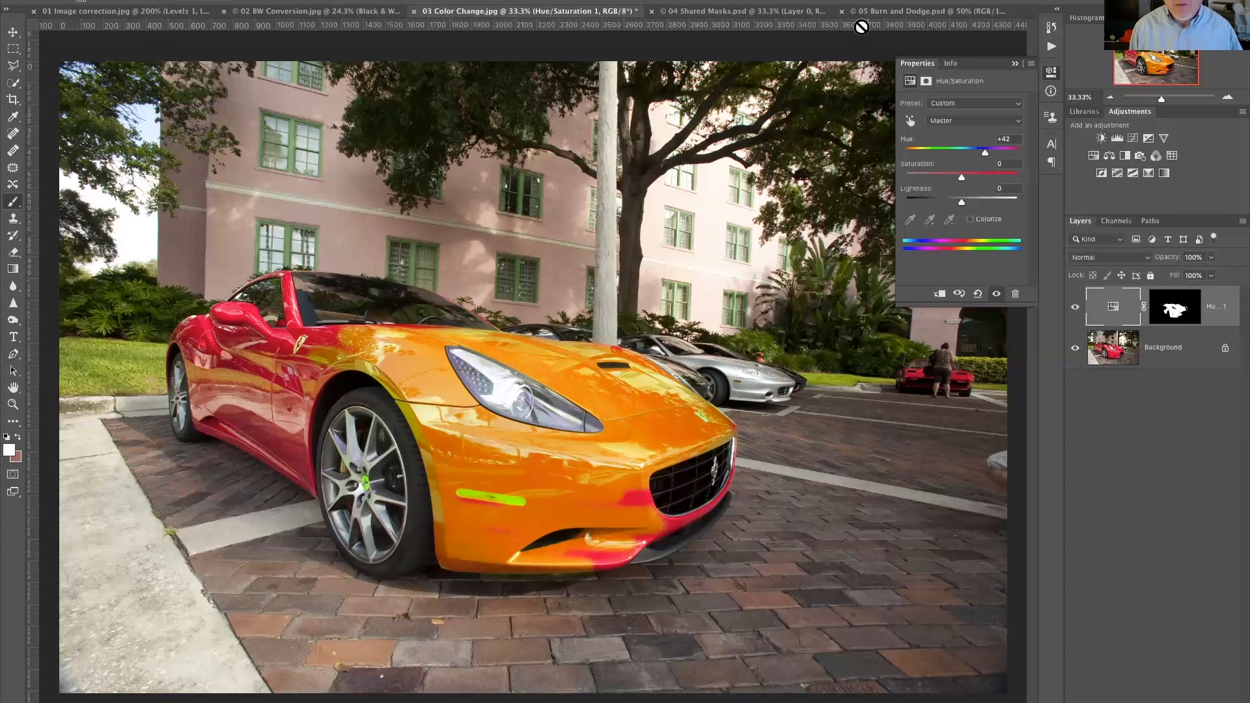
Step: In 04 Shared Masks.psd, load the saved sky channel as a new selection
click(729, 13)
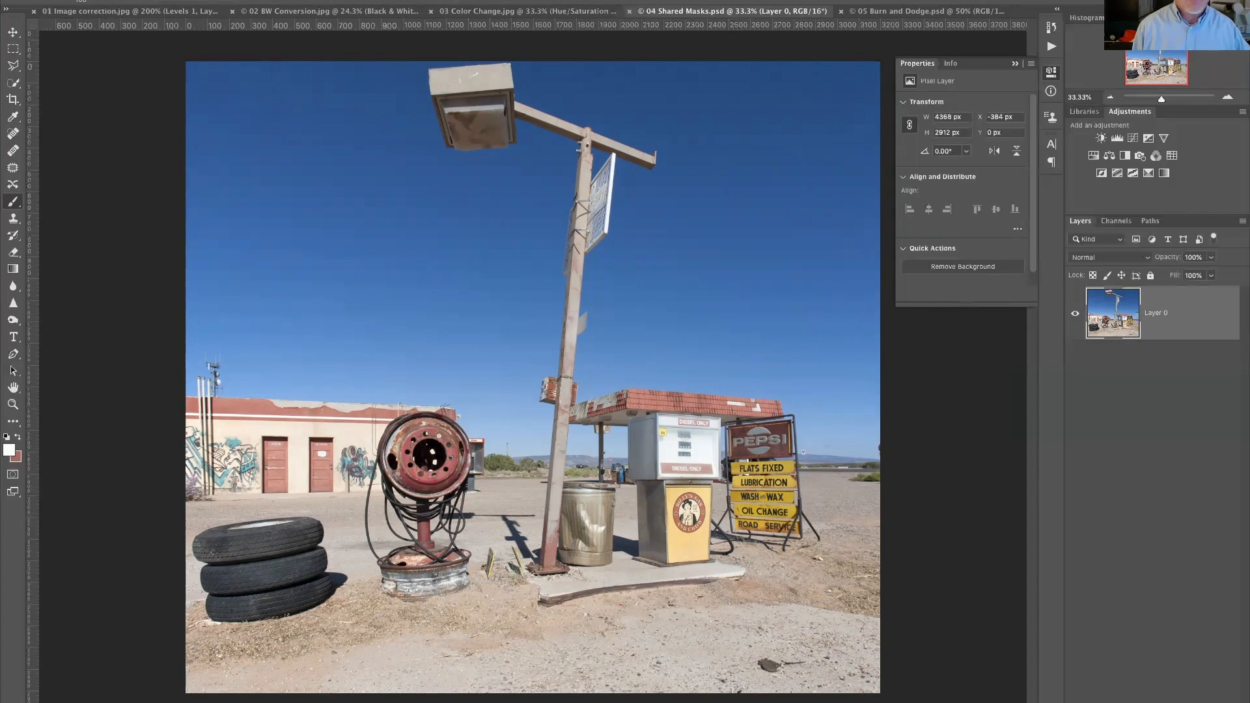
click(281, 1)
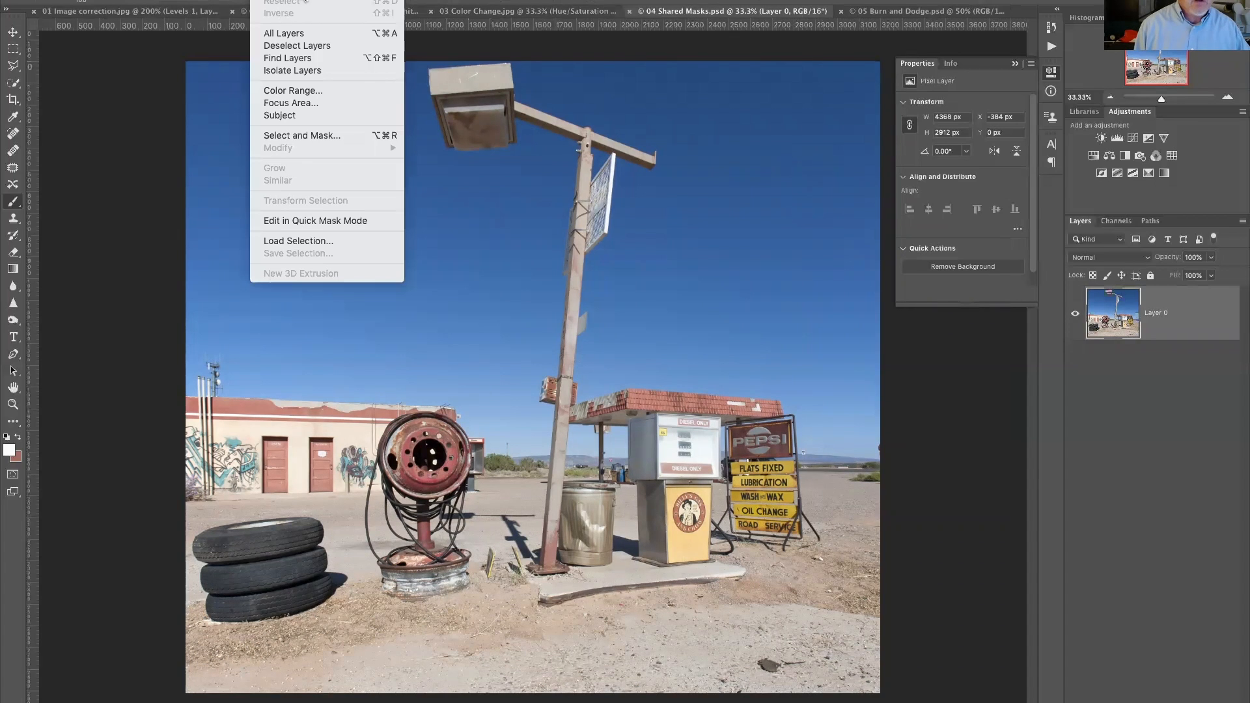
click(296, 242)
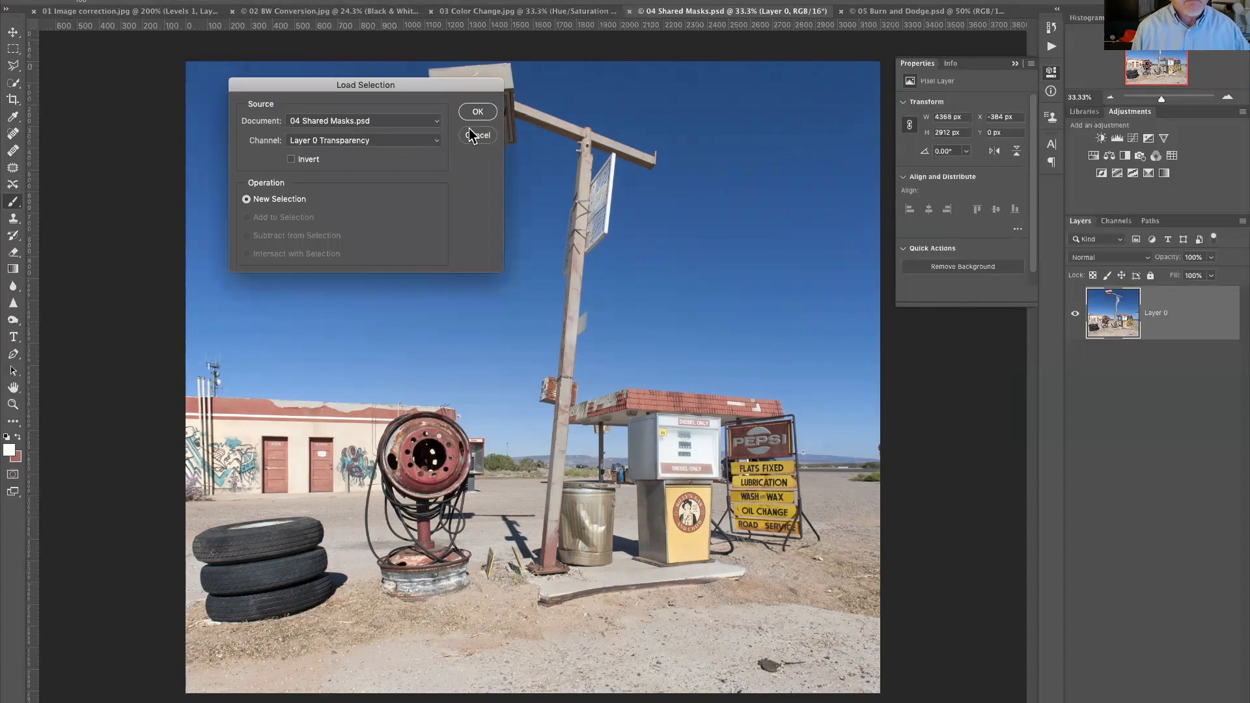
click(435, 140)
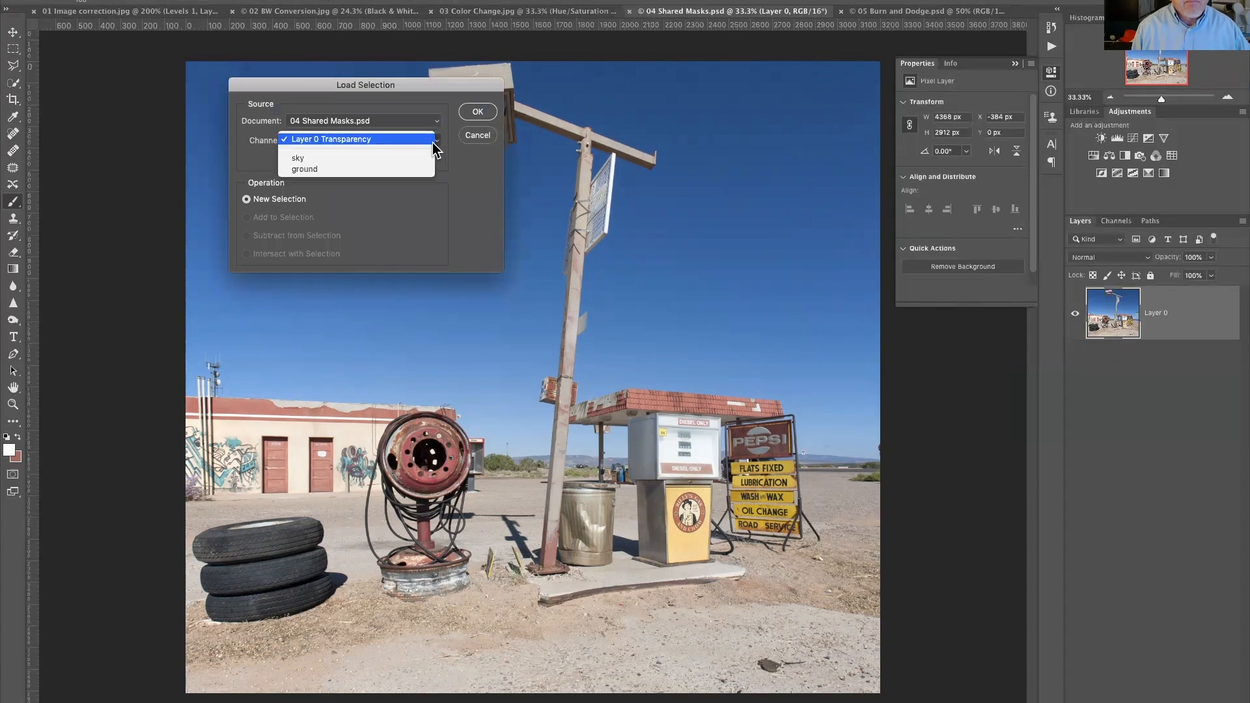
click(399, 158)
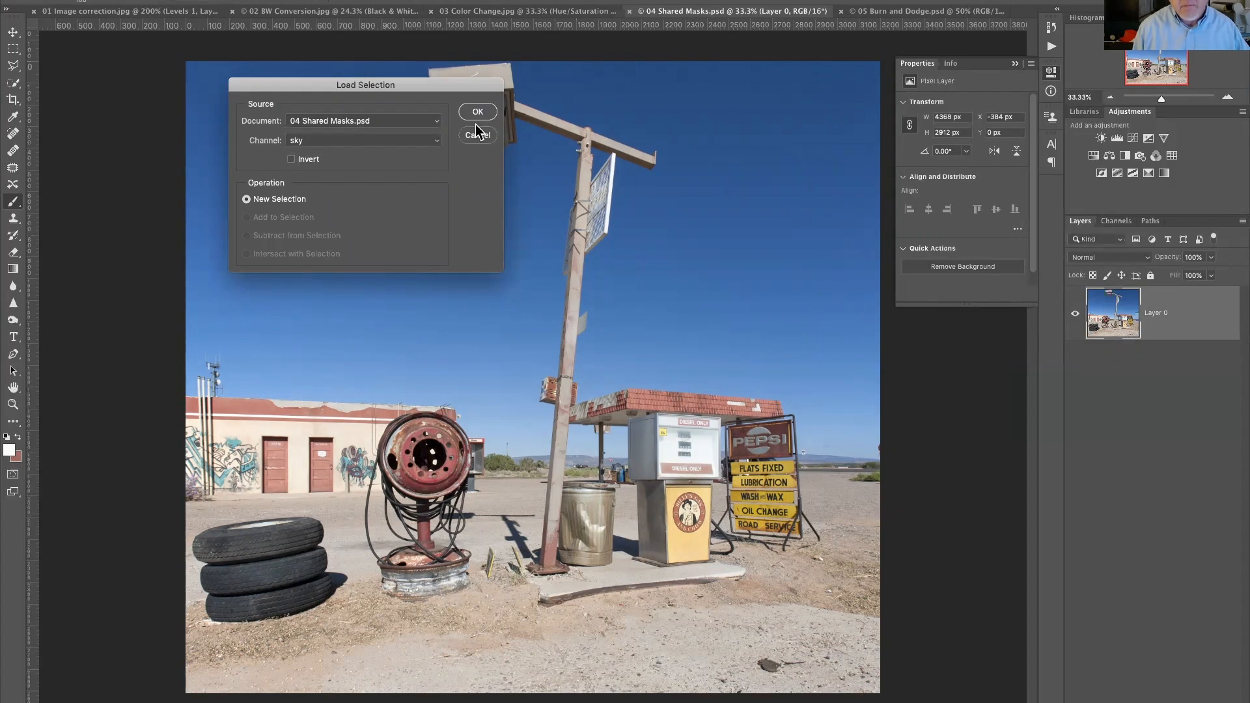
click(476, 112)
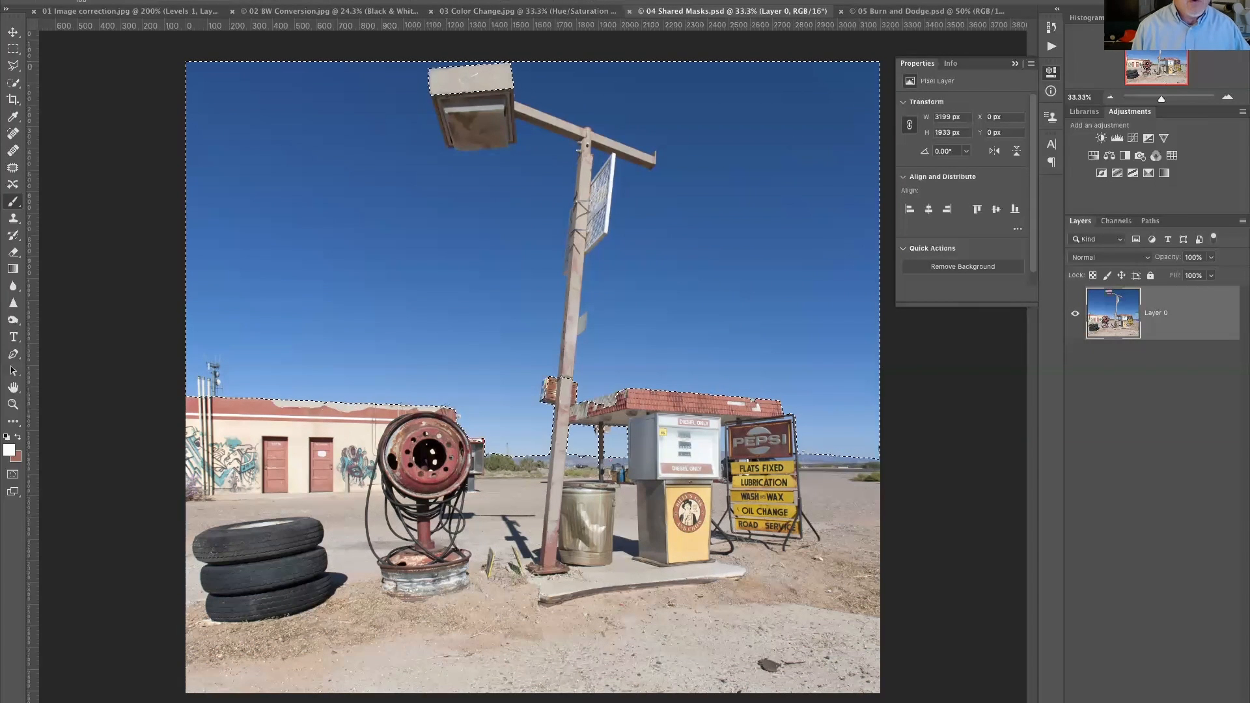
Step: Load the saved ground channel and add it to the current sky selection
click(267, 1)
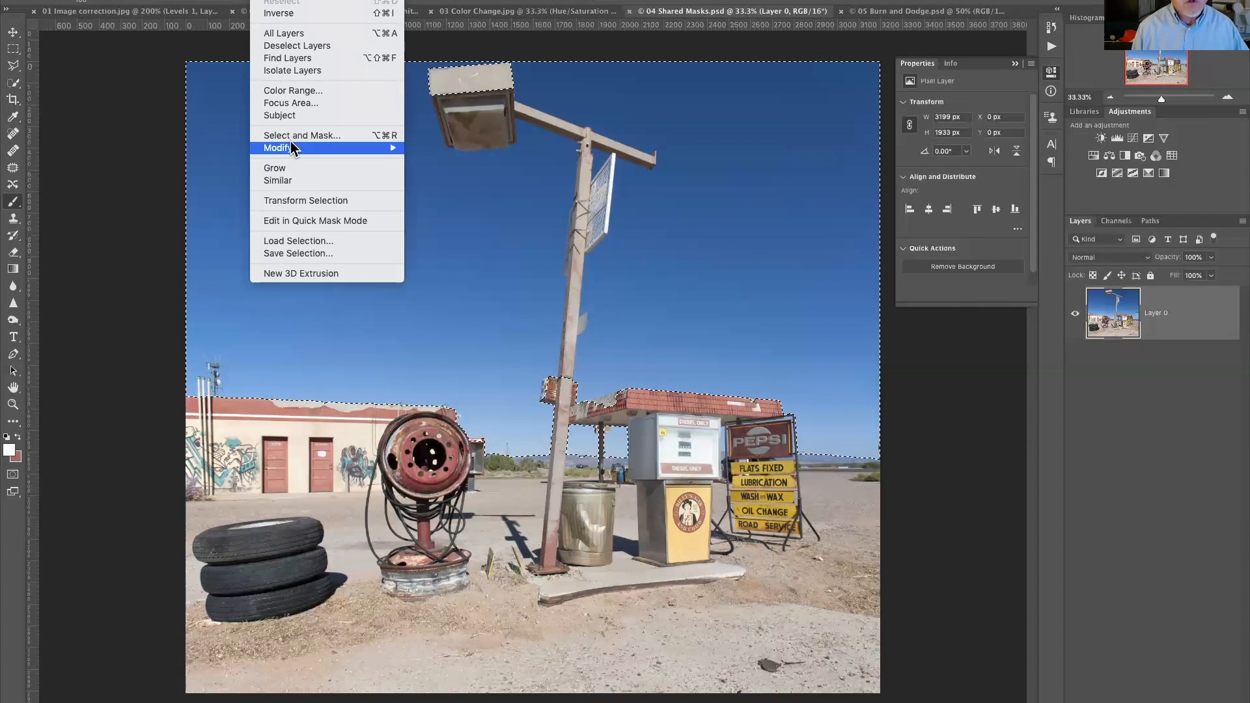
click(314, 242)
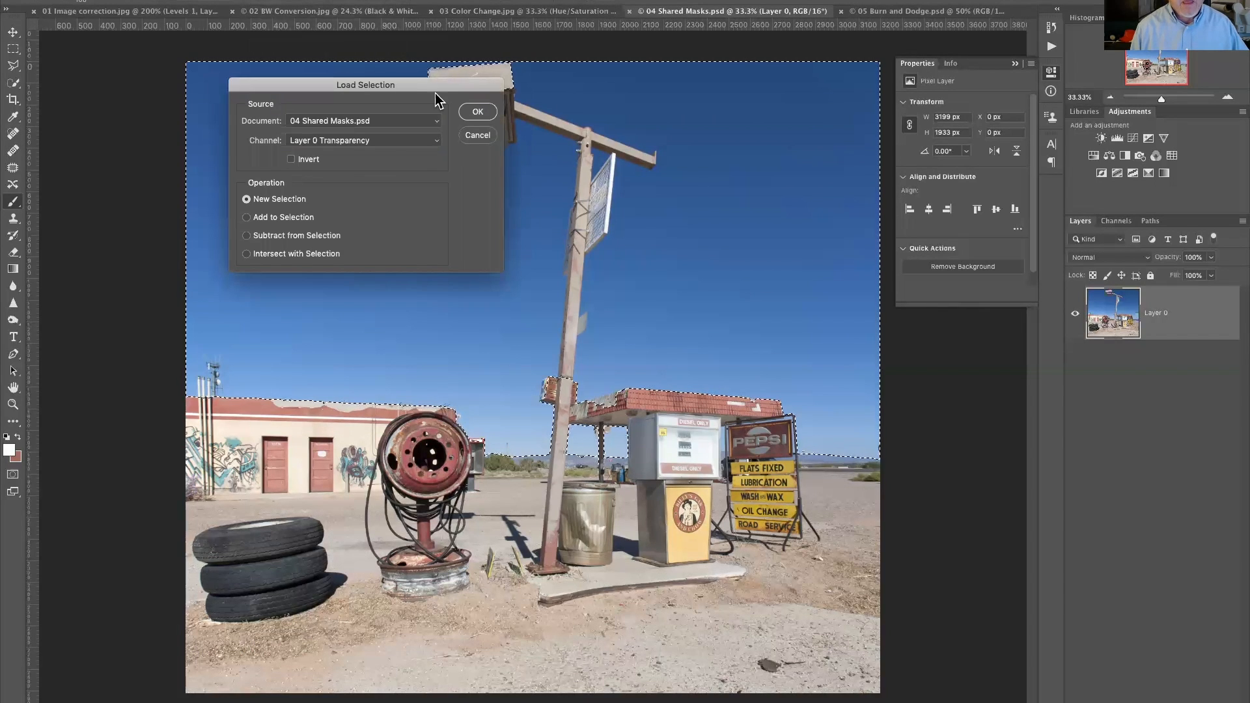
drag(436, 84, 485, 41)
click(295, 174)
click(438, 99)
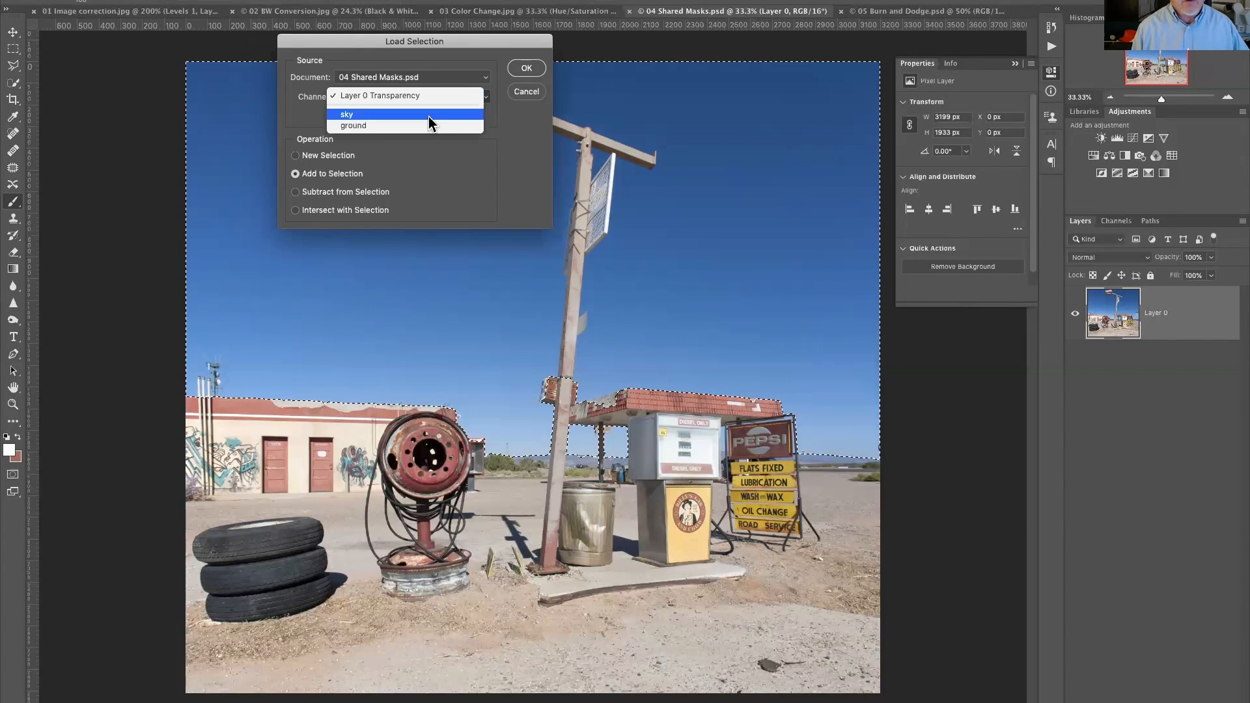
click(427, 123)
click(524, 69)
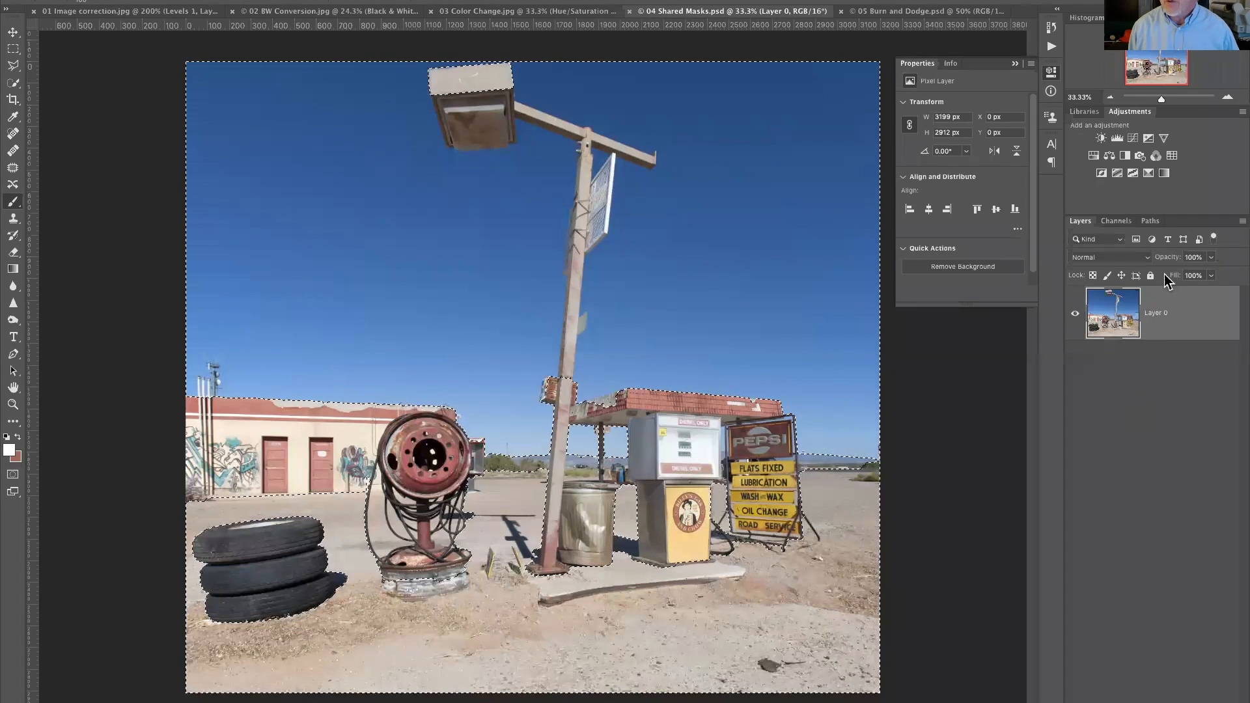
Step: Add a Vibrance layer masked by the selection with Saturation -65, and an unmasked second Vibrance layer with Saturation +76
click(1164, 139)
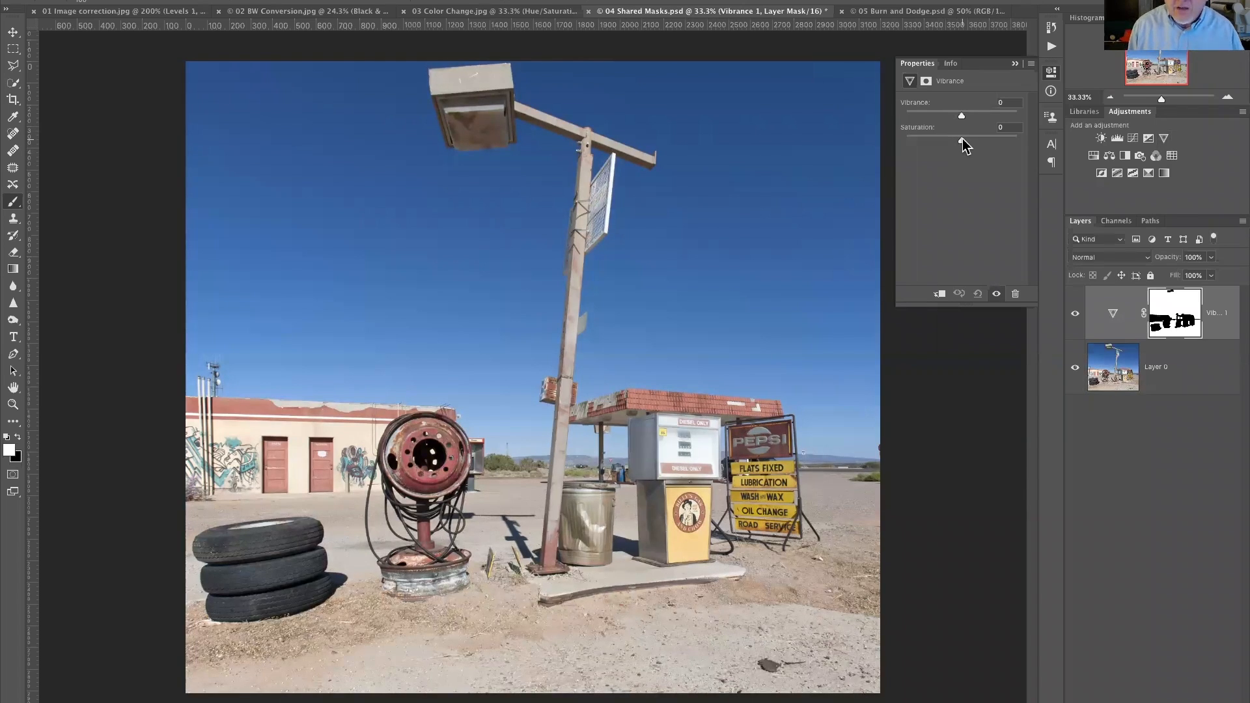
mouse_move(962, 139)
mouse_down()
mouse_move(902, 142)
mouse_move(924, 139)
mouse_up()
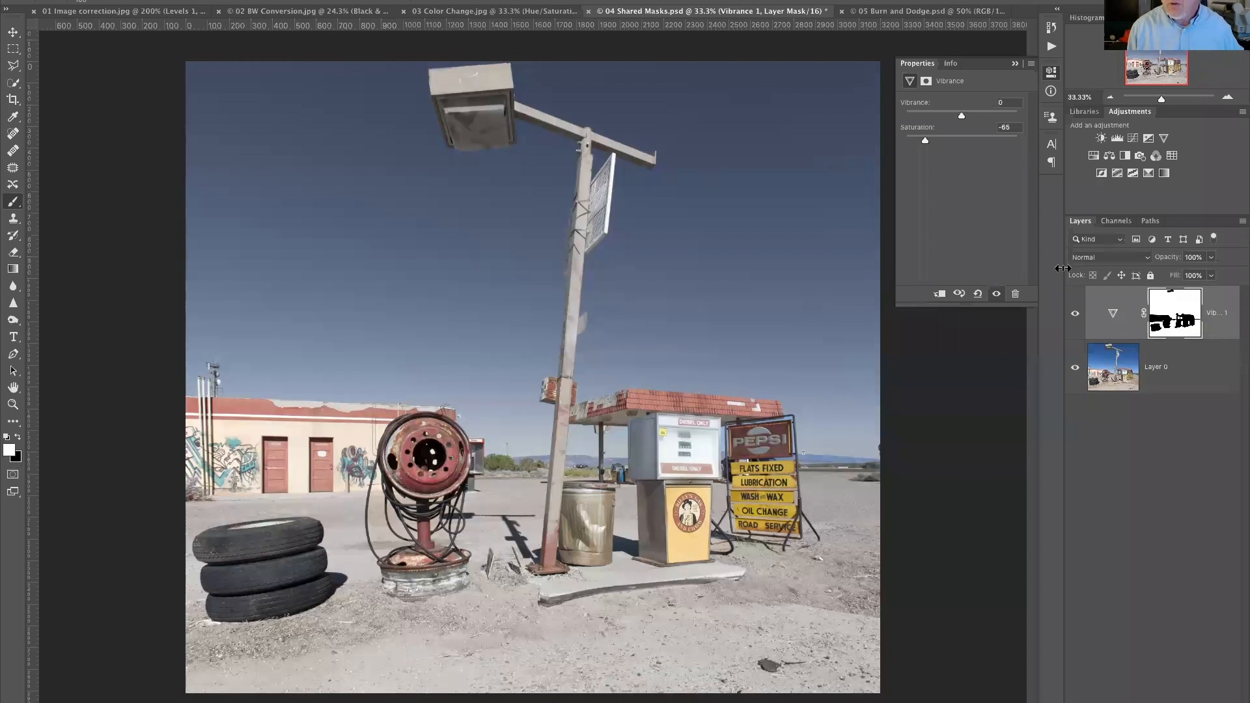
click(1164, 138)
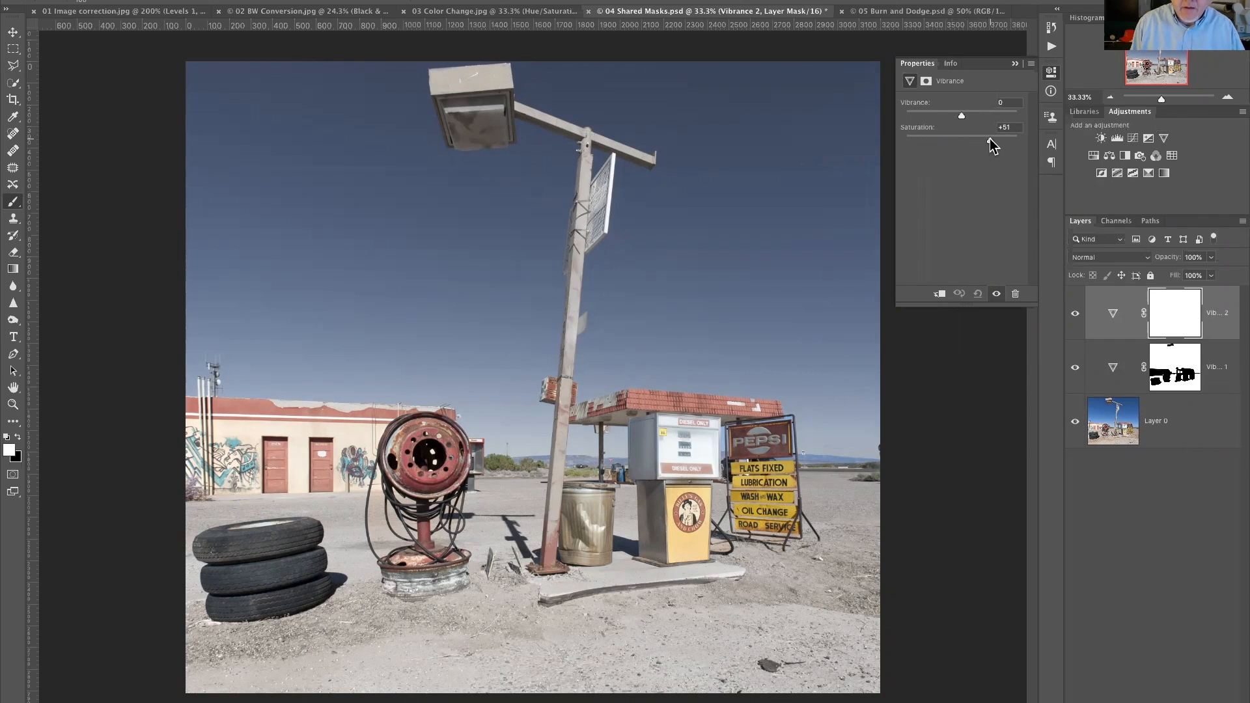
drag(990, 144, 997, 144)
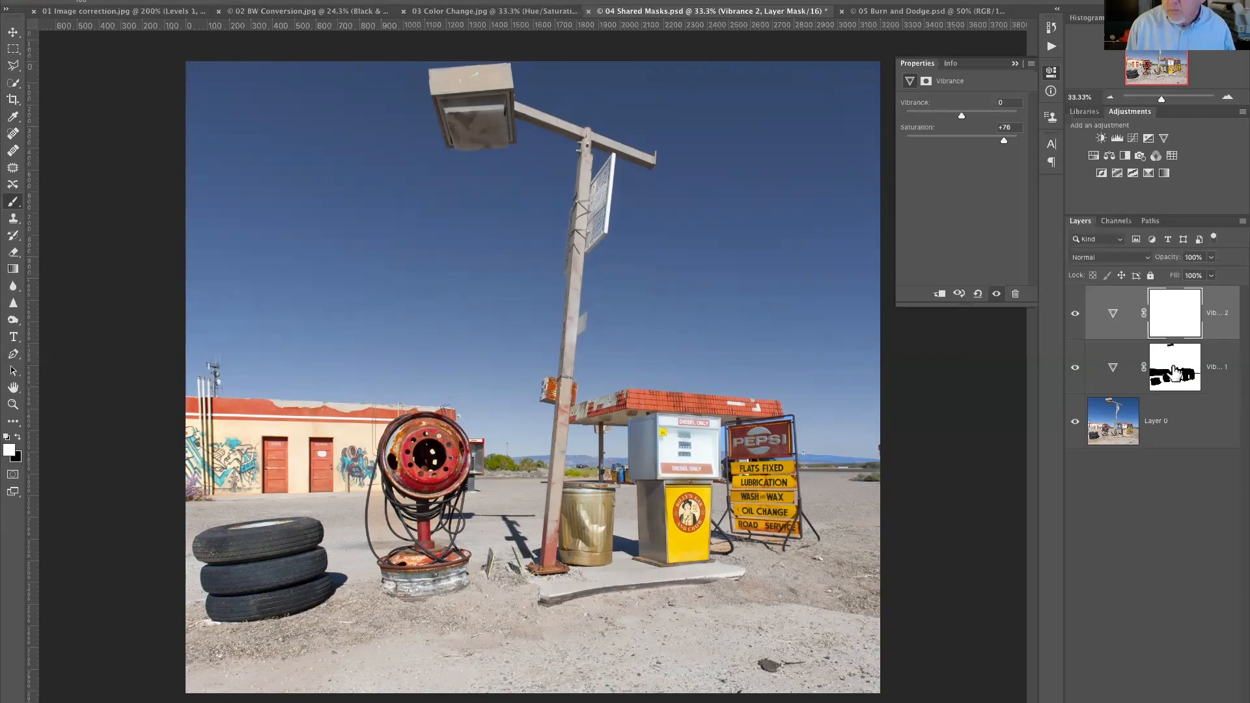
Step: Copy the first Vibrance layer's mask onto the second Vibrance layer, replacing its existing mask
drag(1174, 372, 1175, 324)
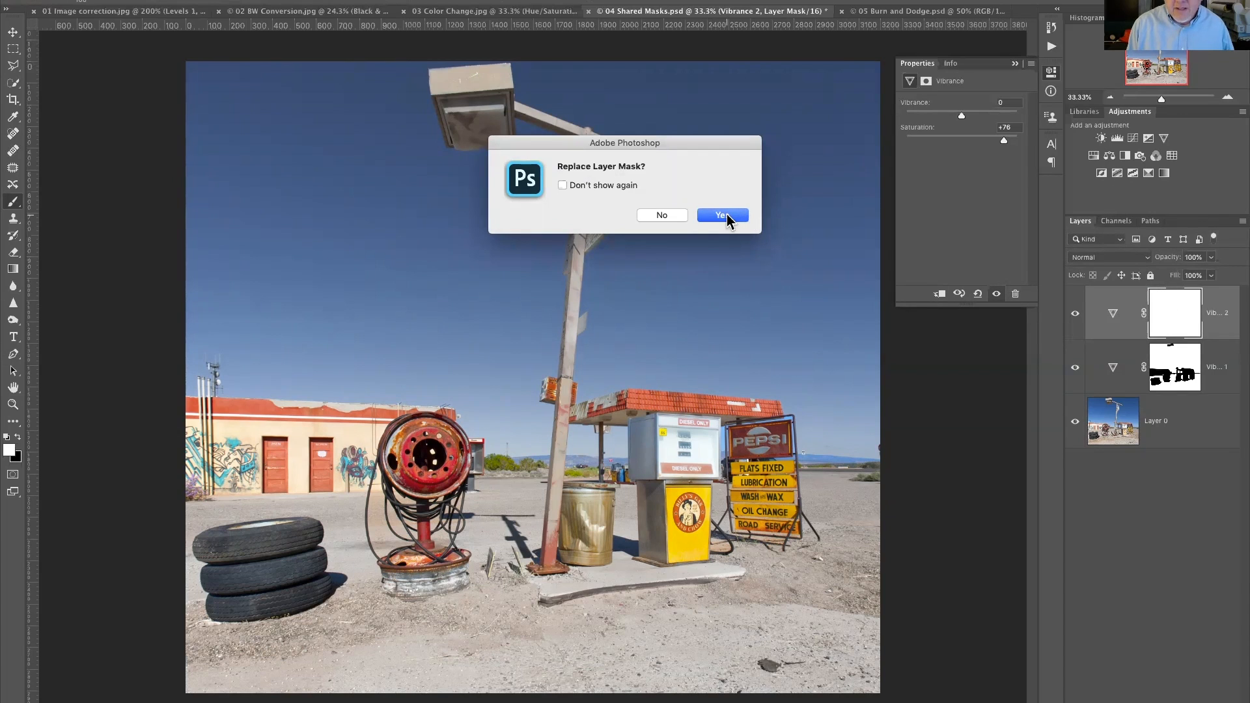
click(726, 214)
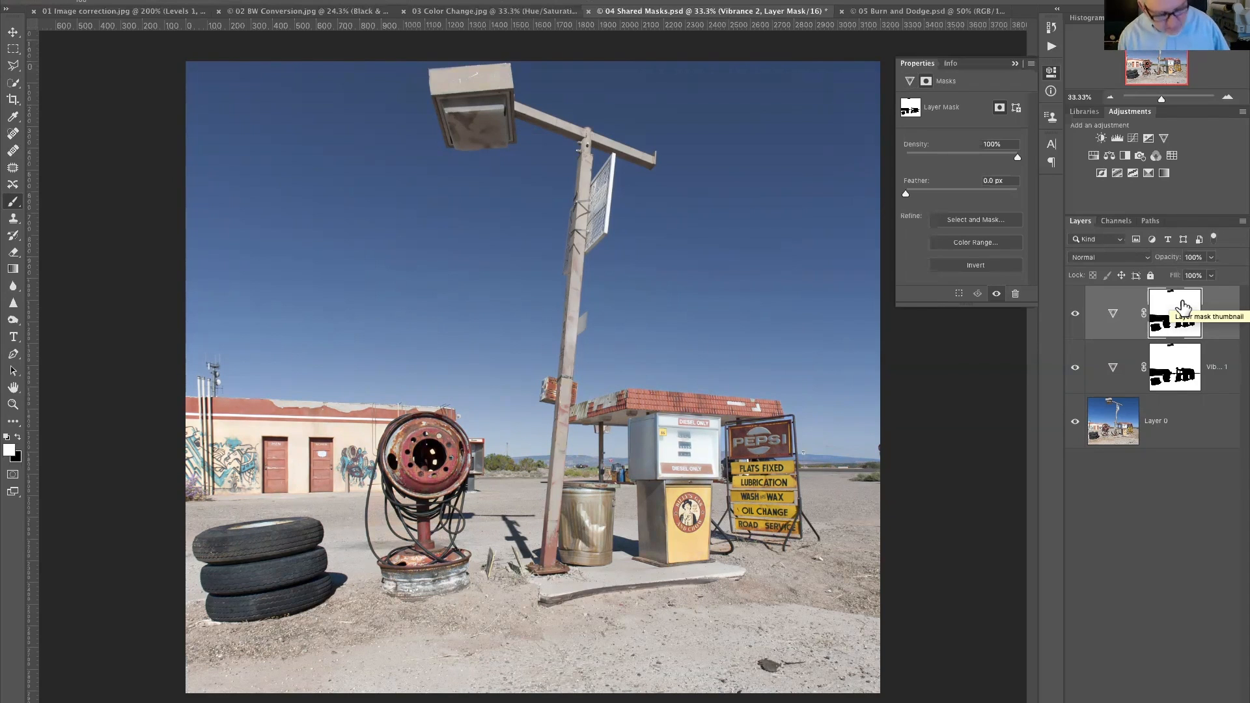
drag(1182, 307, 1183, 306)
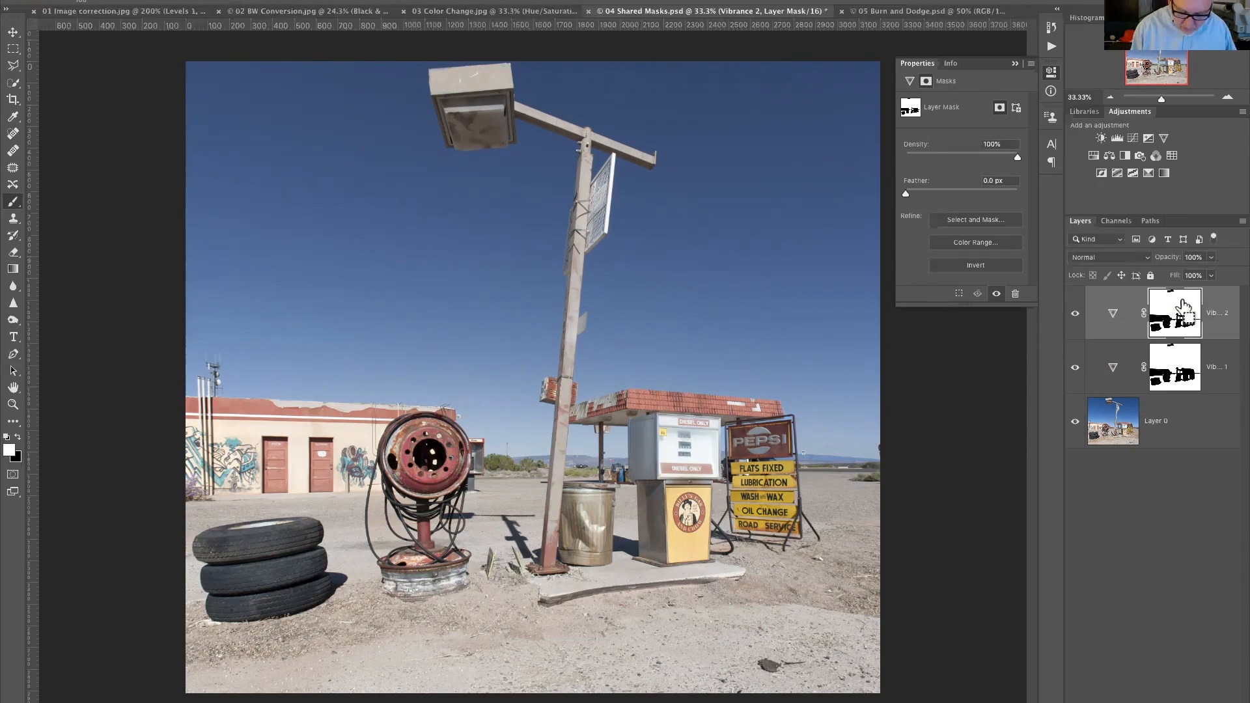
Step: Invert the second Vibrance layer's mask, then compare the photo with each Vibrance layer hidden and shown
key(ctrl+i)
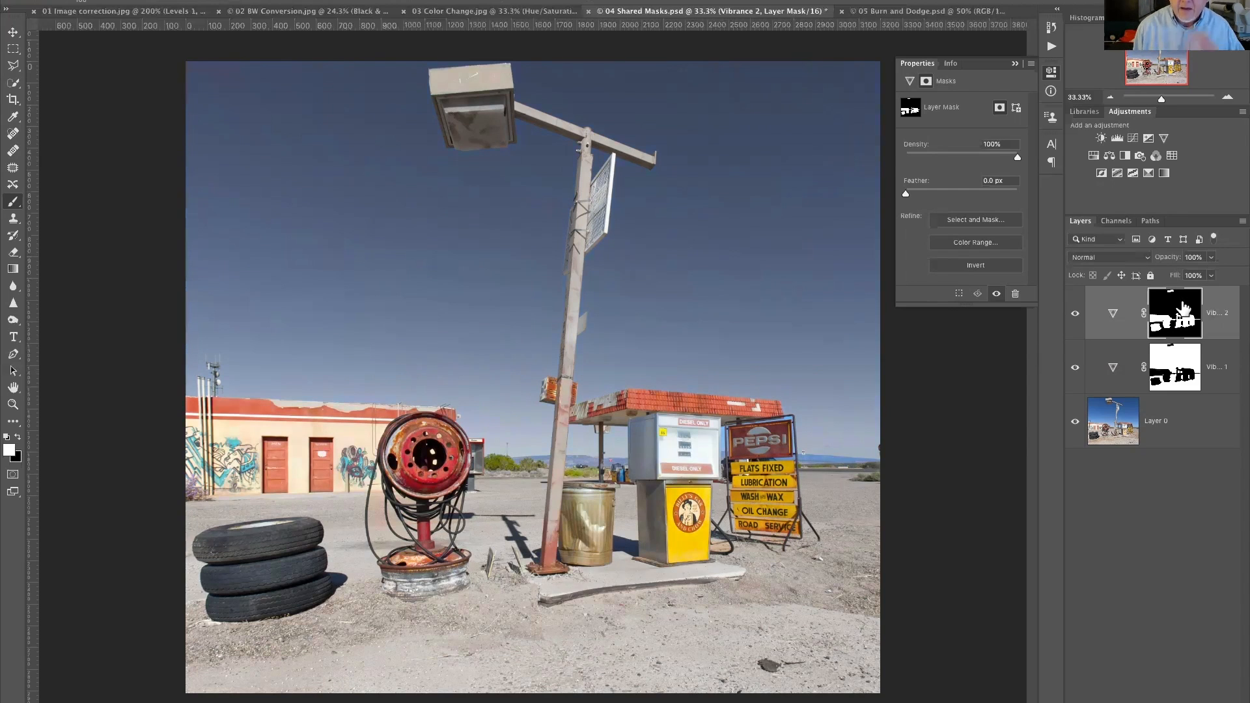
click(1076, 370)
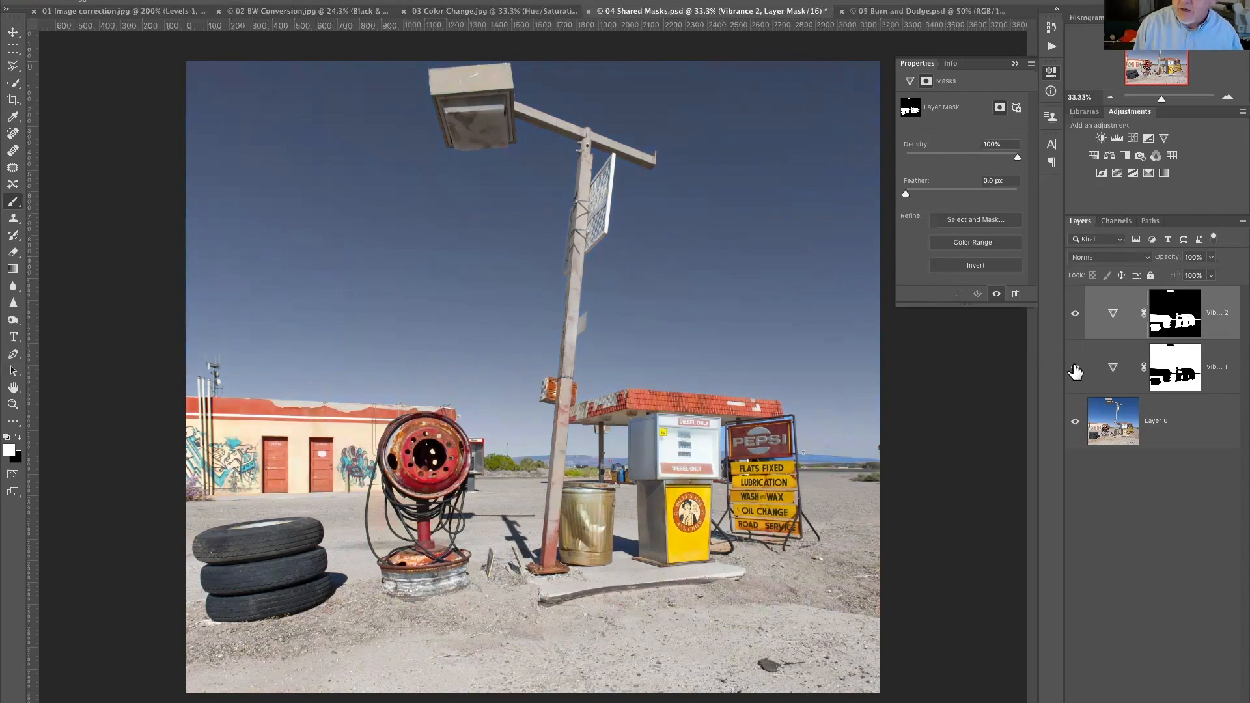
click(1076, 370)
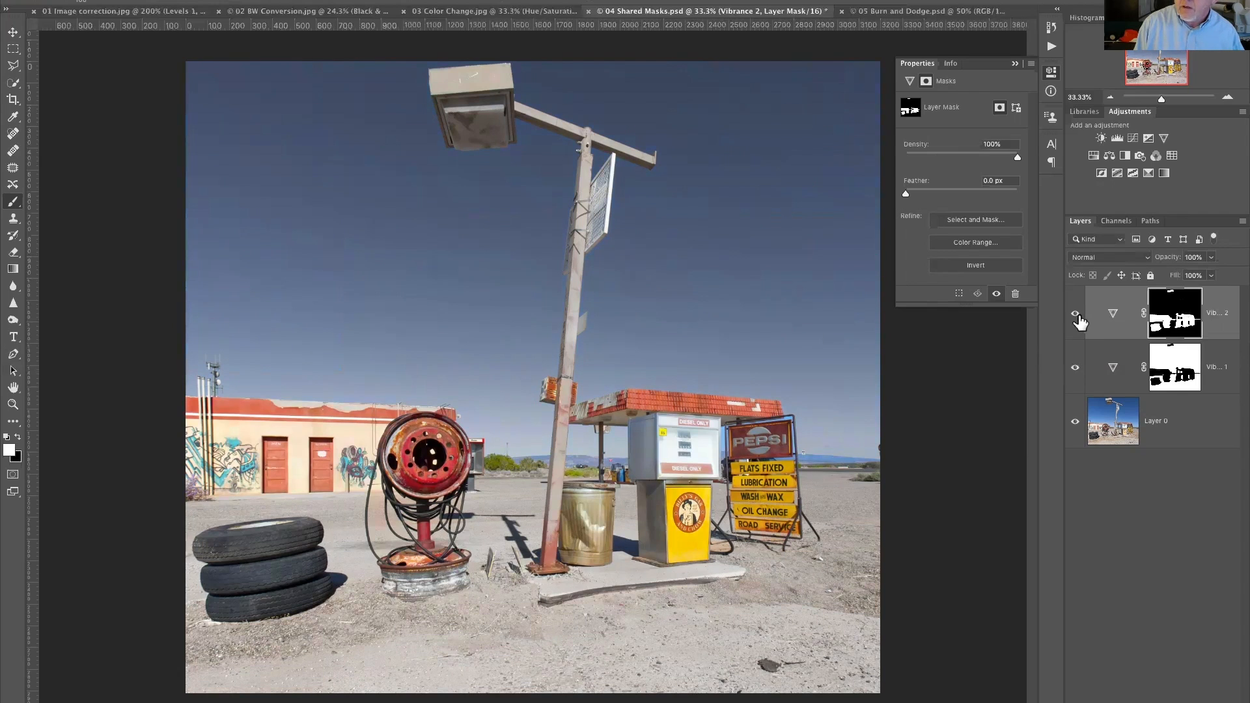
drag(1076, 370, 1071, 317)
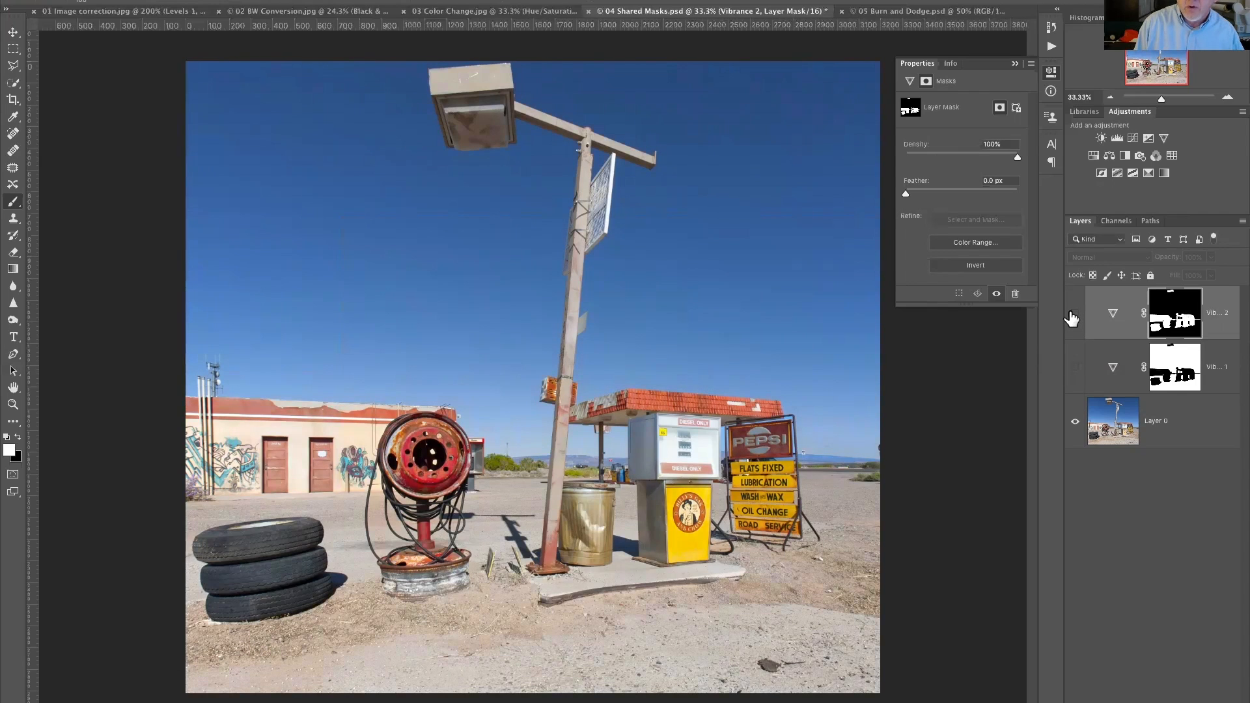
click(1074, 318)
click(1075, 318)
click(1075, 318)
click(1074, 316)
click(1074, 317)
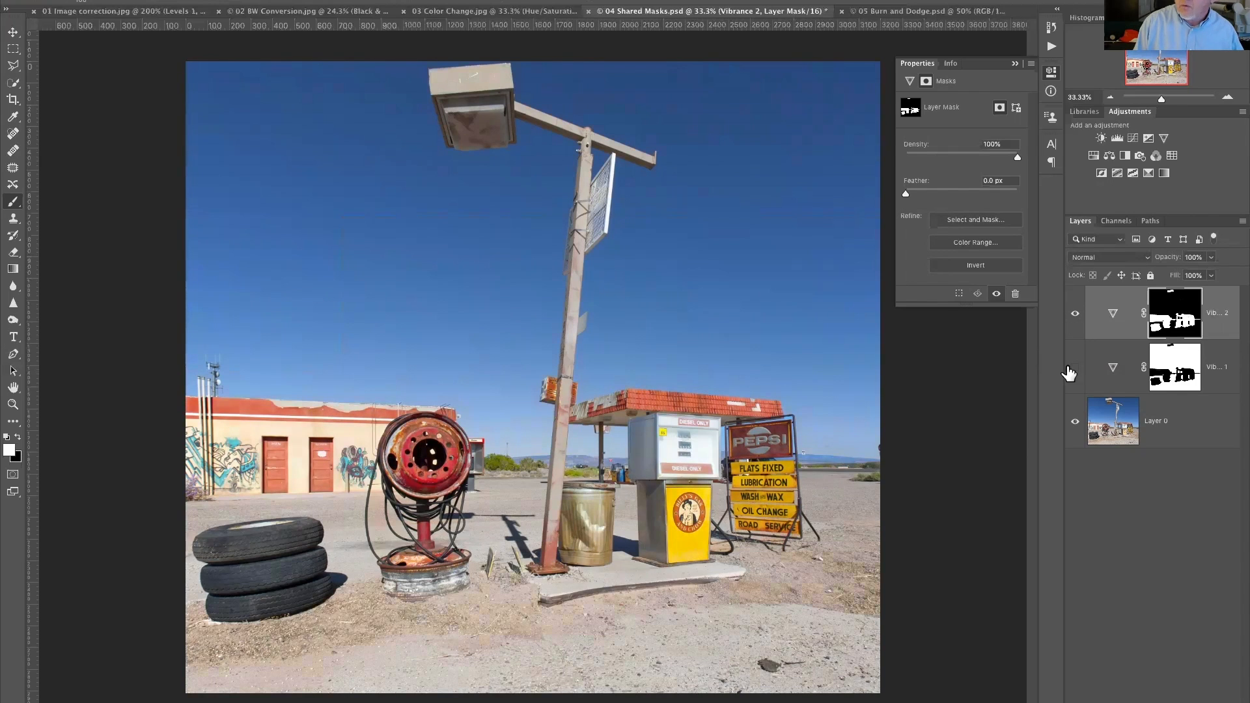
click(1075, 370)
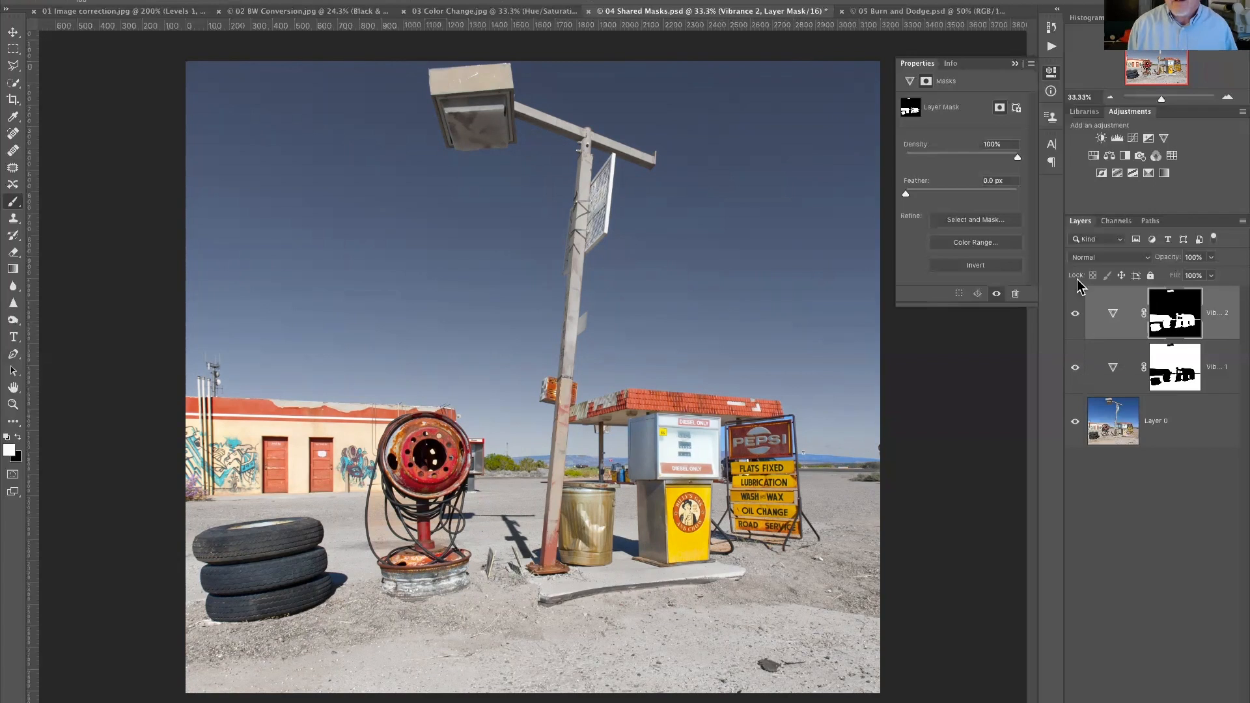
Step: Switch to the open document 05 Burn and Dodge.psd
click(892, 14)
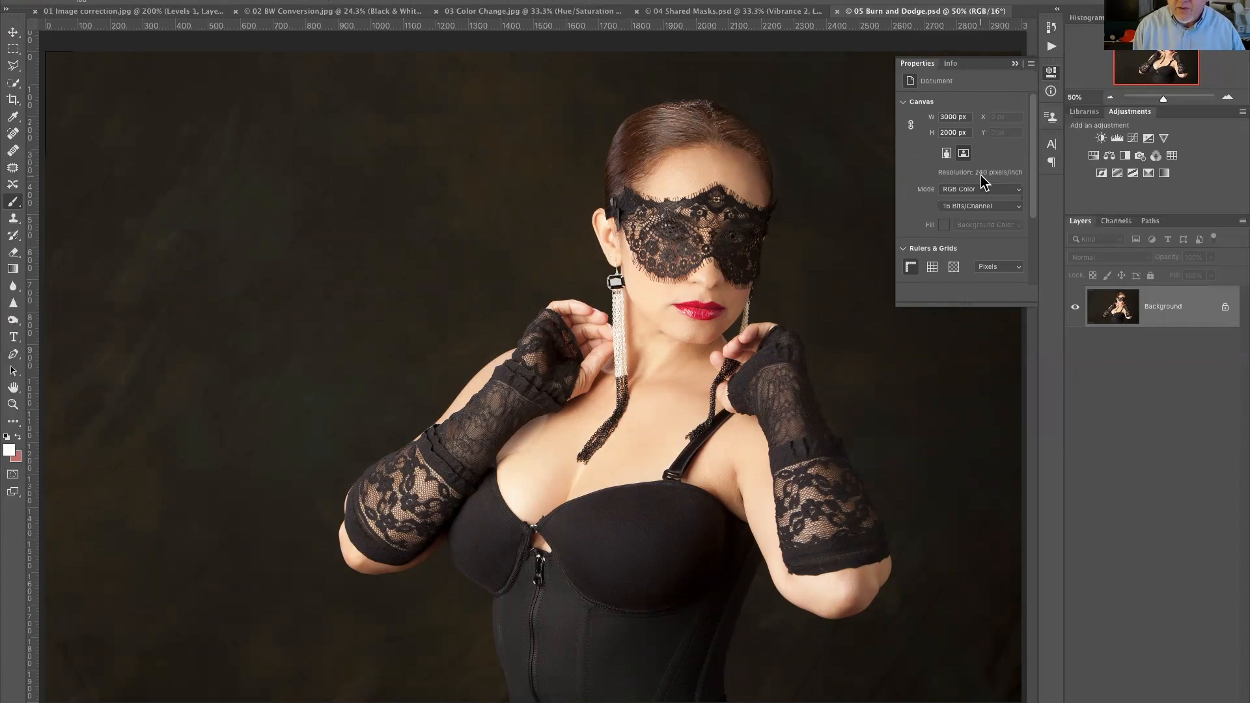
Step: Add a Curves layer brightened at input 82, output 147, and fill its mask with black
click(1133, 139)
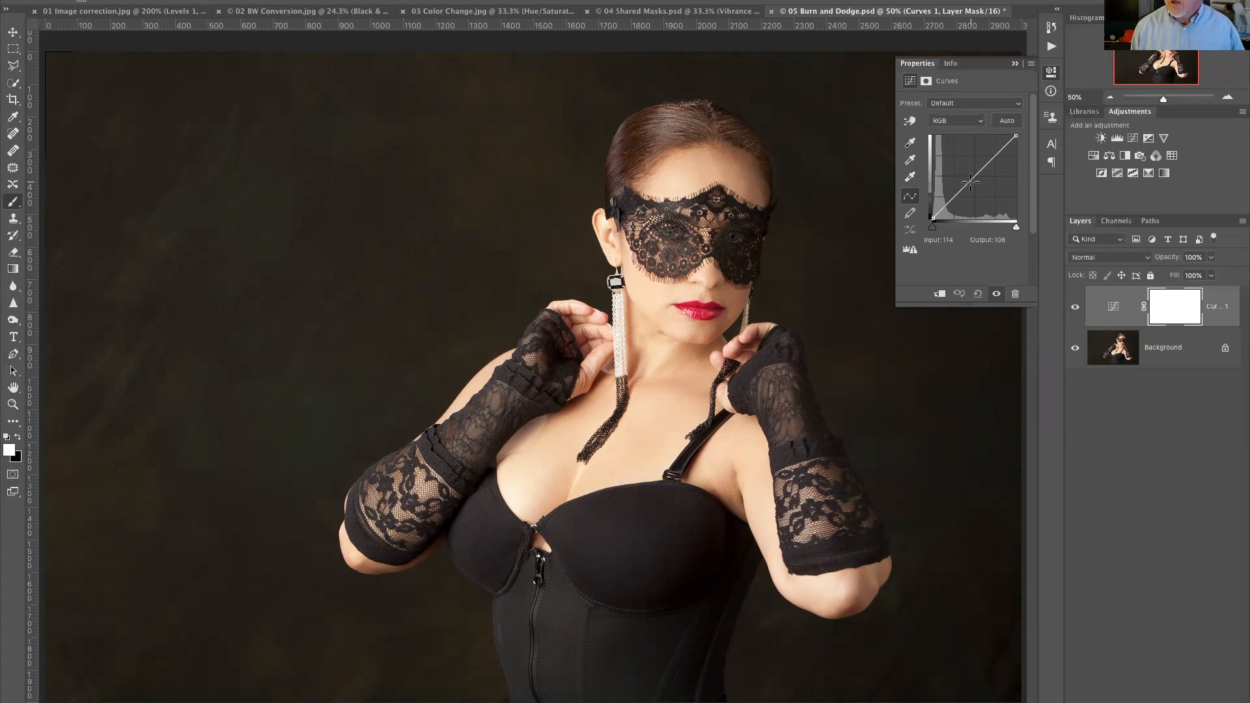
drag(971, 179, 960, 169)
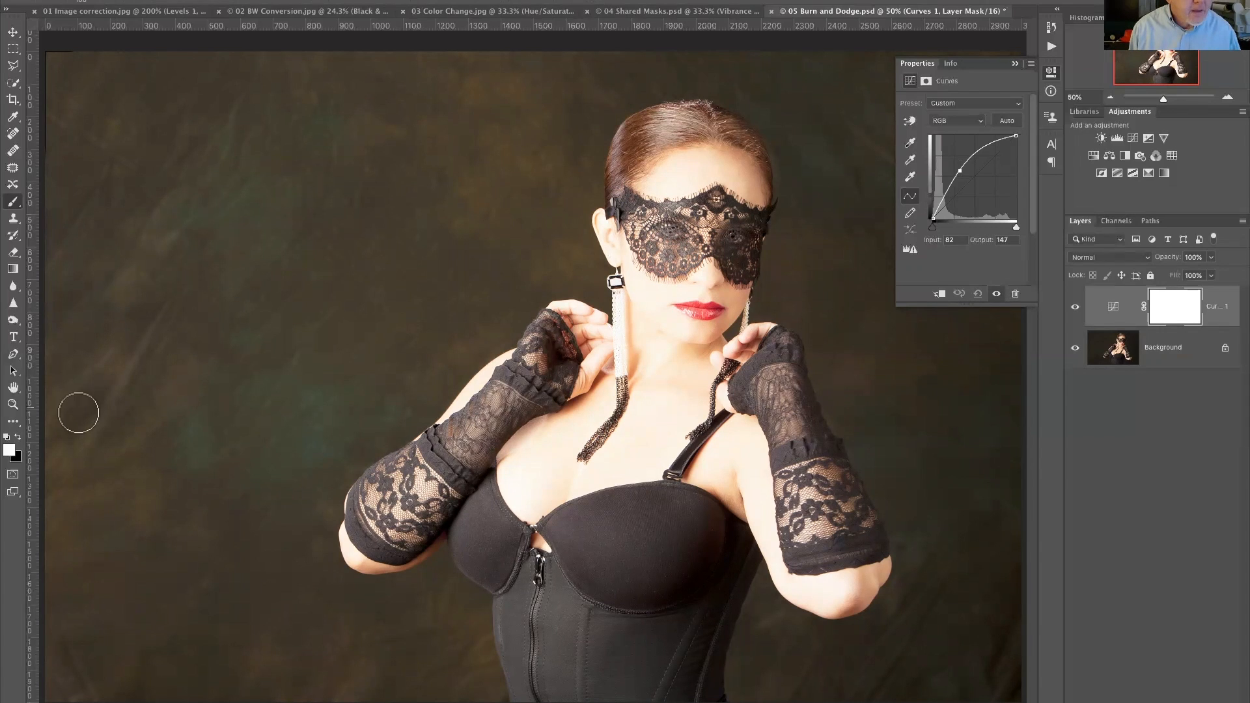
click(18, 437)
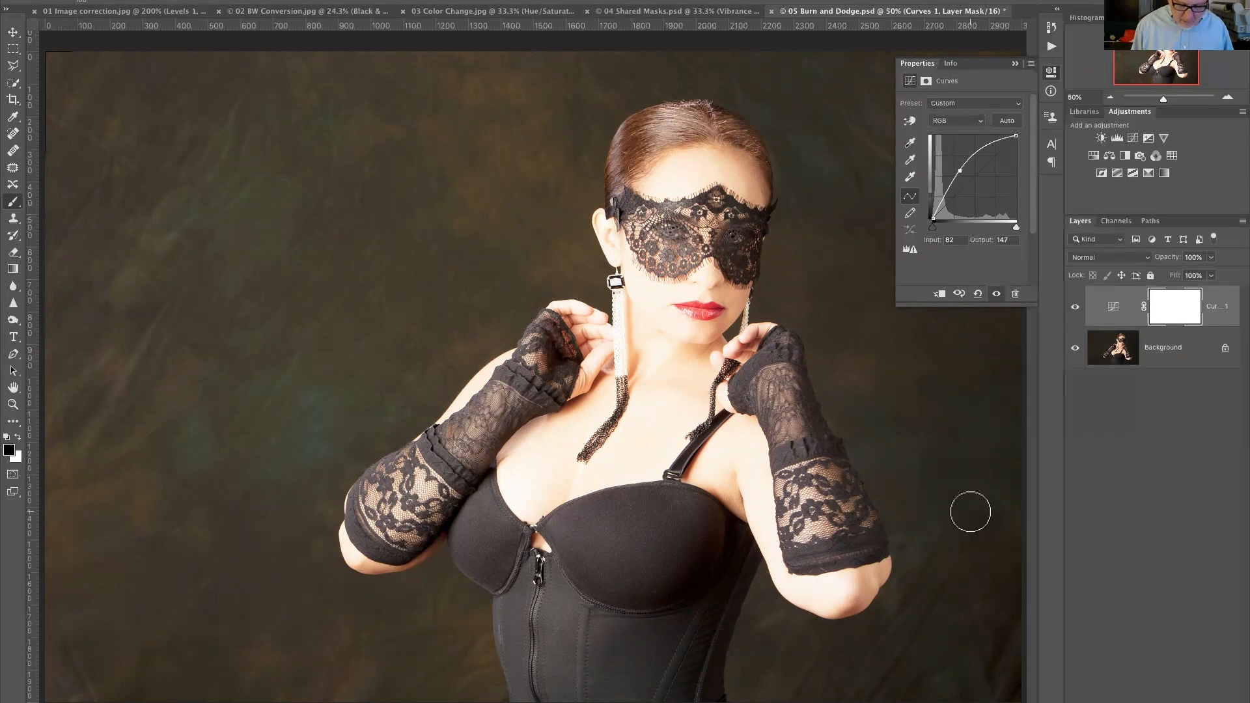
key(alt+BackSpace)
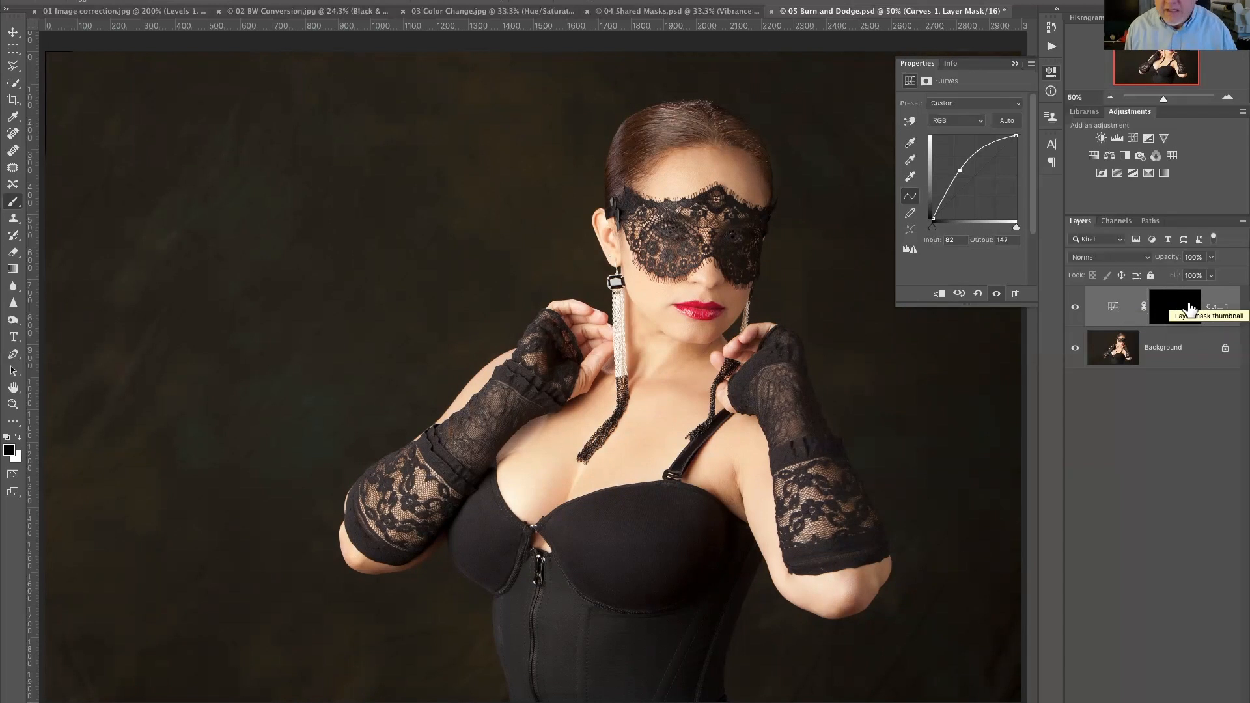
Step: Add a second Curves layer darkened at input 150, output 111, and invert its mask to black
click(1133, 138)
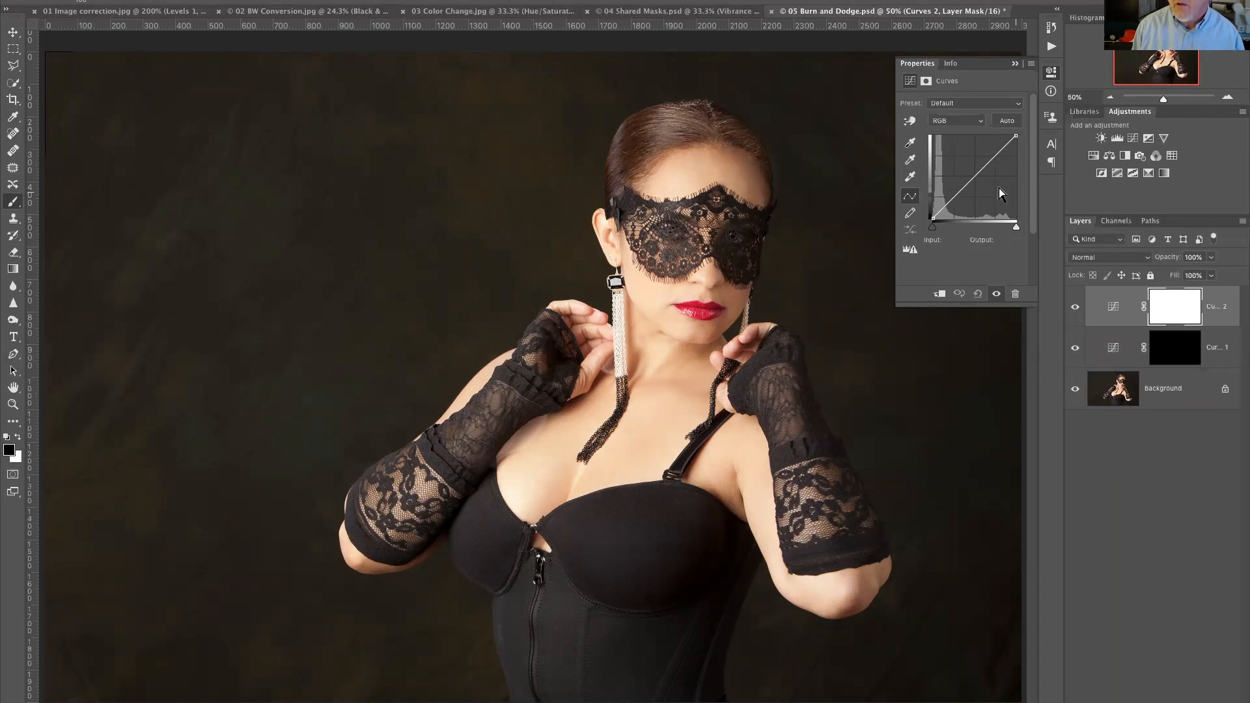
click(974, 174)
drag(974, 174, 982, 183)
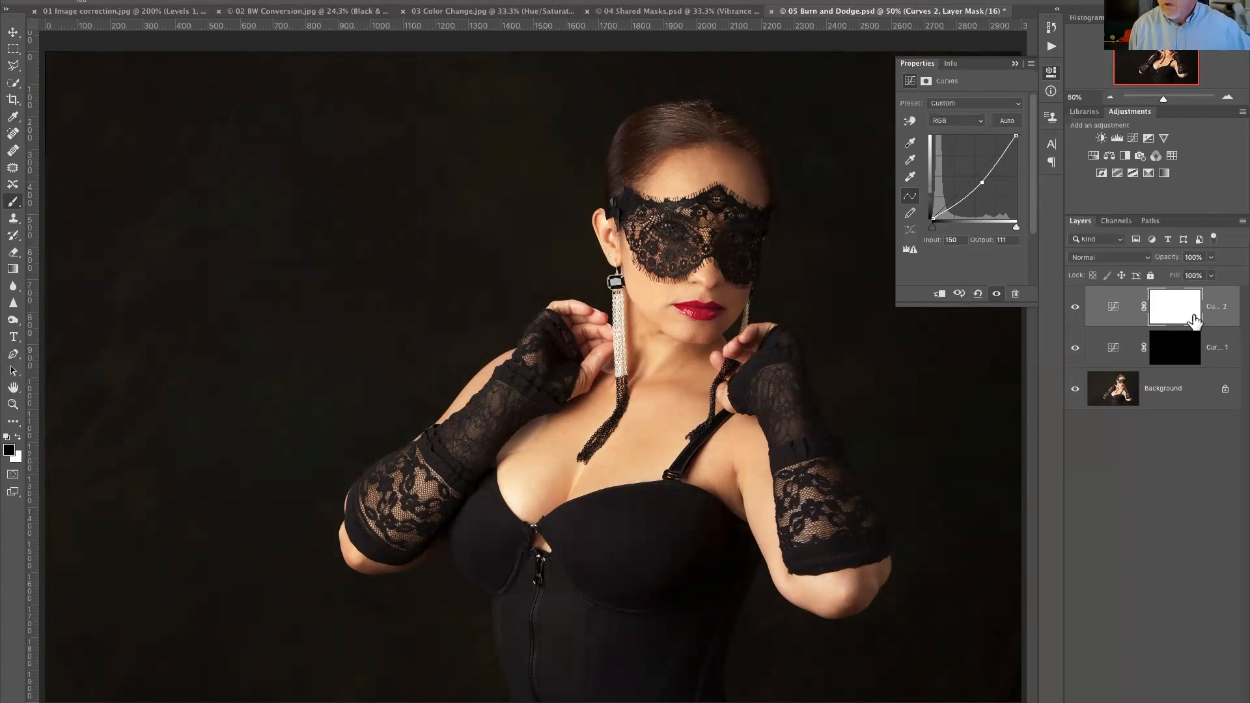
click(1175, 311)
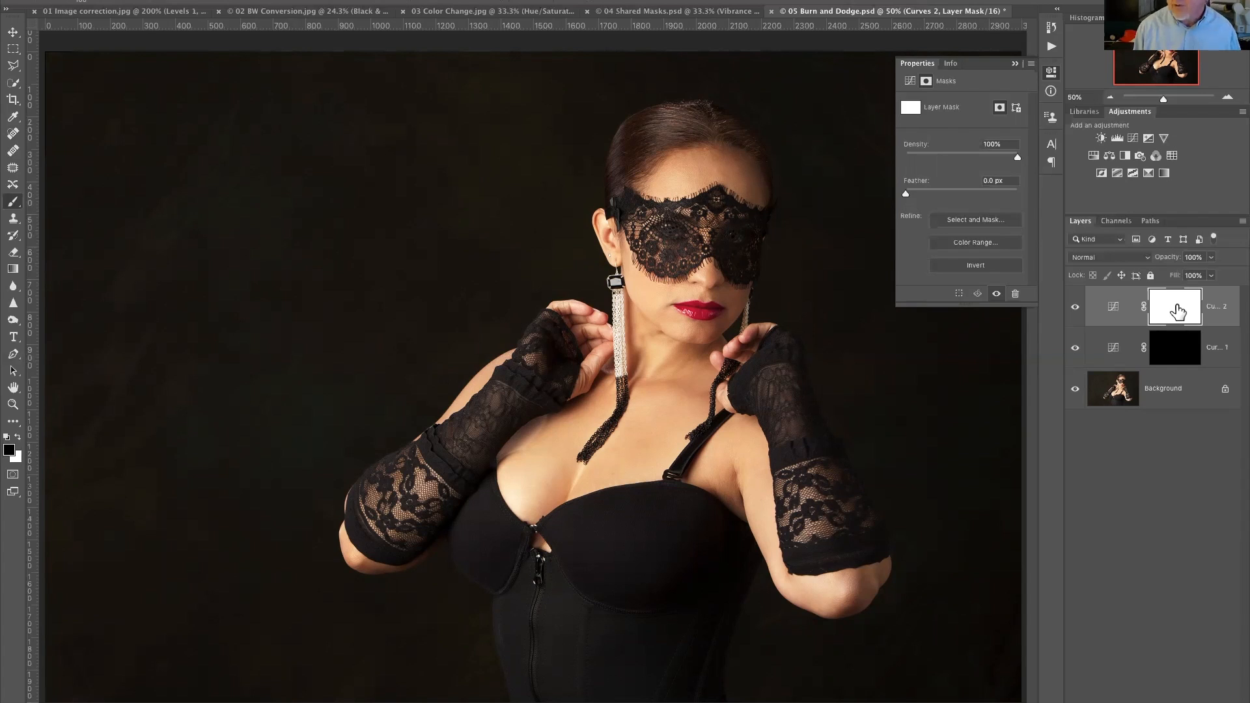
key(ctrl+i)
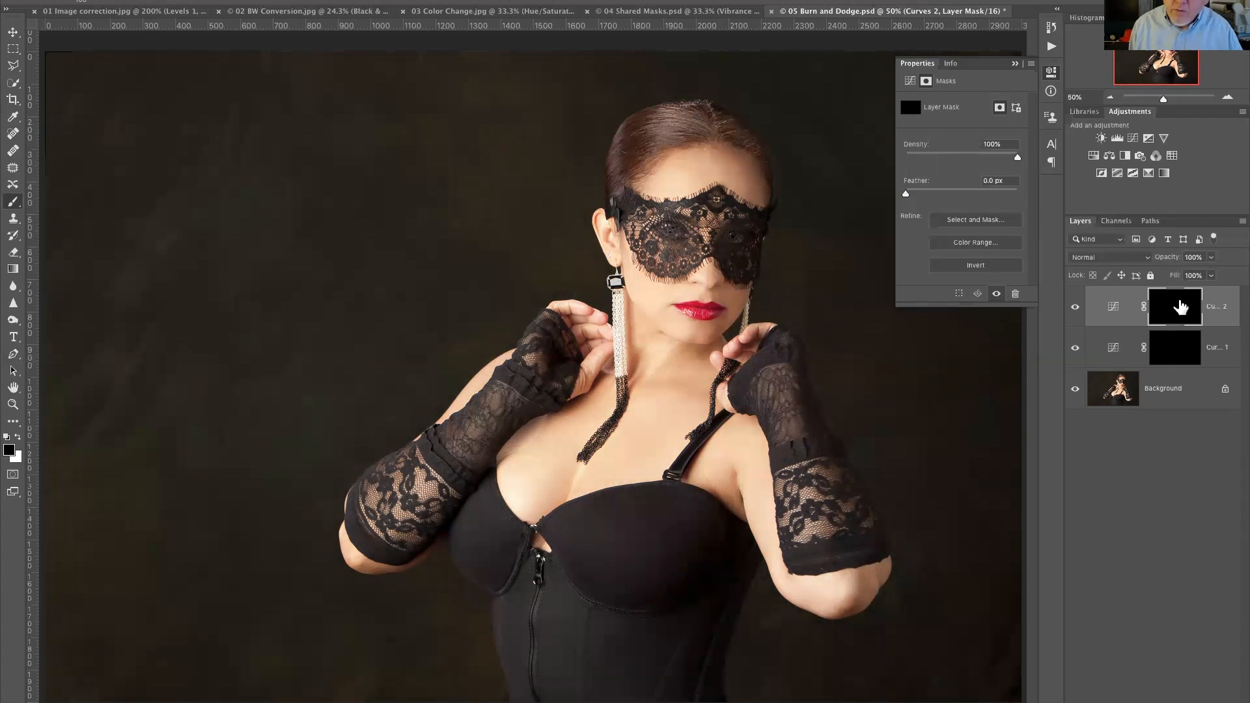
Step: Paint white on the darkening Curves layer's mask to burn areas of the neck, ear, chest and arms, undoing the first test dab on the glove
click(1111, 309)
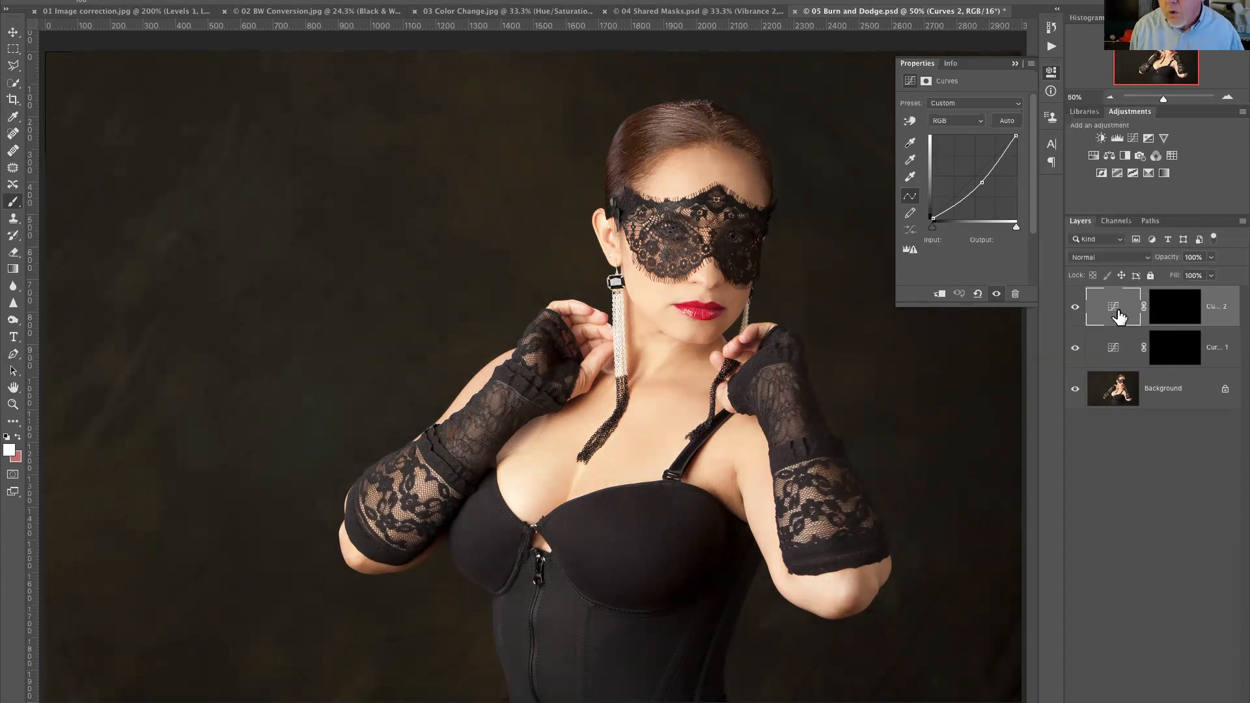
click(1175, 309)
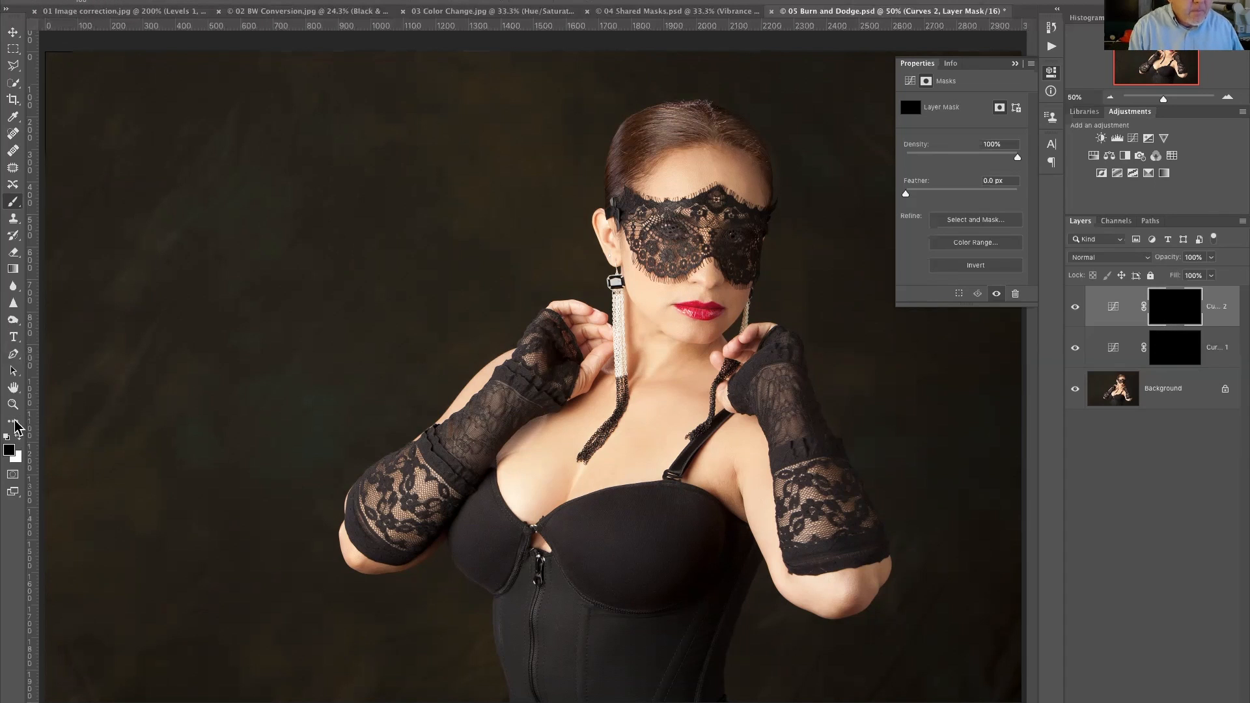
click(18, 437)
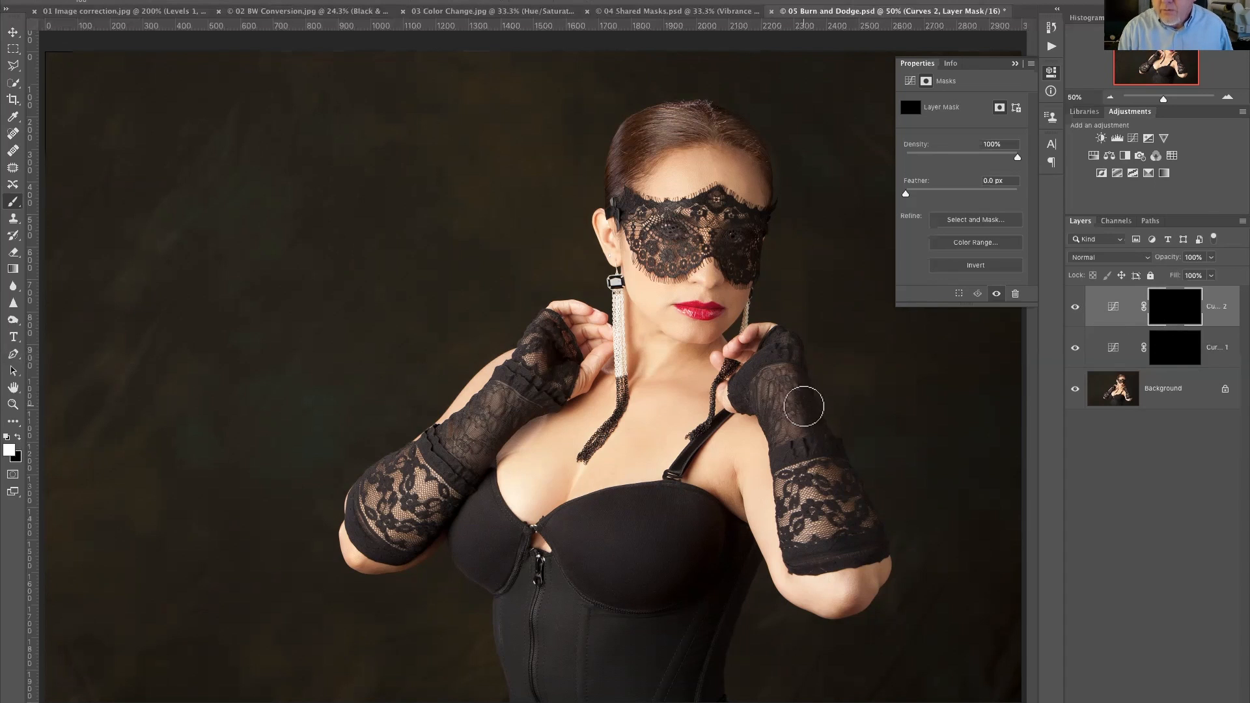
click(819, 425)
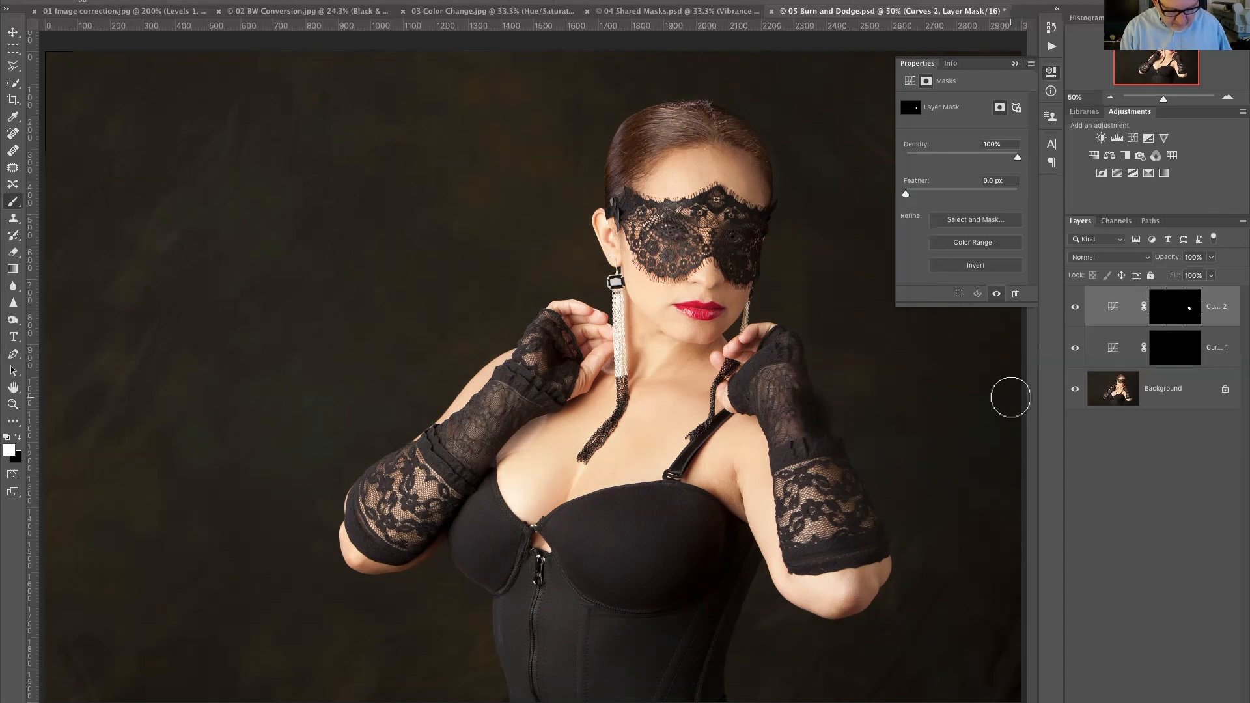
key(super+z)
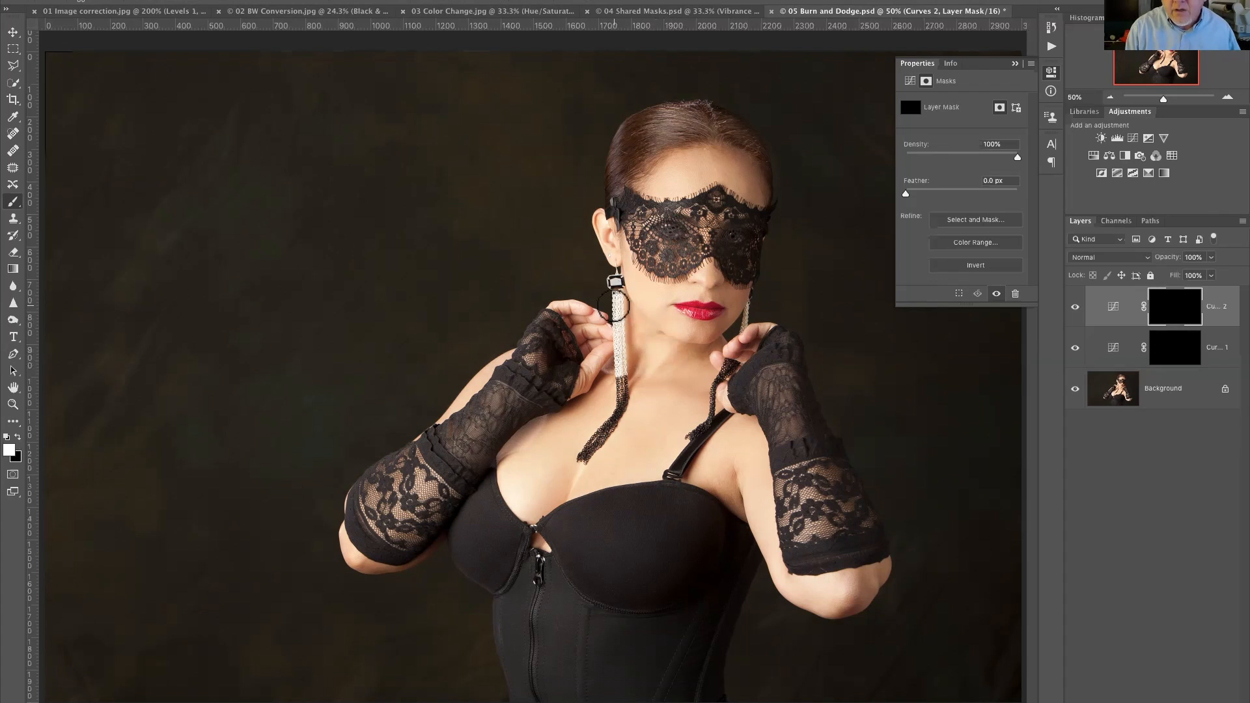
mouse_move(627, 303)
mouse_down()
mouse_move(725, 346)
mouse_move(695, 357)
mouse_move(725, 338)
mouse_move(699, 355)
mouse_move(640, 320)
mouse_move(731, 371)
mouse_move(722, 349)
mouse_move(633, 328)
mouse_move(618, 312)
mouse_move(719, 387)
mouse_move(664, 322)
mouse_move(604, 328)
mouse_move(617, 304)
mouse_move(627, 364)
mouse_move(617, 283)
mouse_move(618, 319)
mouse_up()
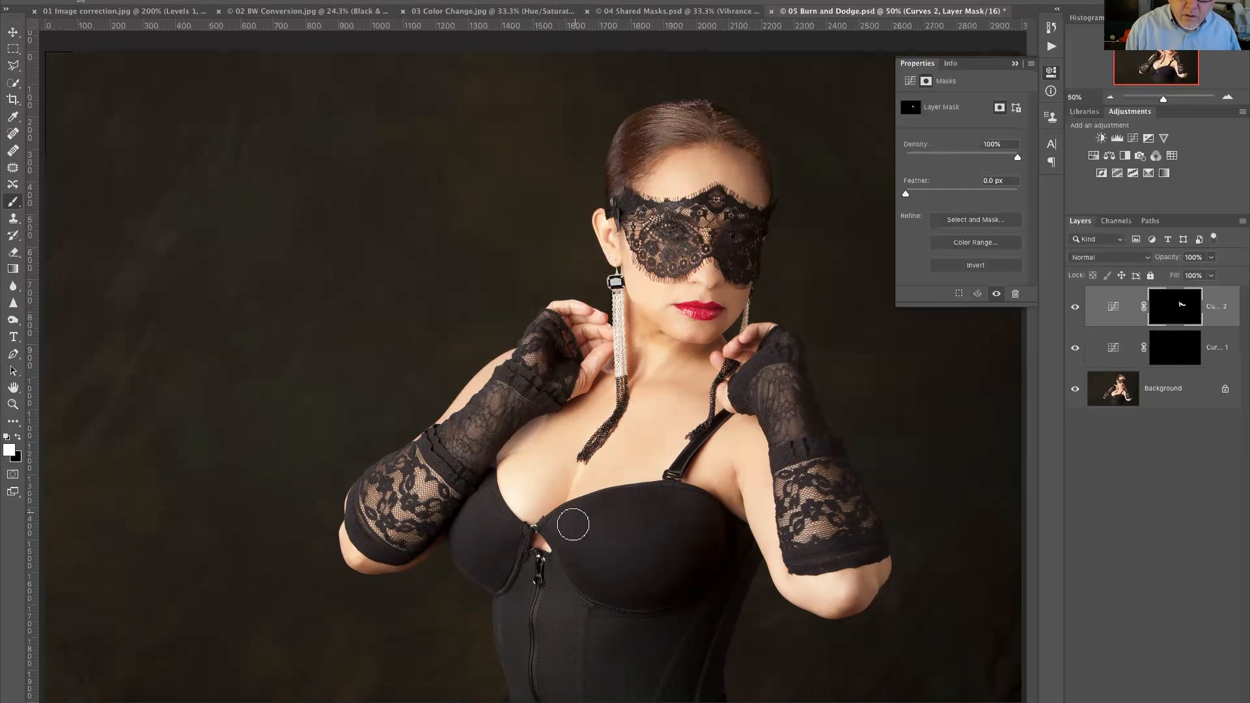
mouse_move(523, 550)
mouse_down()
mouse_move(576, 469)
mouse_move(541, 545)
mouse_move(570, 526)
mouse_move(571, 505)
mouse_up()
mouse_move(721, 508)
mouse_down()
mouse_move(696, 500)
mouse_move(749, 510)
mouse_move(738, 486)
mouse_move(725, 512)
mouse_move(729, 483)
mouse_move(767, 572)
mouse_move(850, 520)
mouse_move(738, 421)
mouse_move(813, 498)
mouse_move(754, 426)
mouse_move(819, 566)
mouse_move(761, 453)
mouse_move(787, 542)
mouse_move(861, 558)
mouse_up()
mouse_move(591, 408)
mouse_down()
mouse_move(481, 484)
mouse_move(601, 400)
mouse_move(479, 488)
mouse_move(612, 362)
mouse_move(548, 406)
mouse_move(465, 435)
mouse_move(416, 517)
mouse_move(466, 406)
mouse_move(504, 369)
mouse_move(389, 458)
mouse_move(428, 564)
mouse_move(384, 557)
mouse_move(329, 519)
mouse_move(475, 406)
mouse_move(548, 453)
mouse_move(554, 507)
mouse_move(501, 485)
mouse_move(517, 481)
mouse_move(506, 436)
mouse_move(521, 516)
mouse_move(502, 449)
mouse_move(541, 458)
mouse_move(518, 503)
mouse_move(497, 473)
mouse_move(529, 478)
mouse_move(541, 526)
mouse_move(562, 535)
mouse_move(522, 475)
mouse_move(572, 511)
mouse_up()
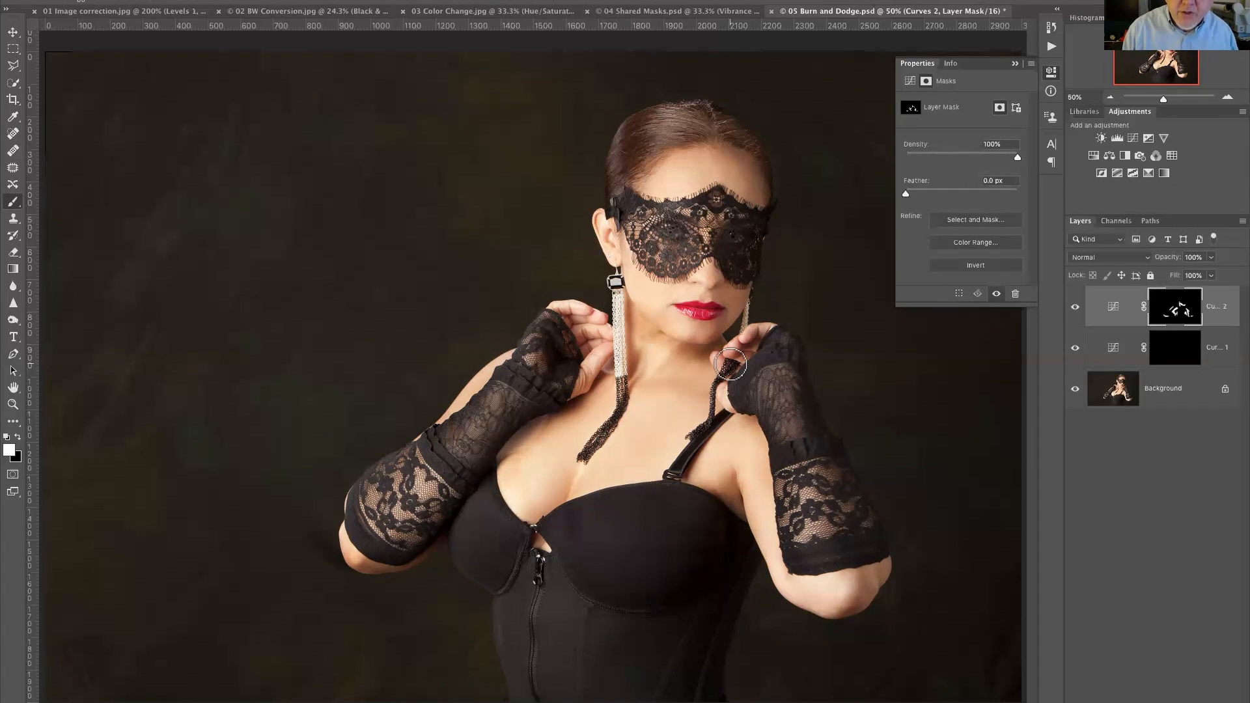
mouse_move(598, 239)
mouse_down()
mouse_move(592, 213)
mouse_move(604, 239)
mouse_up()
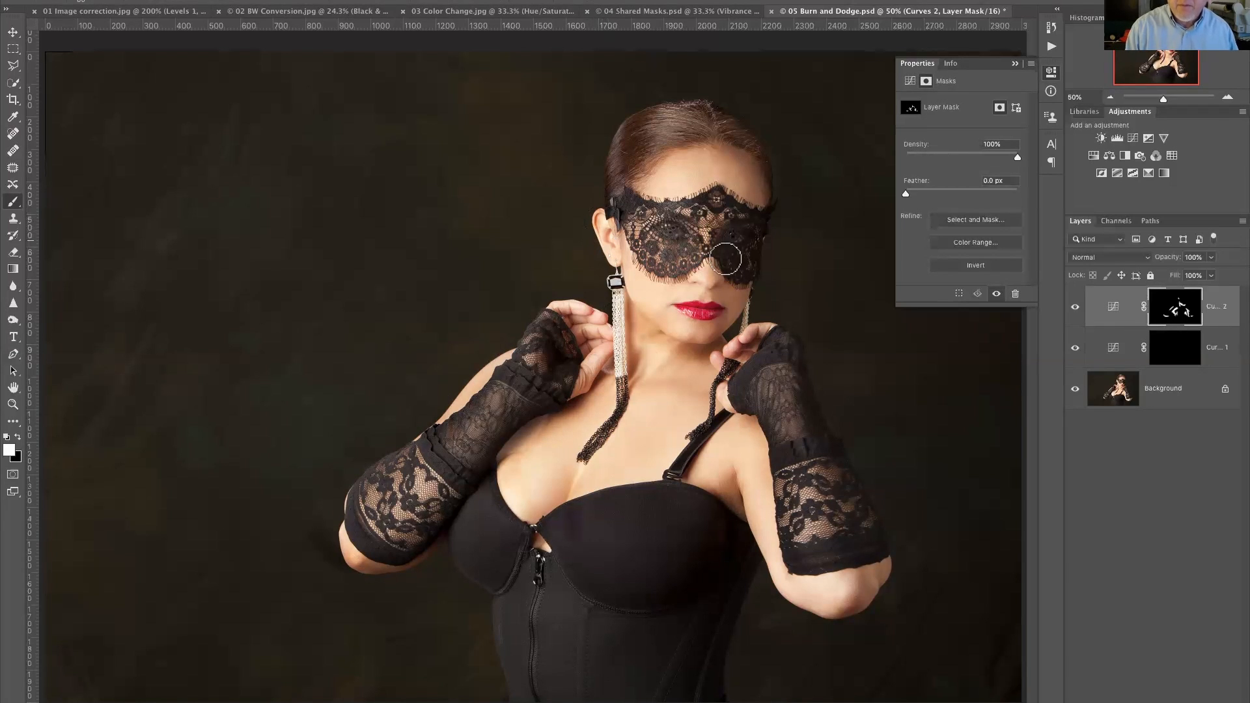
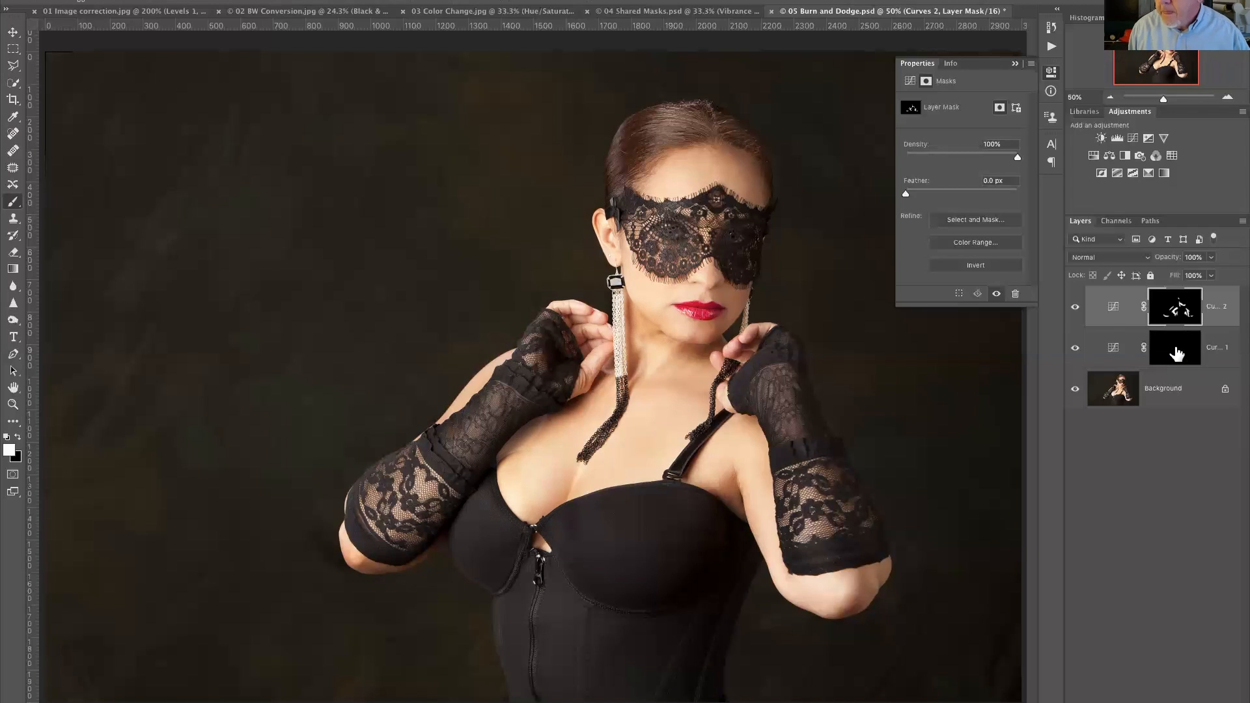
Step: Paint white on the brightening Curves layer's mask along the glove beside the shoulder strap, and paint black over the spill onto the background
click(1176, 352)
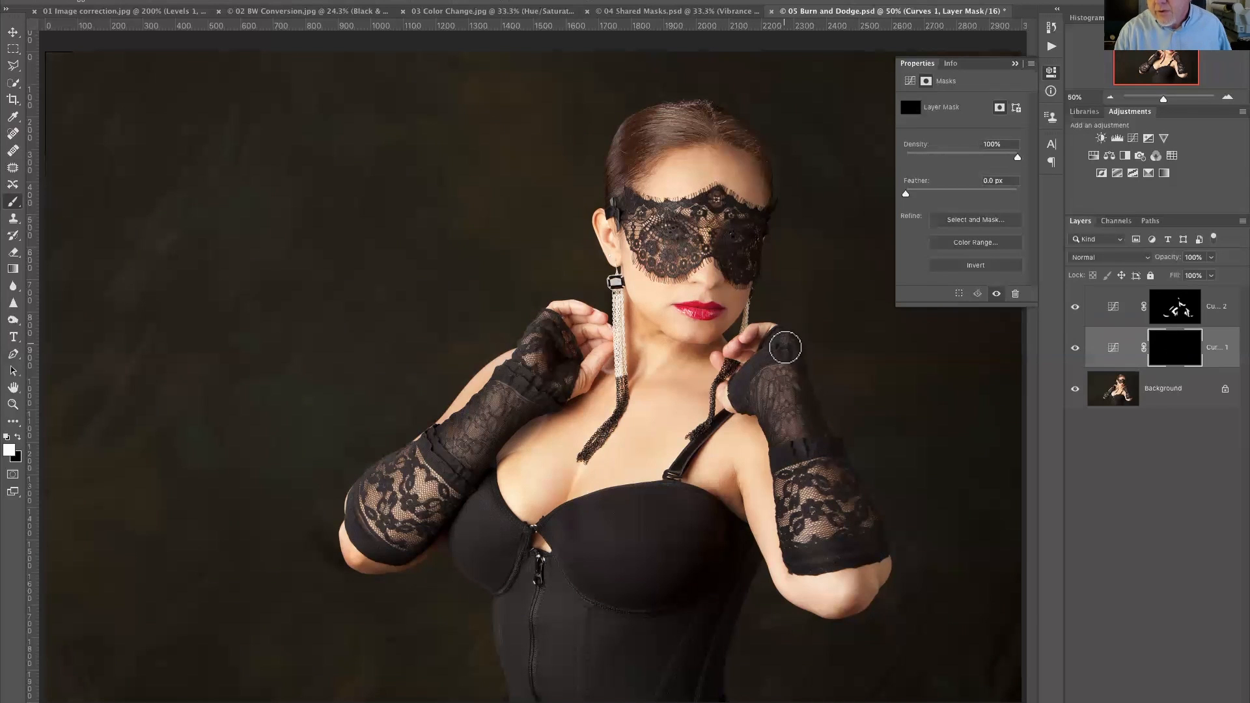
mouse_move(778, 358)
mouse_down()
mouse_move(853, 480)
mouse_move(768, 328)
mouse_move(830, 442)
mouse_up()
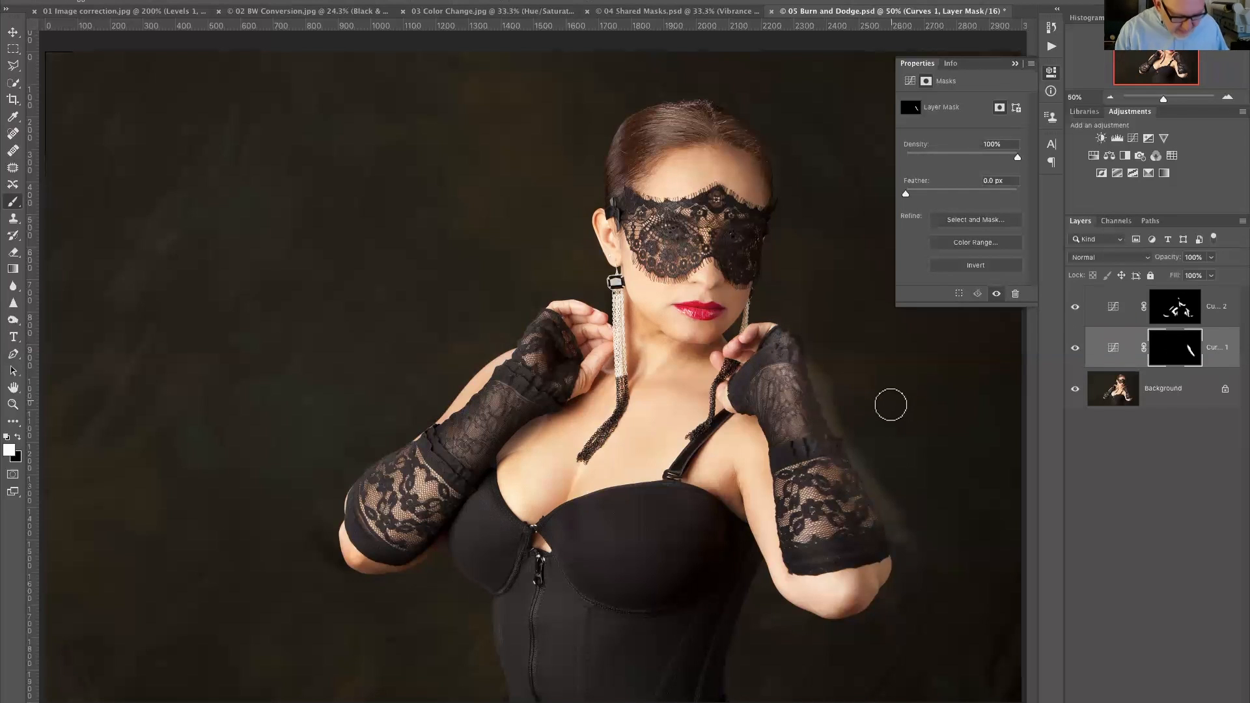
click(18, 438)
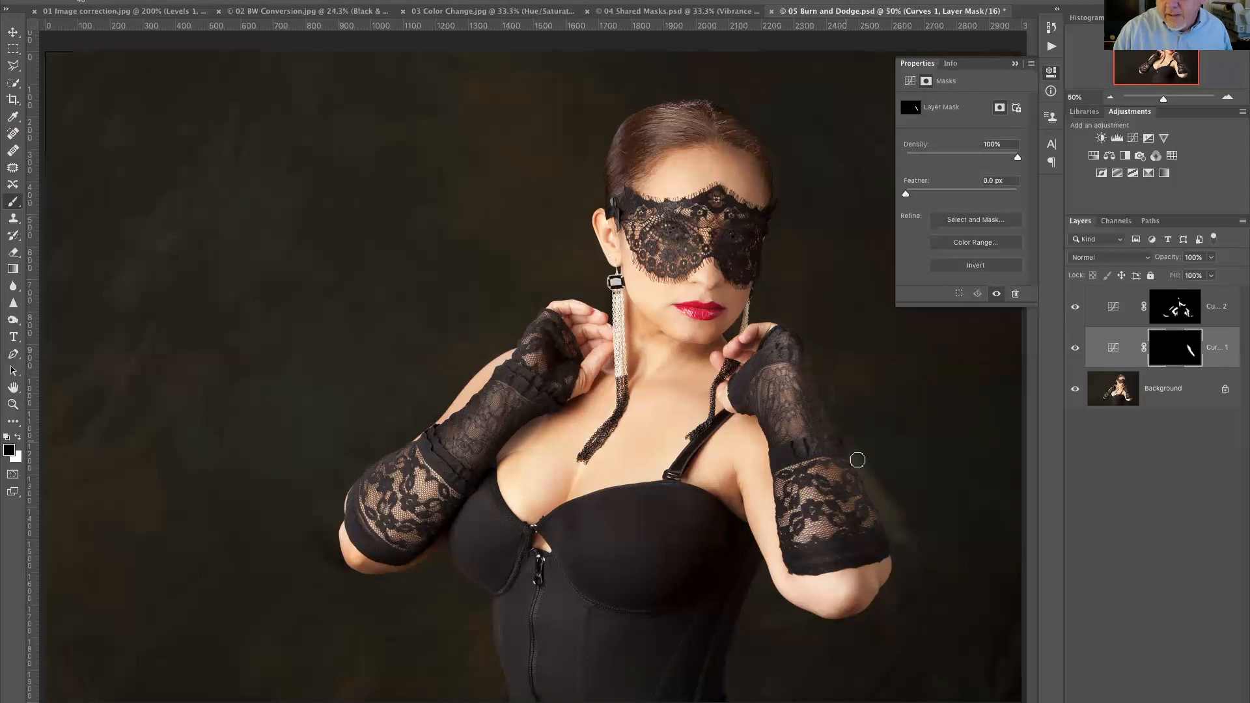
drag(877, 494, 906, 566)
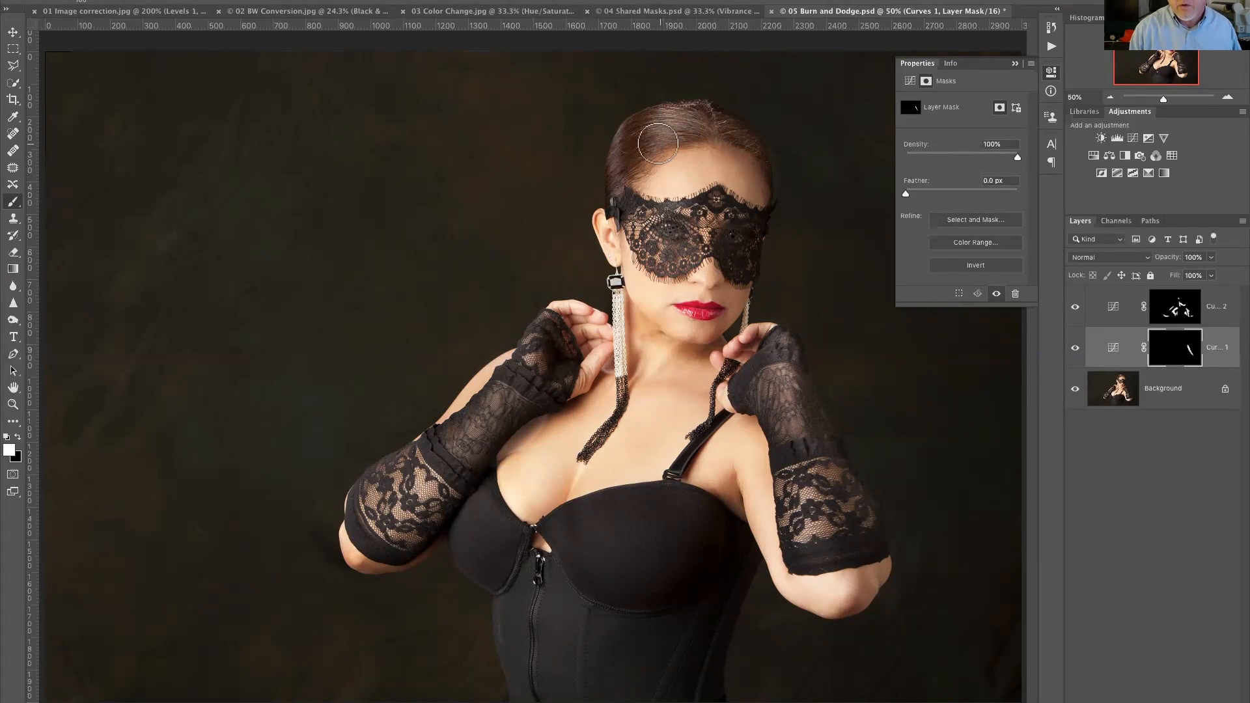
Step: Dodge the lace mask, the other glove and the bodice in white on the brightening Curves mask, comparing with the Background layer alone
mouse_move(753, 252)
mouse_down()
mouse_move(735, 236)
mouse_move(748, 221)
mouse_move(741, 255)
mouse_move(745, 234)
mouse_move(721, 221)
mouse_move(669, 230)
mouse_move(697, 218)
mouse_up()
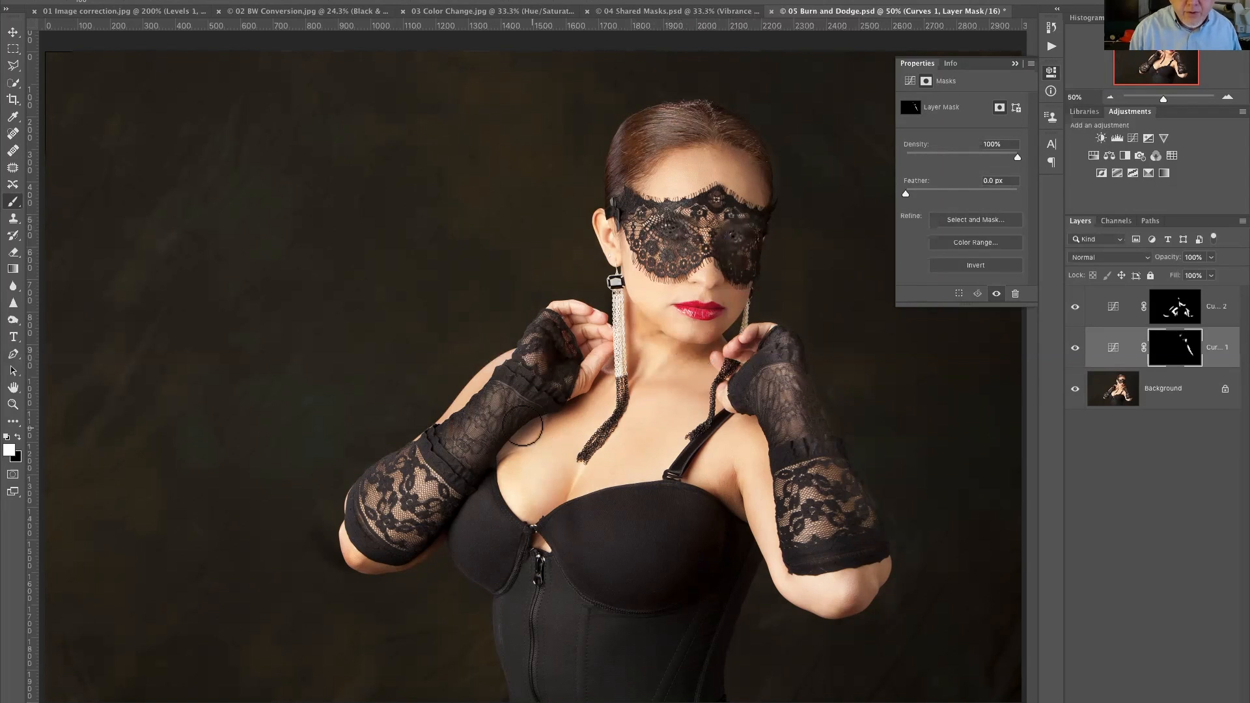
drag(531, 368, 492, 414)
mouse_move(524, 542)
mouse_down()
mouse_move(483, 487)
mouse_move(506, 525)
mouse_move(486, 493)
mouse_move(653, 561)
mouse_move(626, 522)
mouse_move(600, 565)
mouse_move(645, 516)
mouse_move(567, 542)
mouse_move(644, 491)
mouse_move(609, 574)
mouse_move(617, 518)
mouse_up()
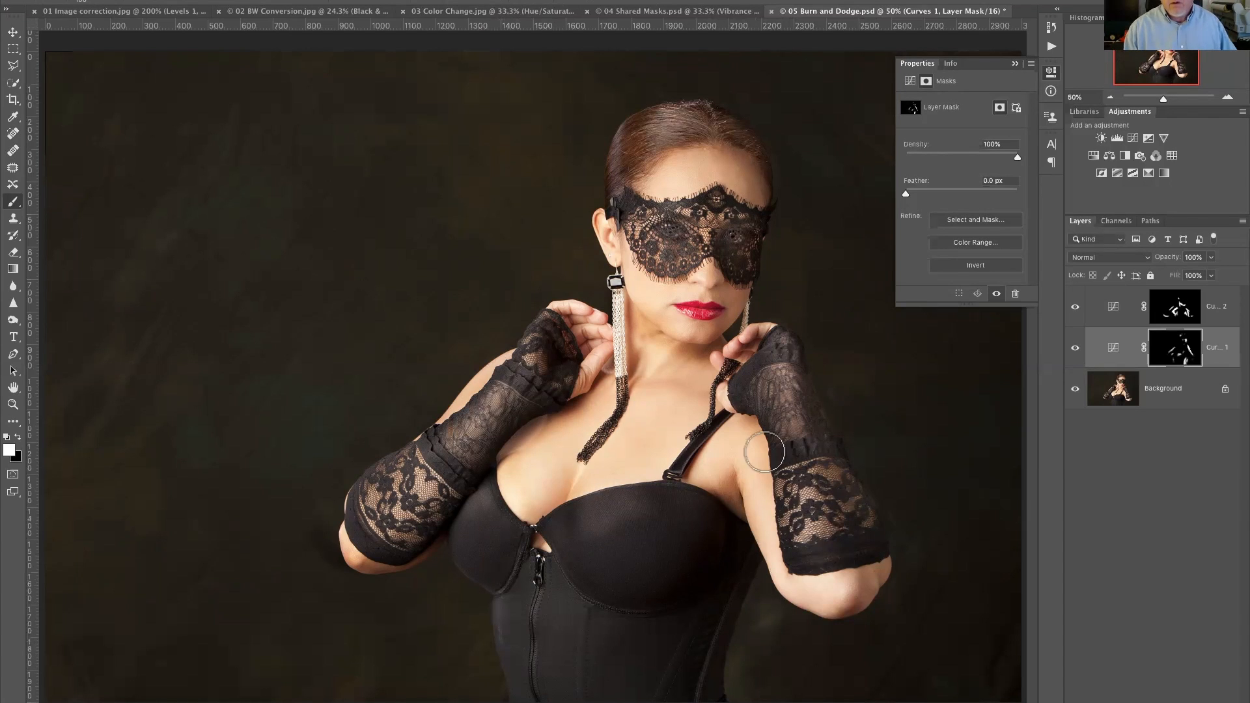
alt+click(1074, 390)
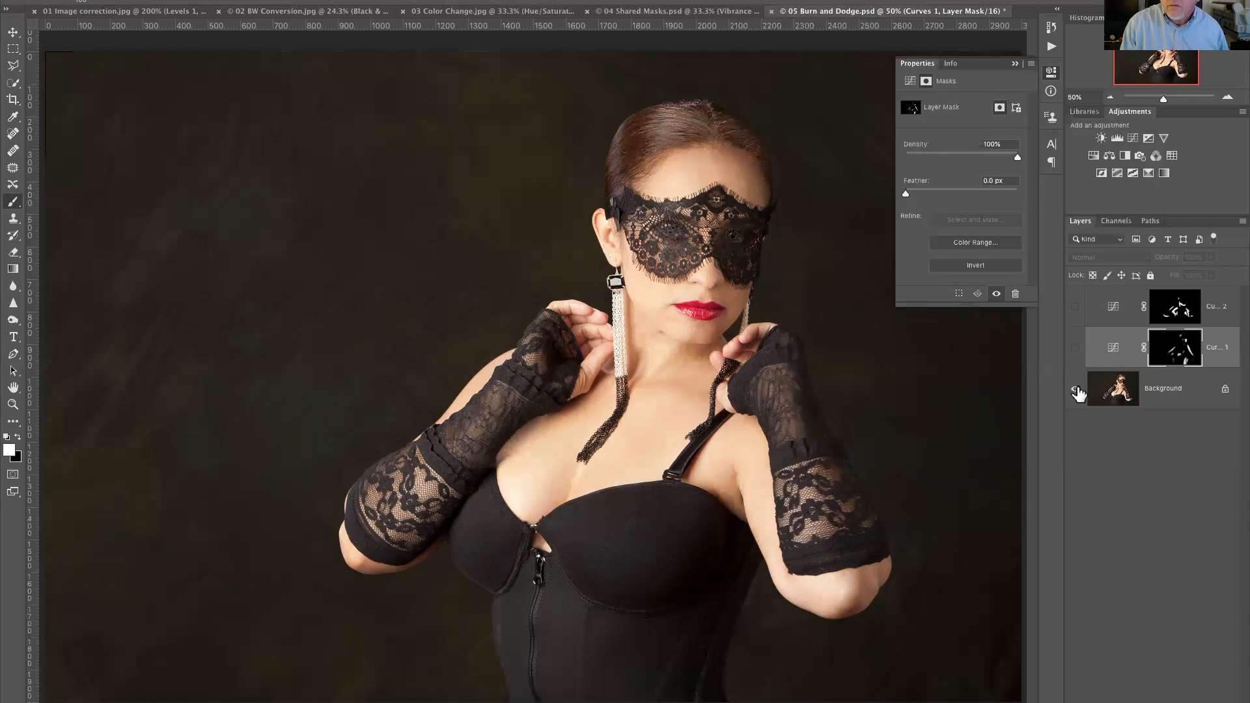
alt+click(1074, 391)
alt+click(1075, 390)
alt+click(1075, 391)
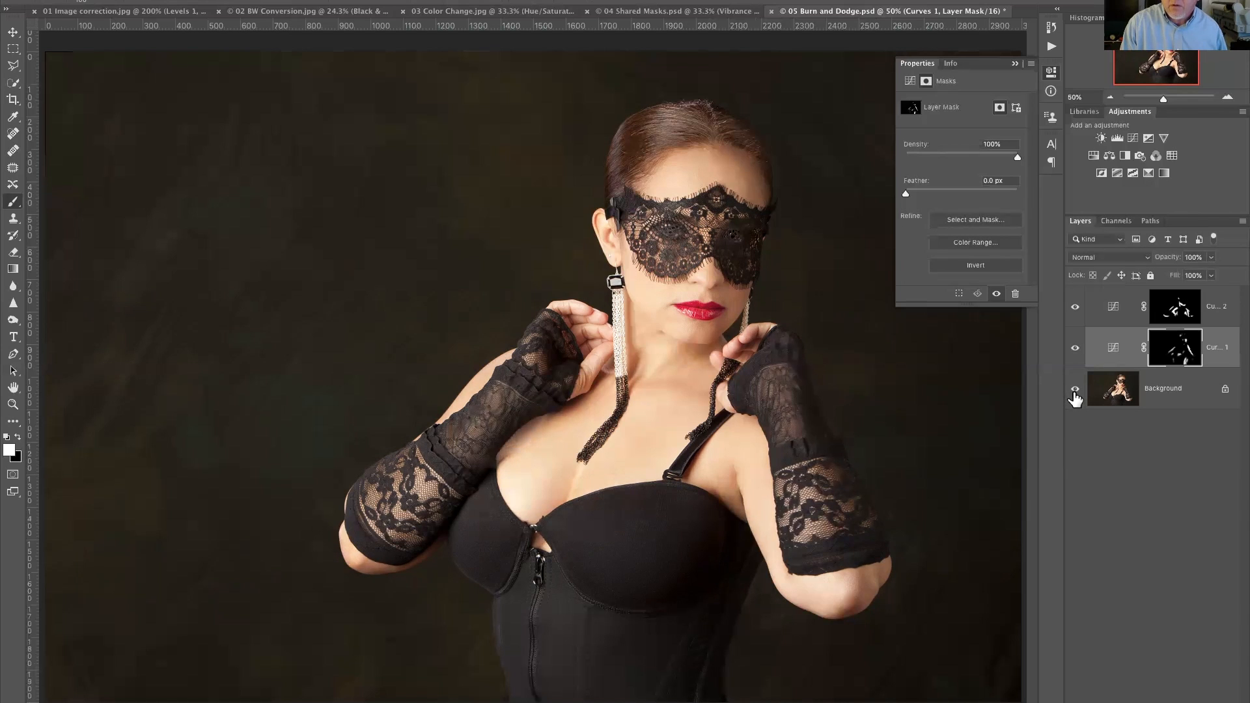
alt+click(1074, 390)
alt+click(1075, 391)
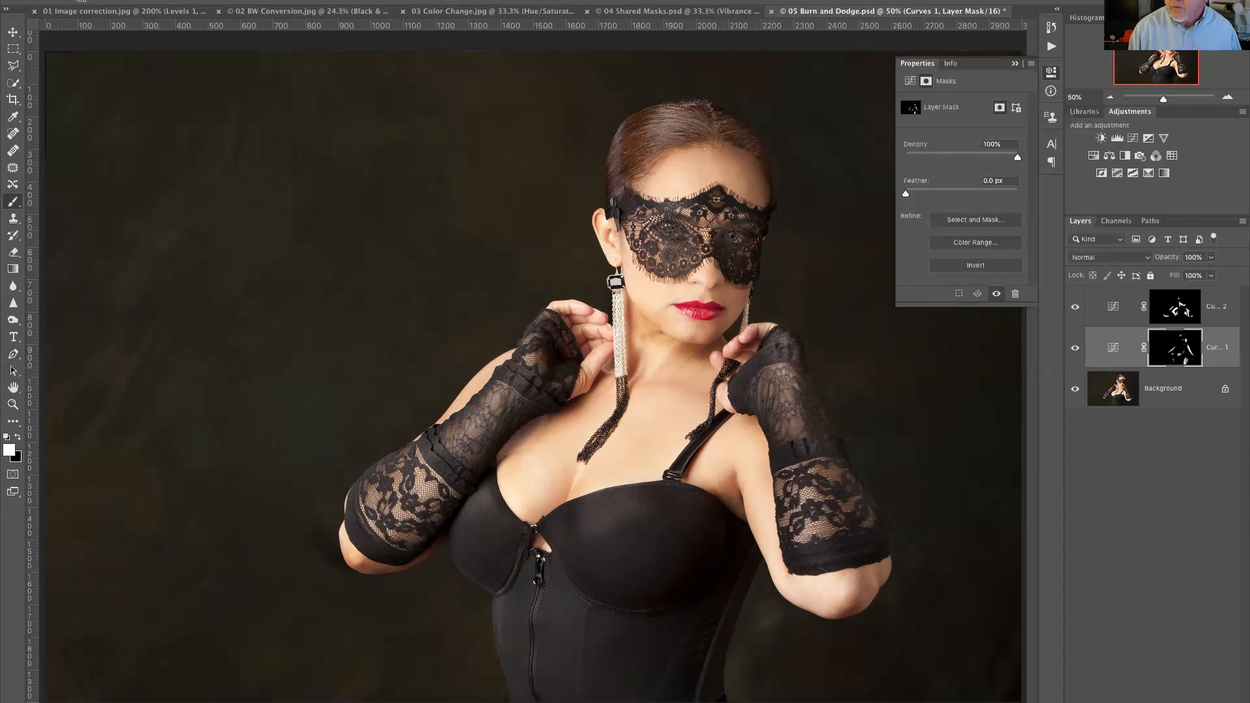
mouse_move(579, 345)
mouse_down()
mouse_move(539, 354)
mouse_move(555, 370)
mouse_move(530, 339)
mouse_move(561, 326)
mouse_move(523, 378)
mouse_move(517, 367)
mouse_move(468, 395)
mouse_move(504, 387)
mouse_move(546, 405)
mouse_up()
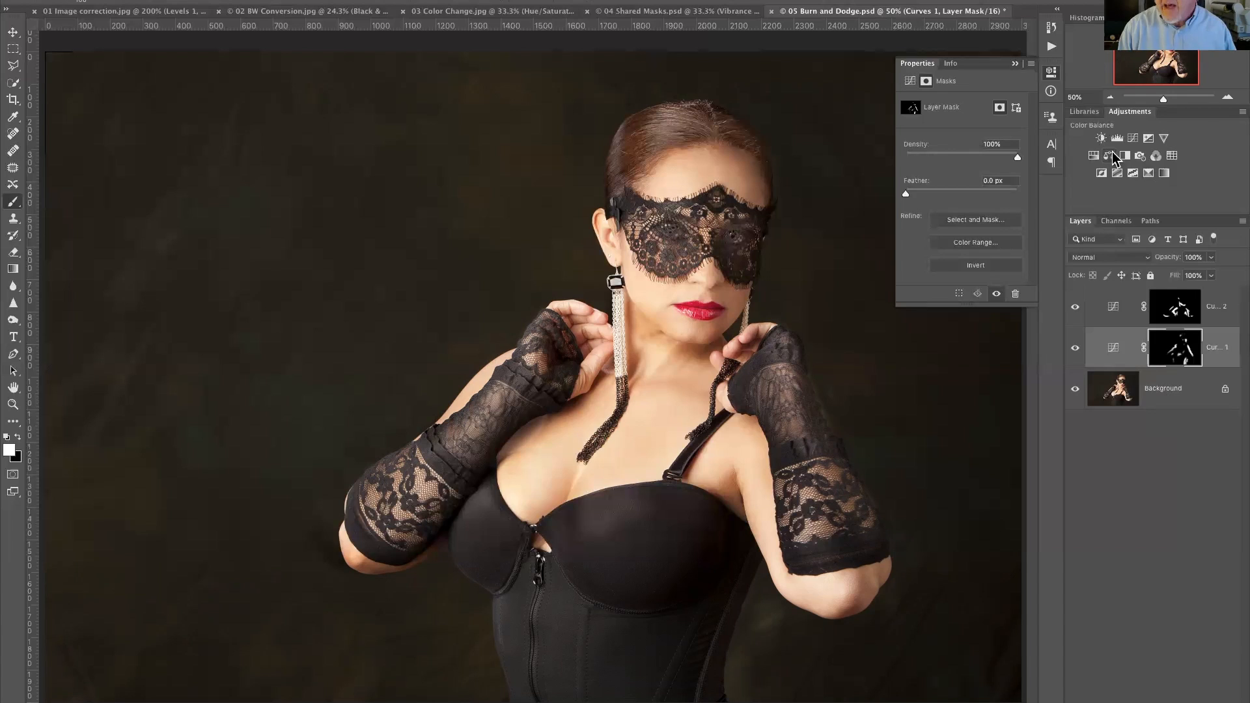
Step: Delete both Curves layers, leaving only the Background layer
click(1109, 352)
shift+click(1096, 319)
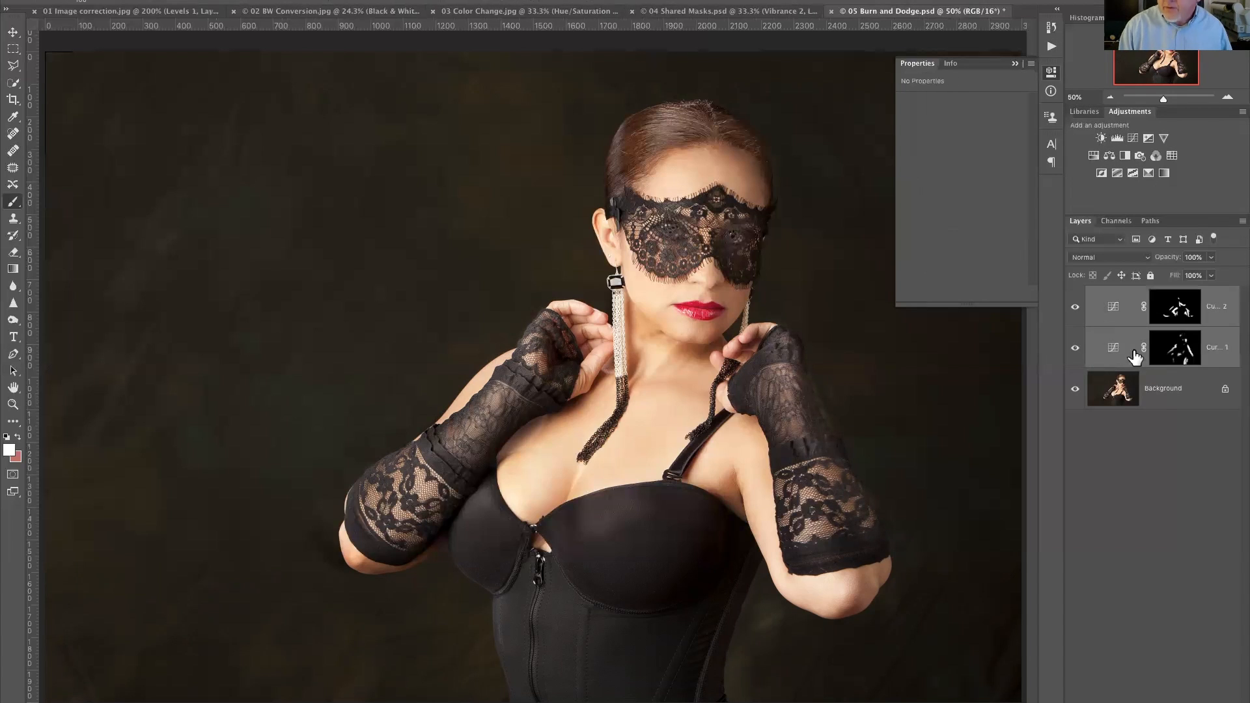
click(1228, 699)
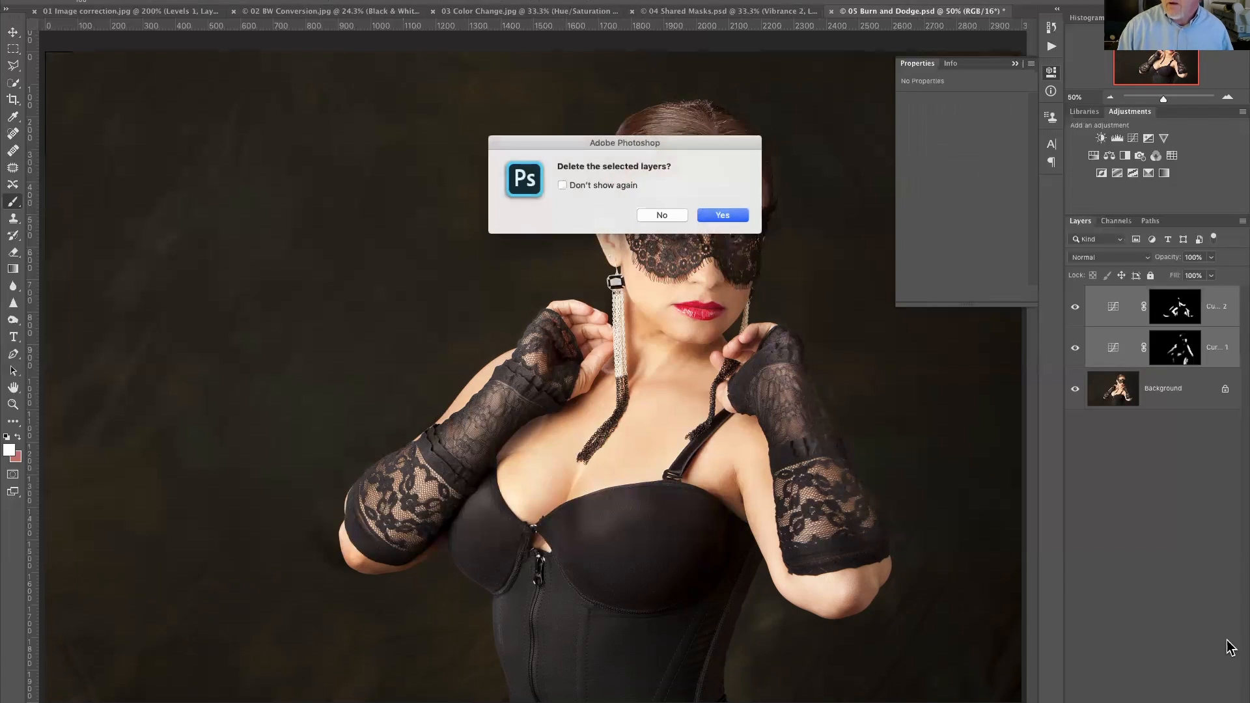
click(723, 215)
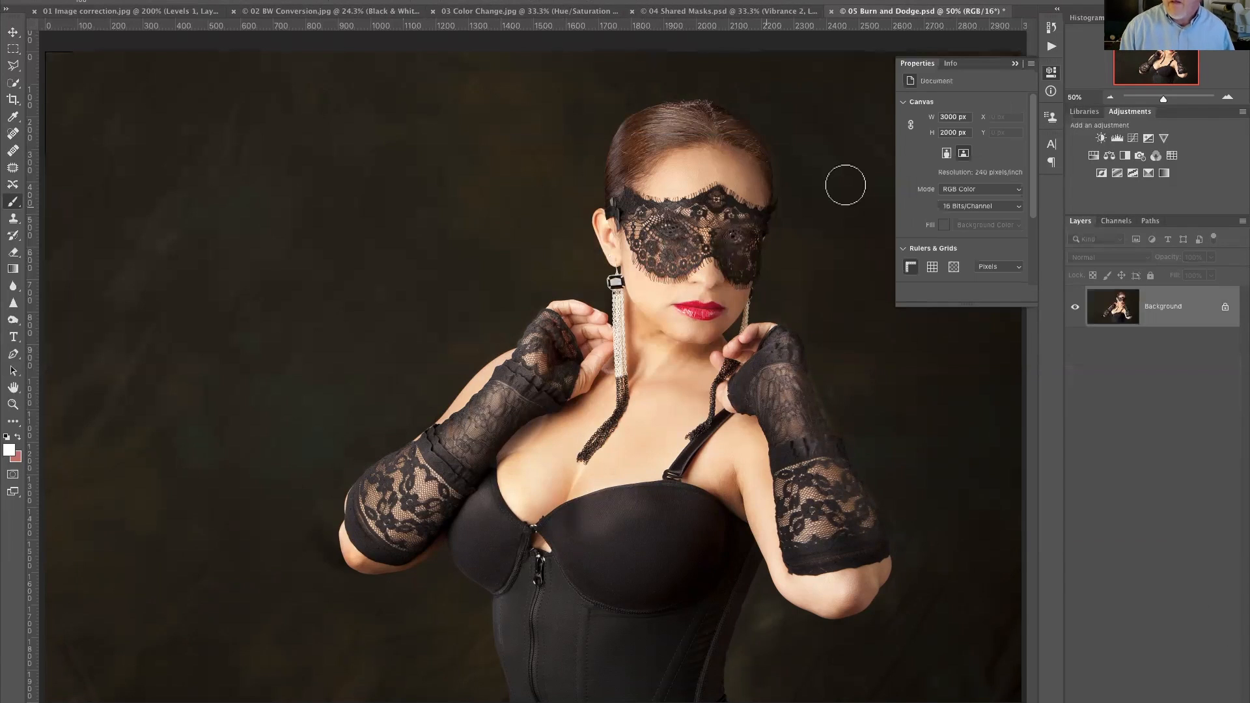
Step: Run the Portrait Retouching Set action from the Retouching action set on the portrait
click(1048, 70)
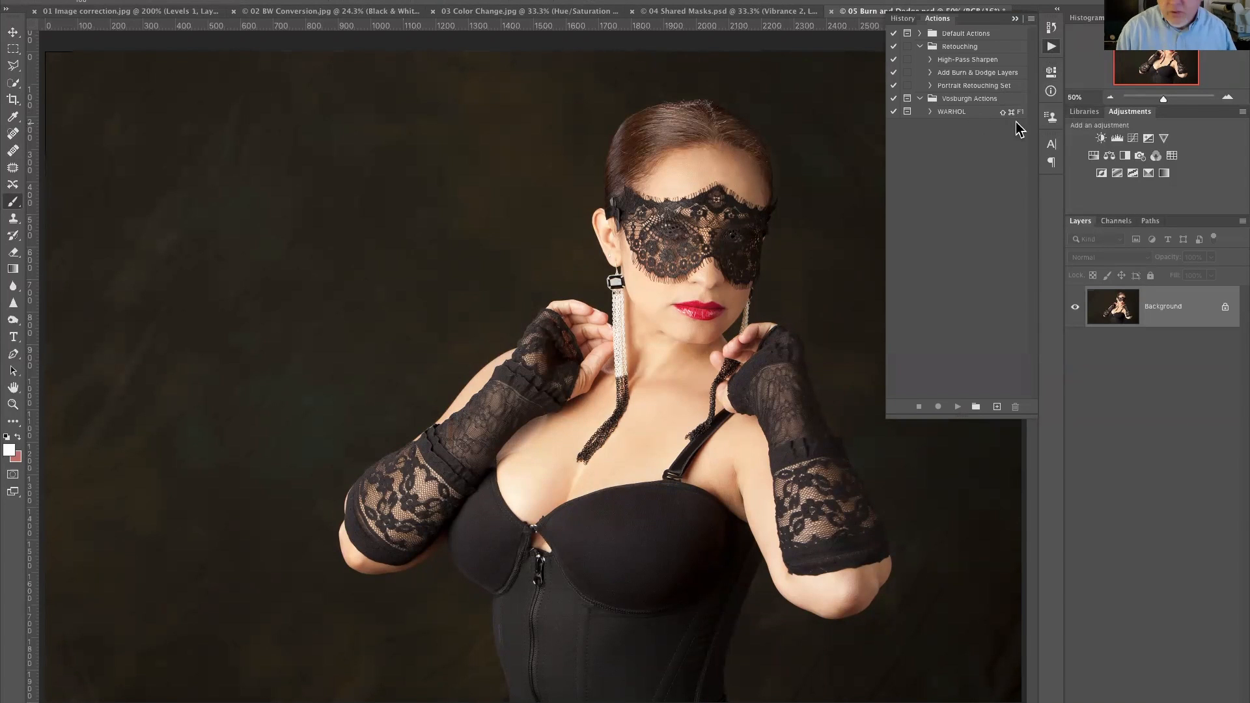
click(955, 88)
click(957, 407)
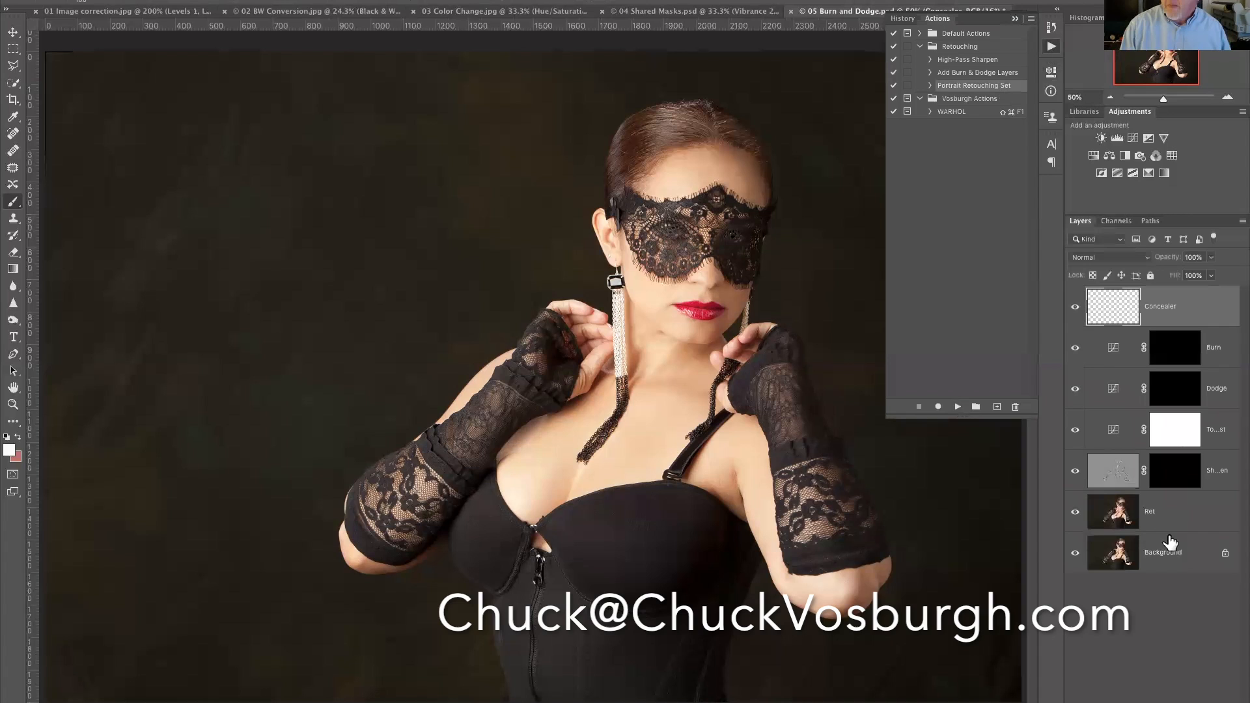